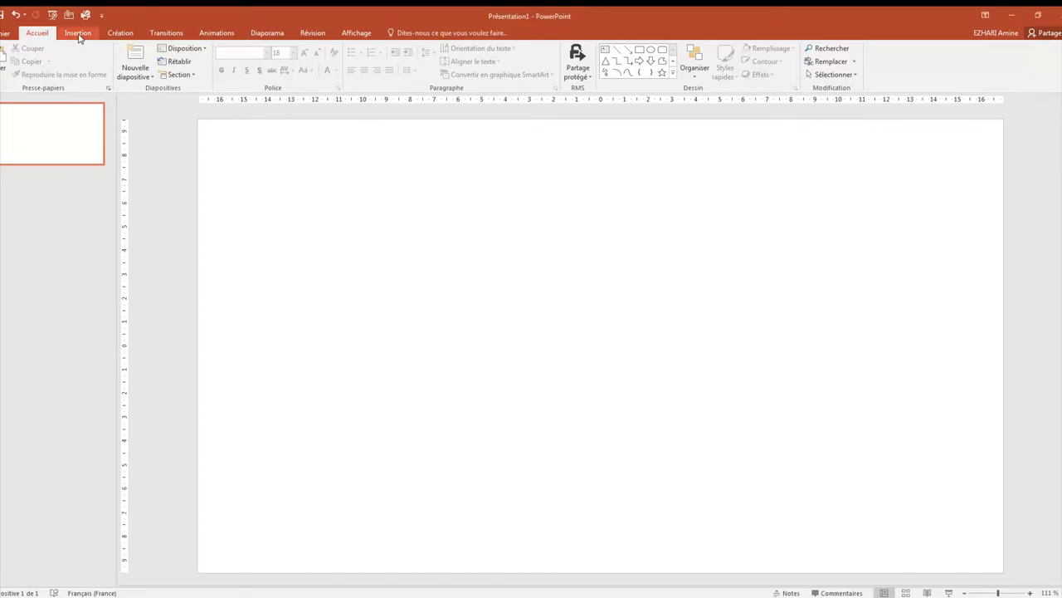
Step: Draw an ellipse near the centre of the slide
left_click(78, 33)
left_click(183, 66)
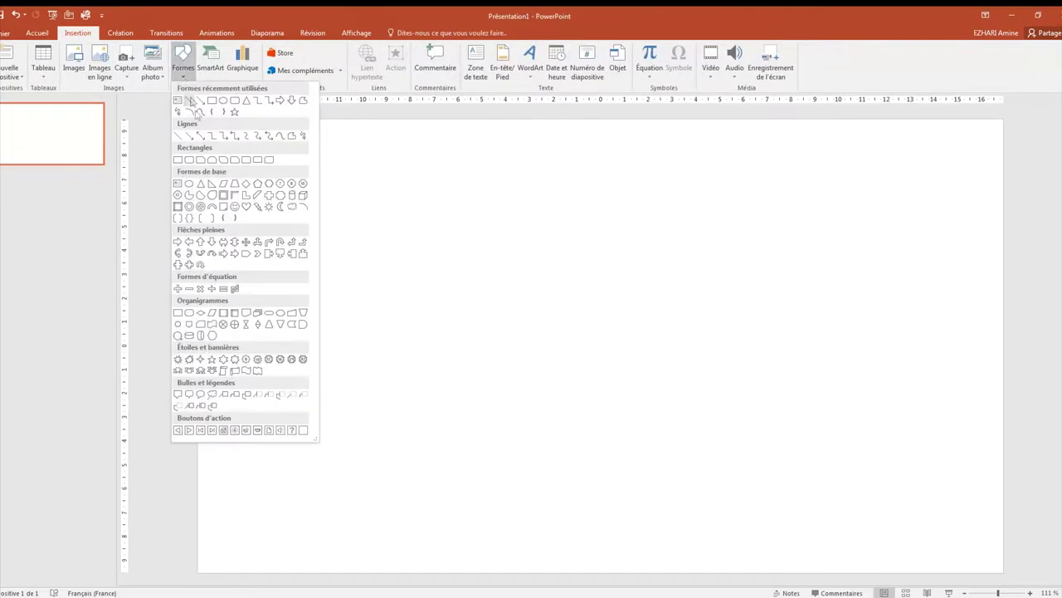
left_click(190, 184)
left_click_drag(418, 291, 721, 412)
Step: Size the ellipse to 7,5 cm tall and 27,6 cm wide
left_click(874, 52)
type("7,5")
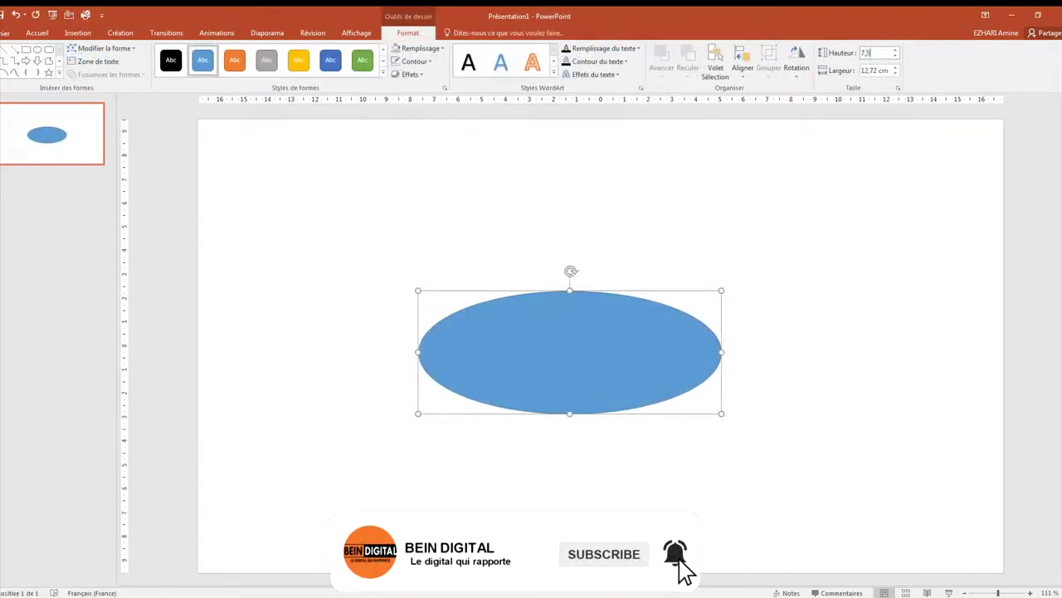
key("Return")
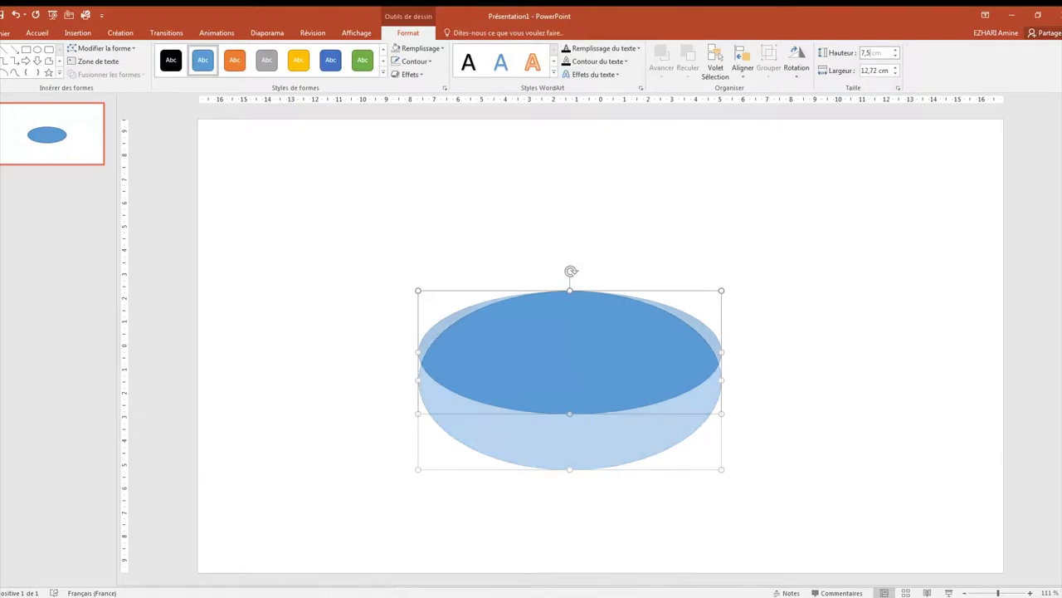
left_click(864, 72)
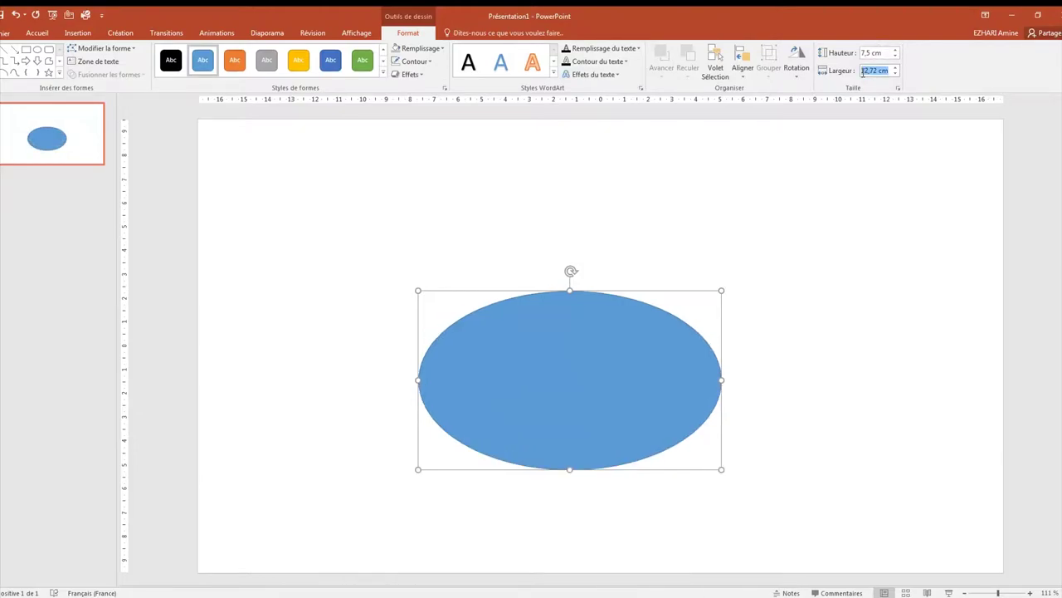
type("27,60")
key("Return")
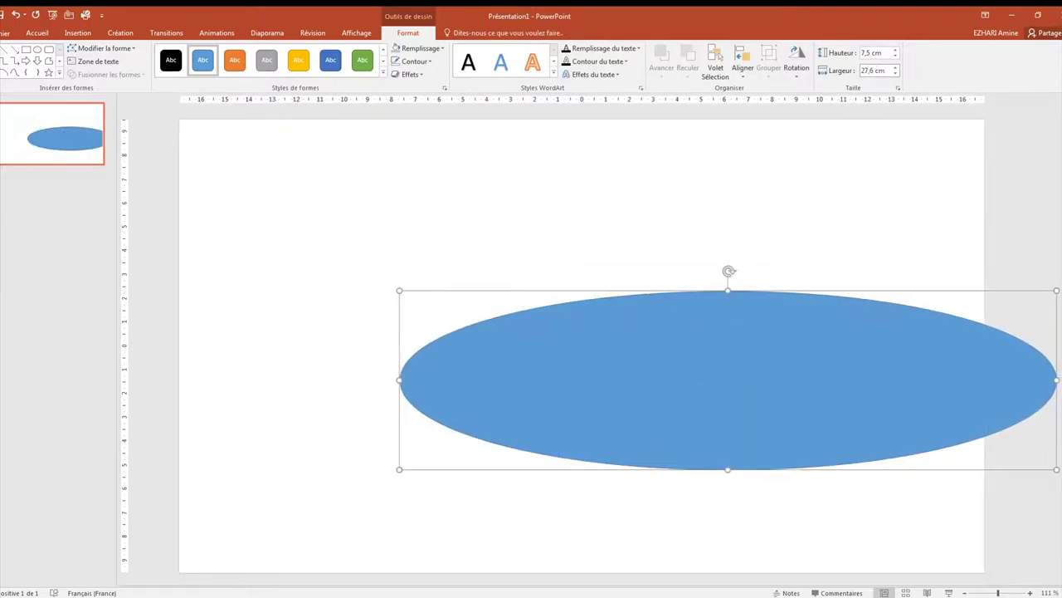
Step: Move the ellipse left and down into the lower half of the slide
left_click_drag(763, 345, 631, 390)
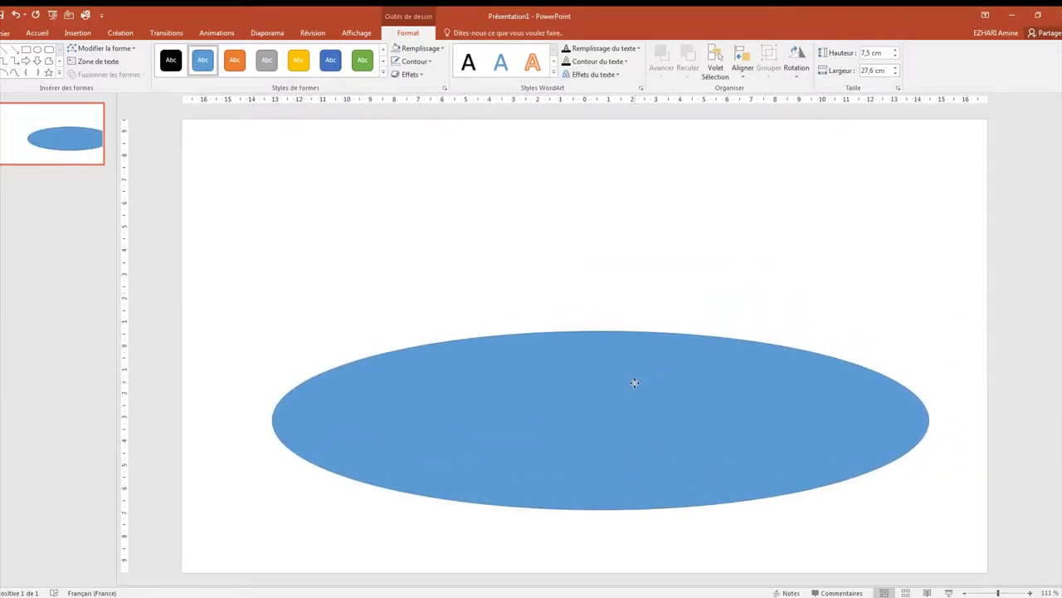
left_click_drag(631, 390, 627, 392)
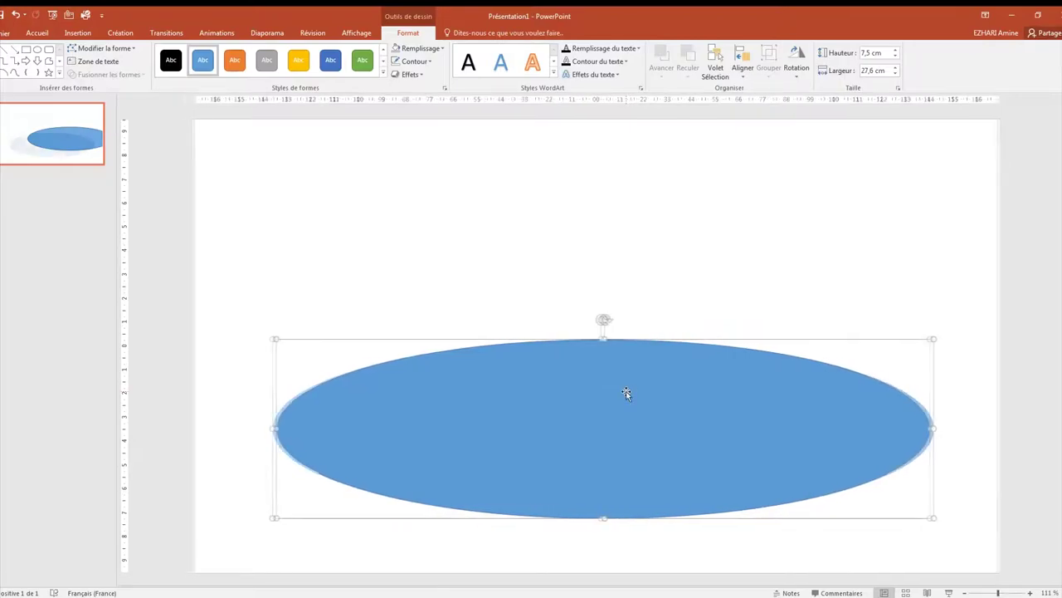
right_click(609, 446)
Step: Apply a Perspective 3D rotation preset to the ellipse
left_click(624, 440)
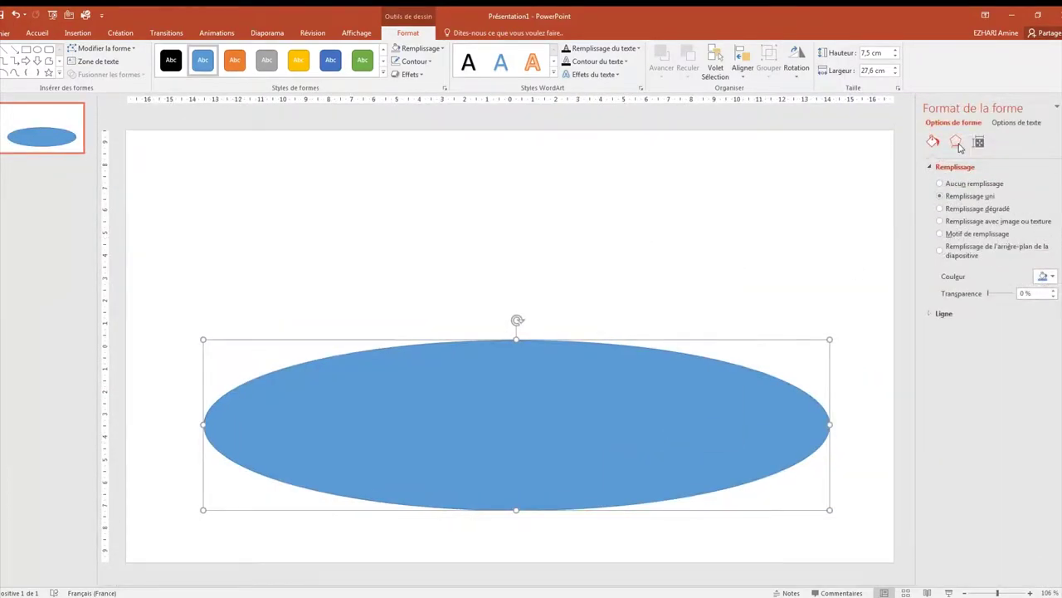
left_click(956, 141)
left_click(931, 228)
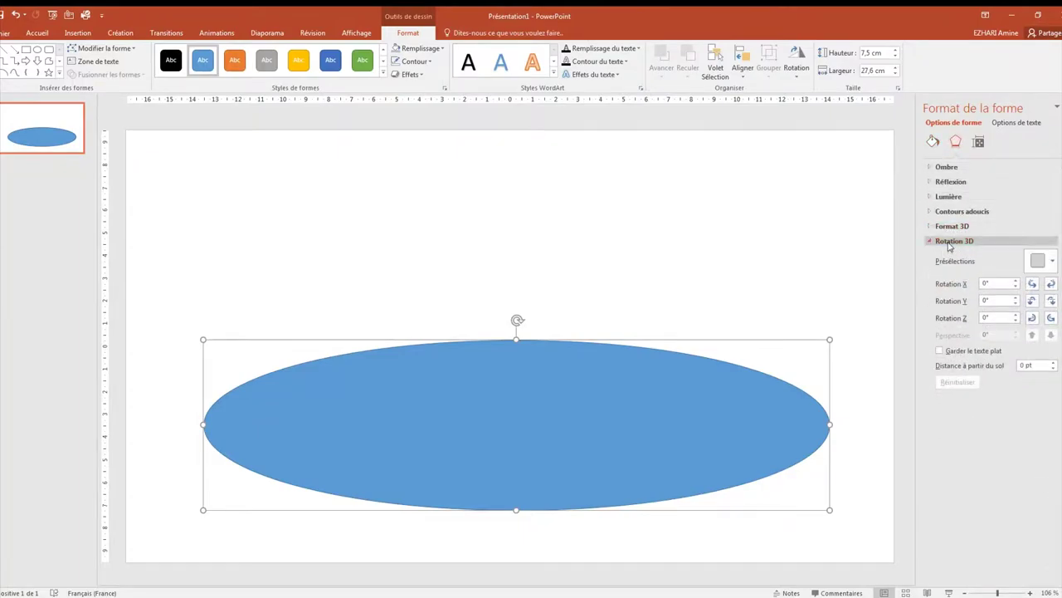
left_click(1044, 261)
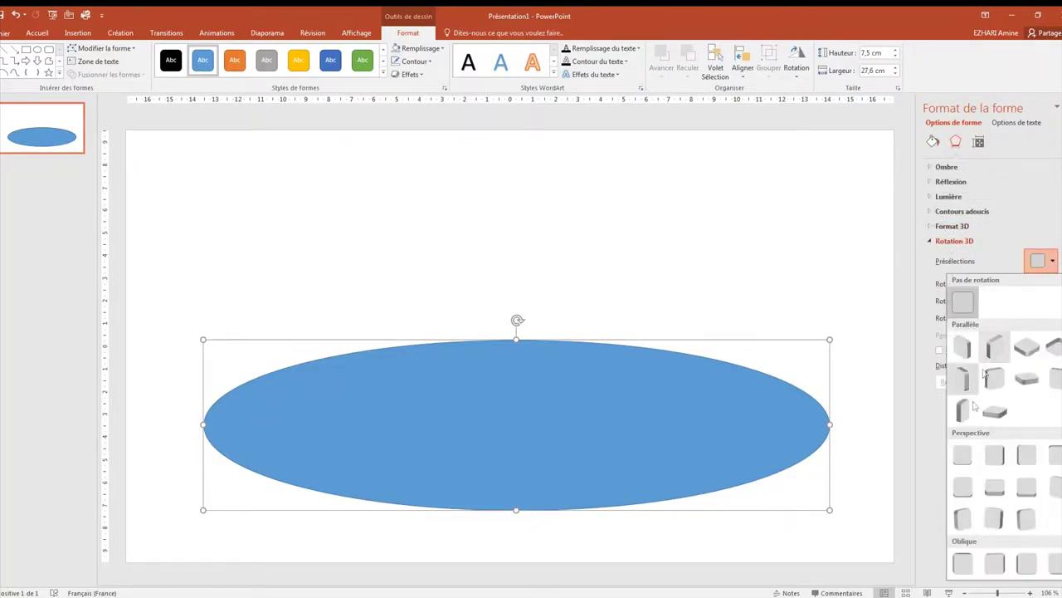
left_click(962, 489)
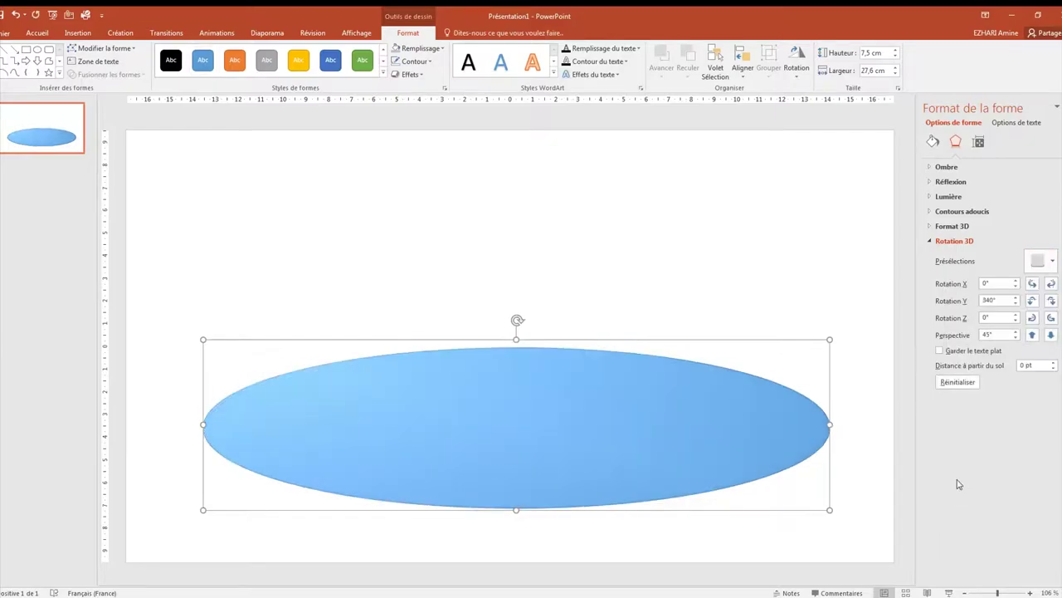
Step: Set the ellipse's 3D rotation to Y 285° with a 120° perspective
double_click(1005, 303)
type("285")
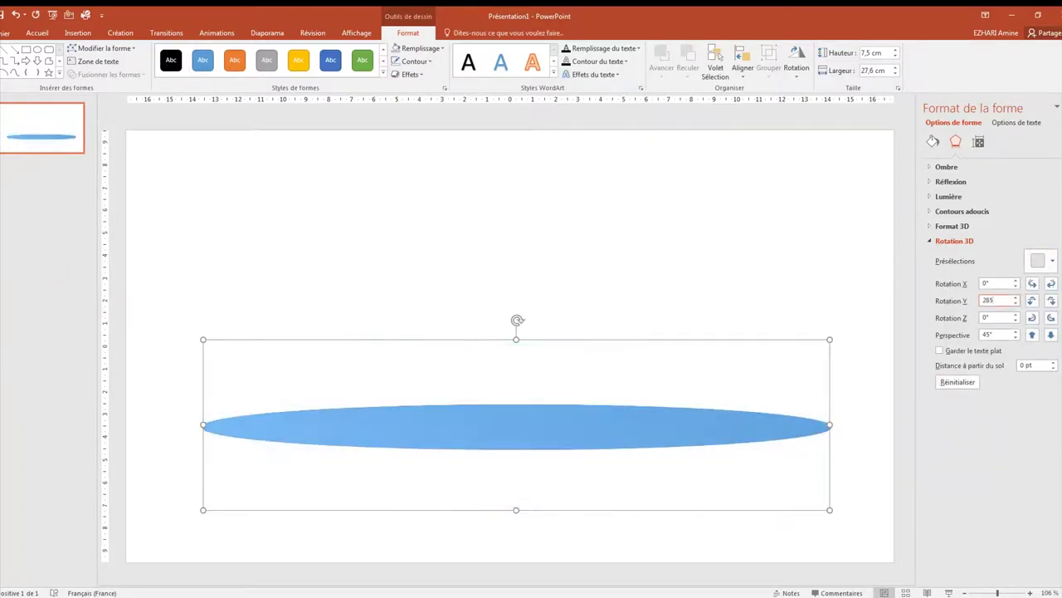
left_click(967, 307)
left_click_drag(990, 331, 953, 338)
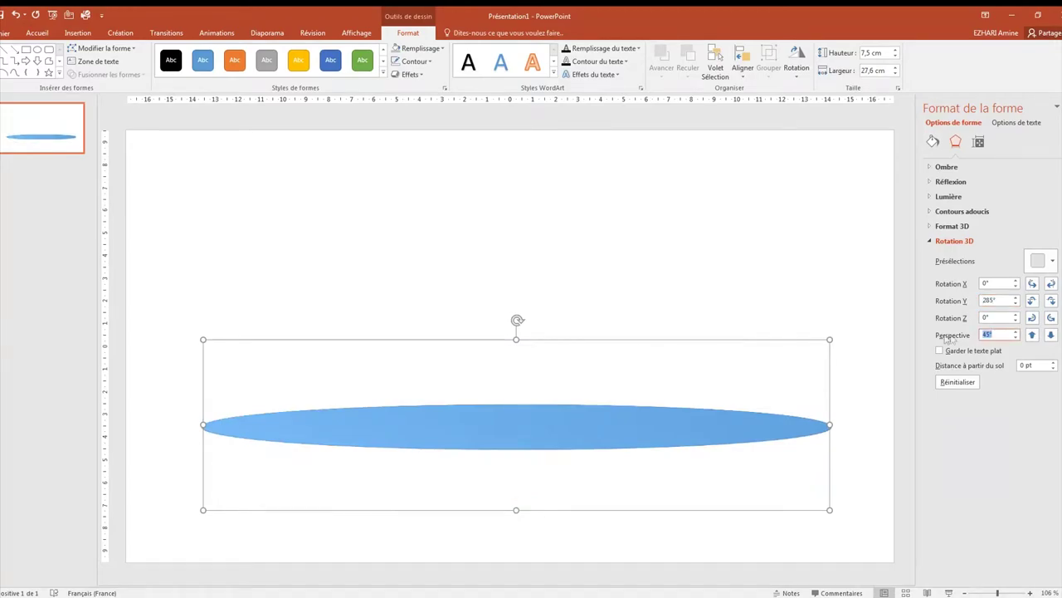
type("120")
key("Return")
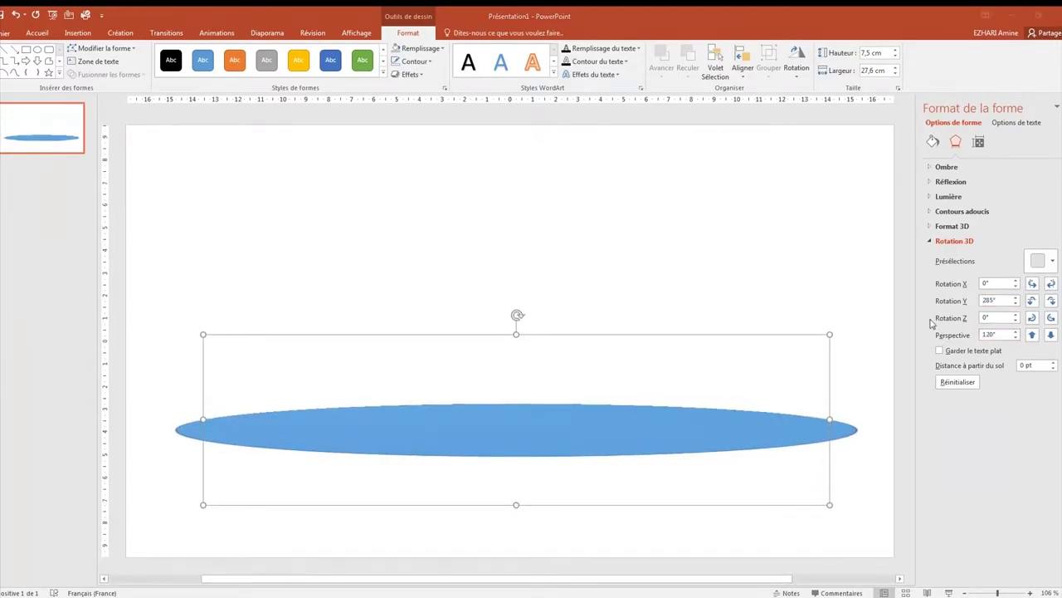
left_click(933, 241)
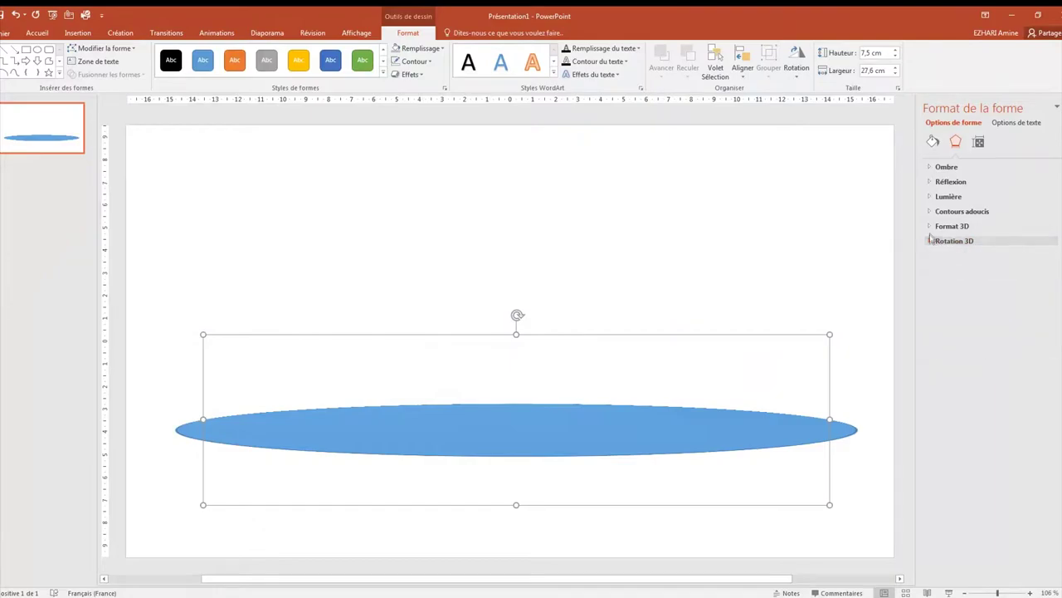
Step: Give the disc a 6 pt 3D depth and remove its outline
left_click(930, 227)
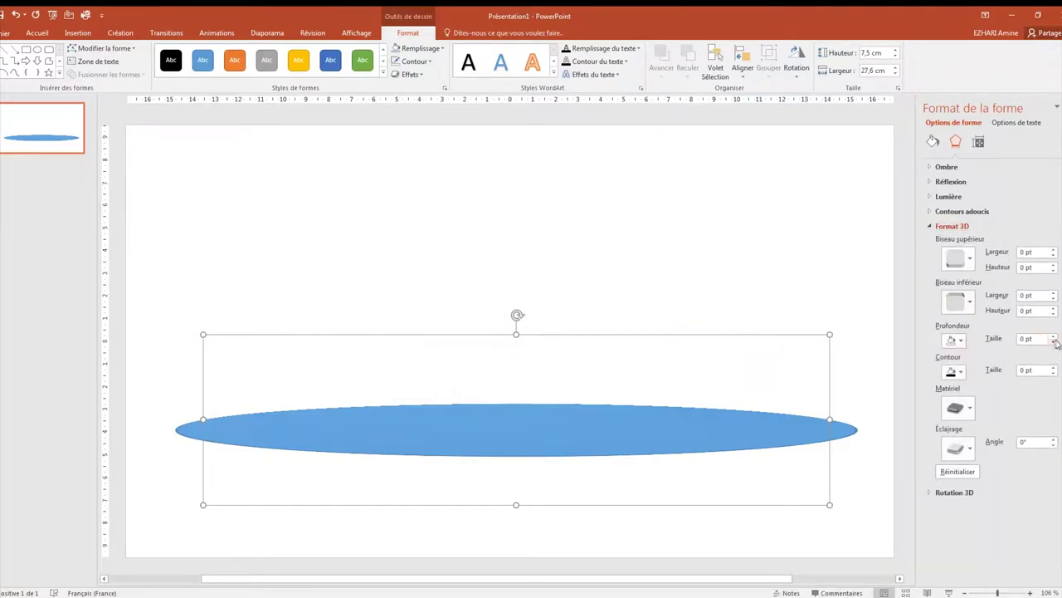
left_click(1054, 337)
left_click(1054, 337)
left_click(1054, 336)
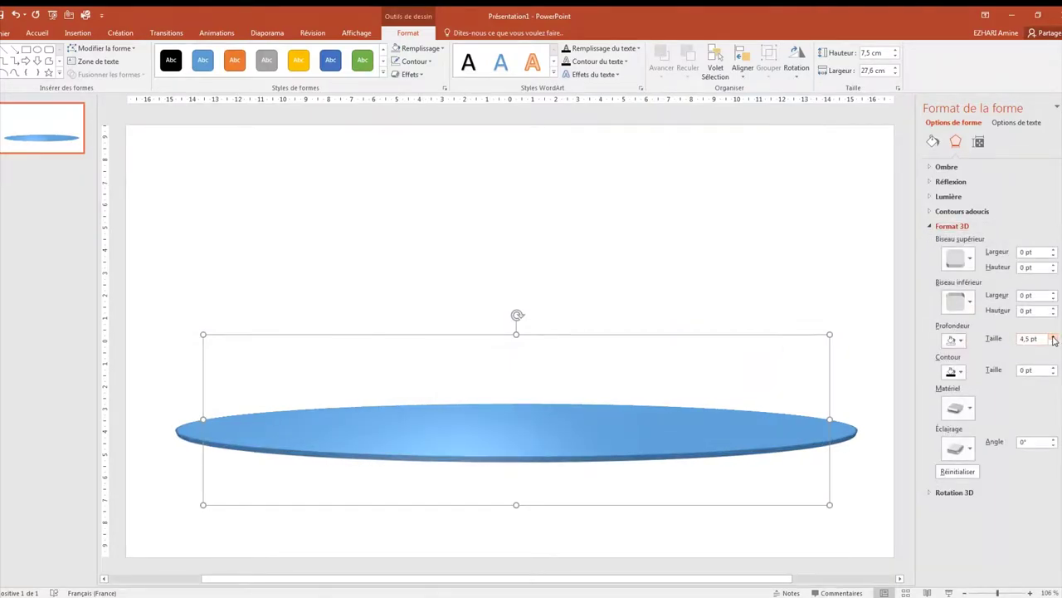
left_click(1054, 337)
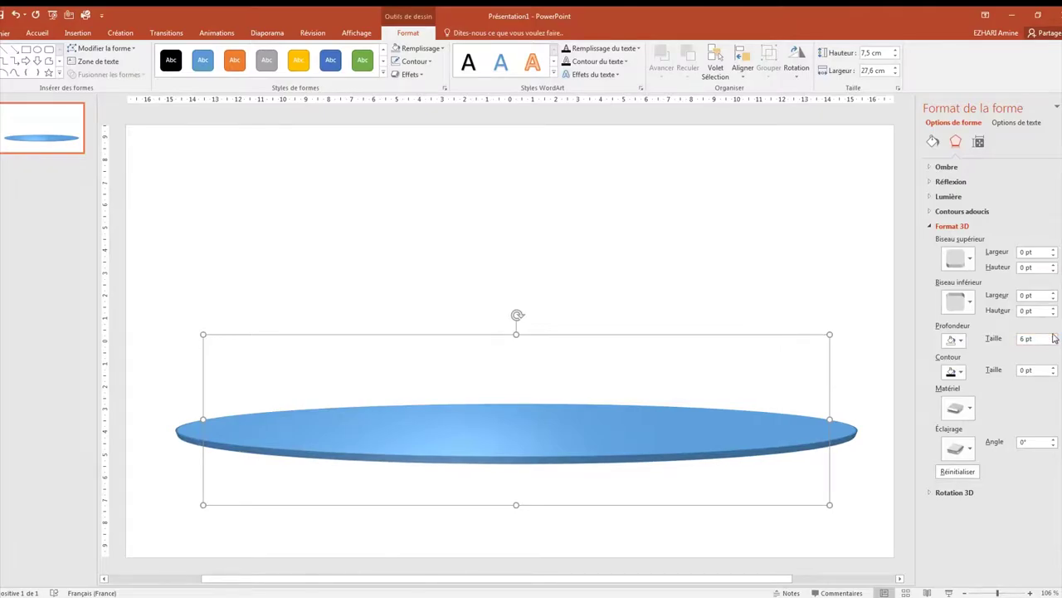
left_click(412, 61)
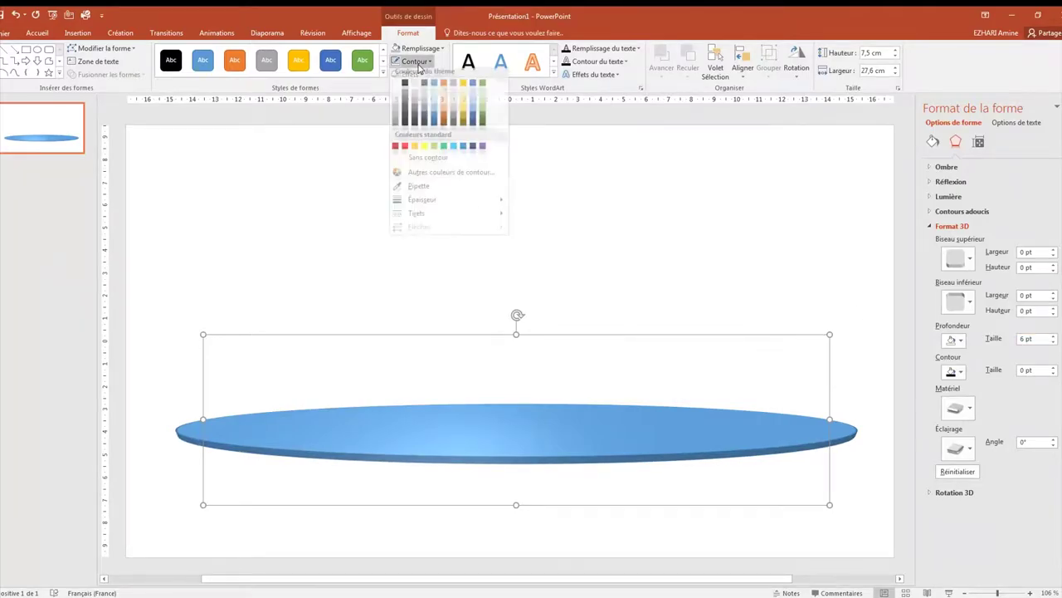
left_click(419, 170)
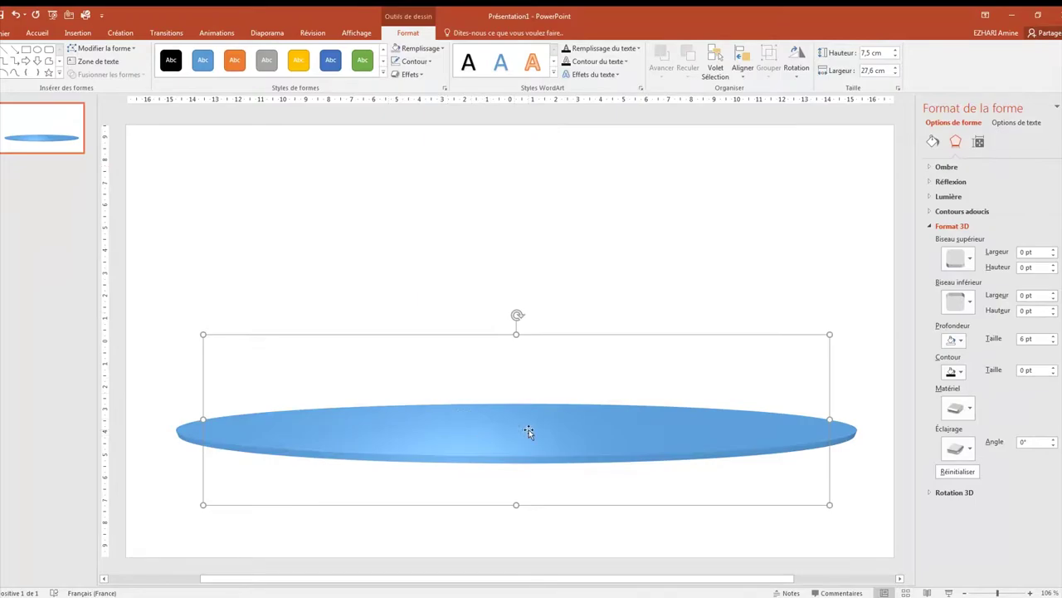
Step: Set the disc height to 11,55 cm
left_click(868, 53)
type("11,55")
key("Return")
left_click(880, 71)
type("24,15")
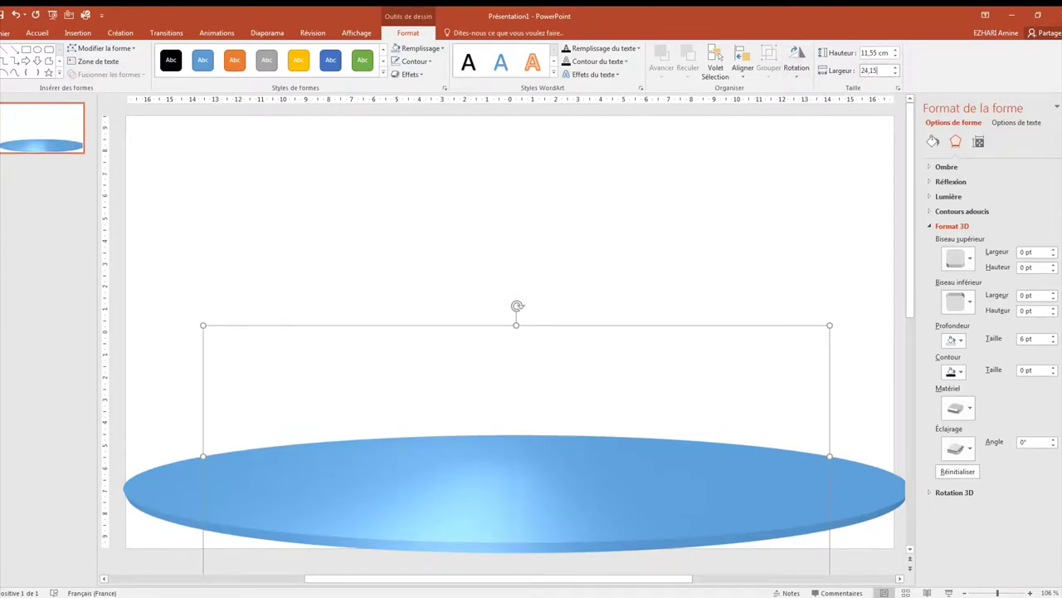
Step: Apply the 24,15 cm width, close the formatting pane, and move the disc up toward centre
key("Return")
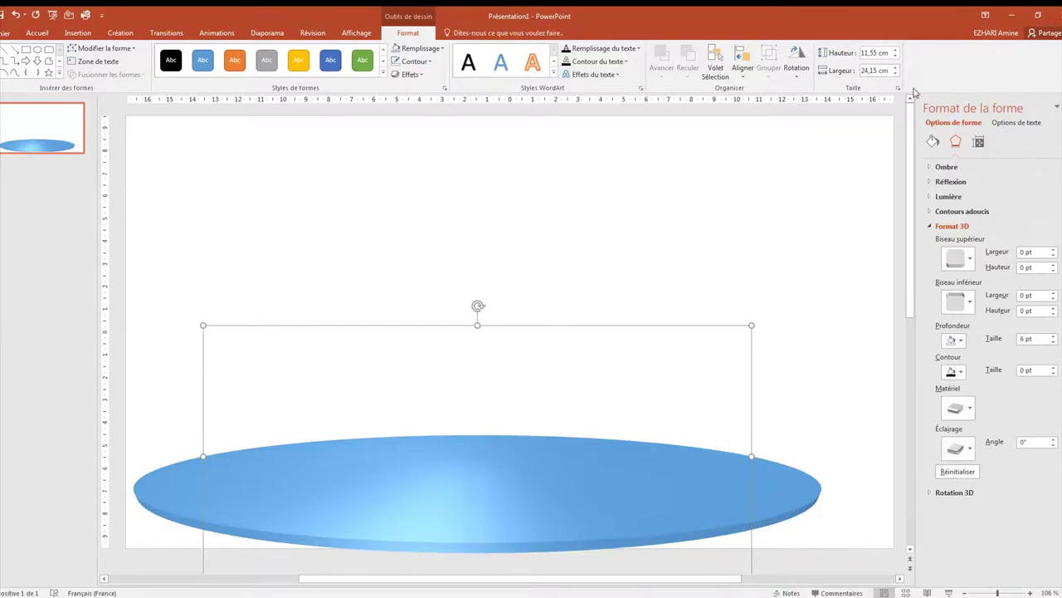
left_click_drag(629, 475, 669, 452)
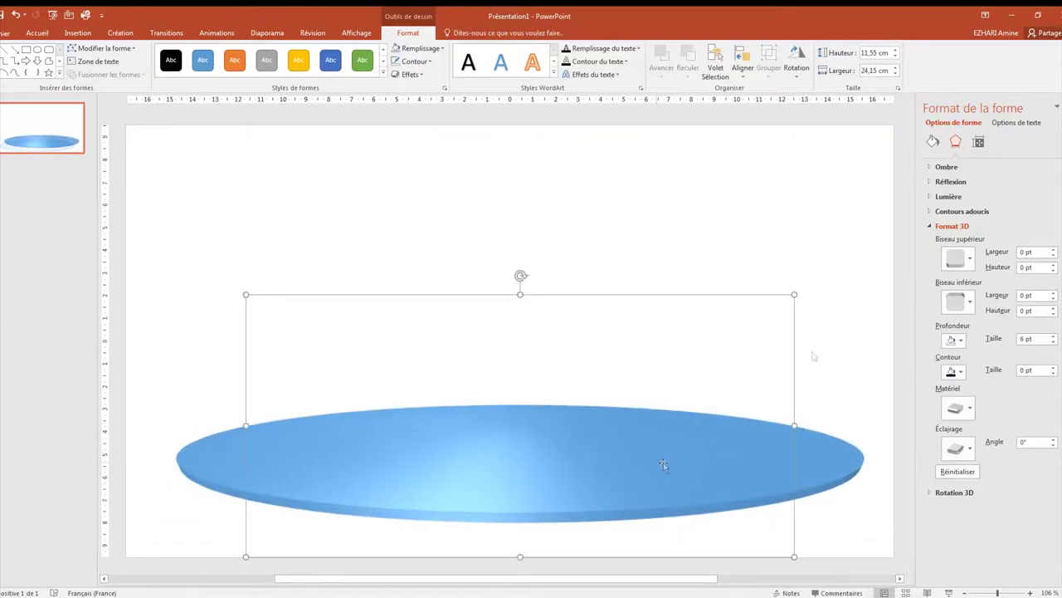
left_click(1057, 106)
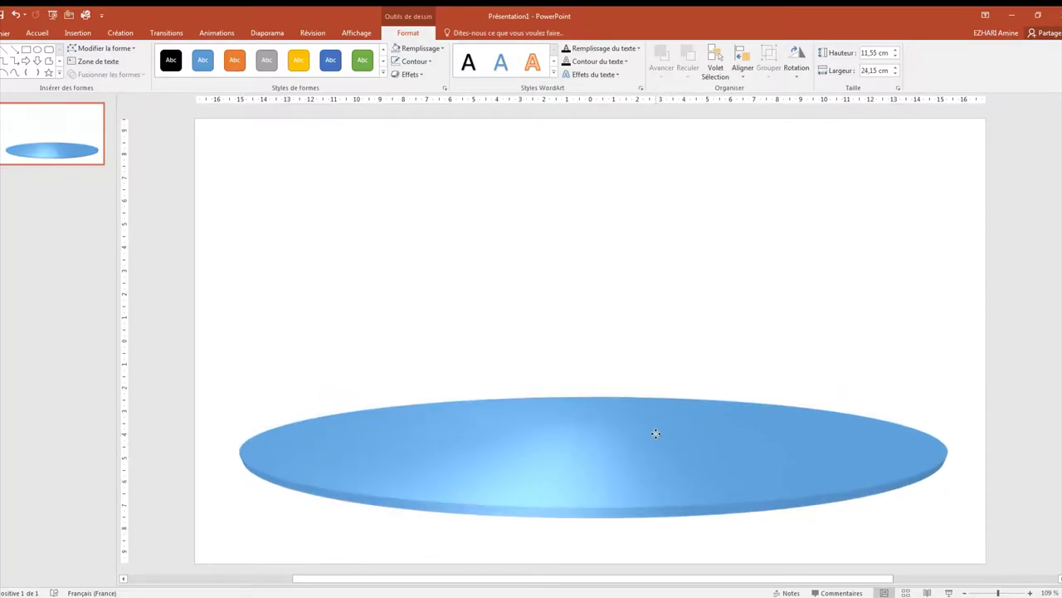
left_click_drag(656, 433, 650, 405)
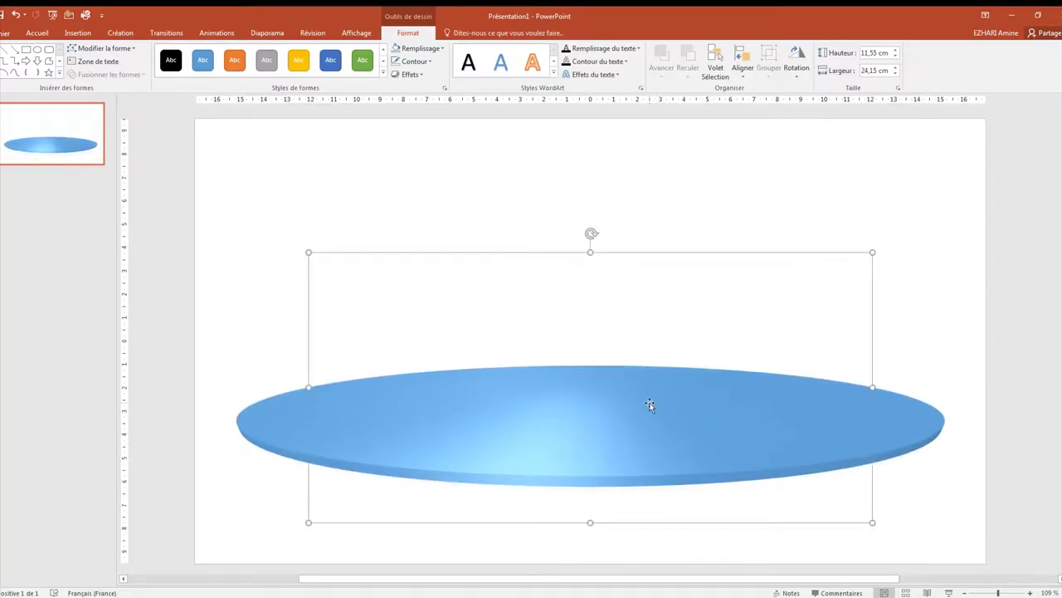
Step: Give the disc a brighter 3D material and a different lighting preset
right_click(650, 382)
left_click(676, 375)
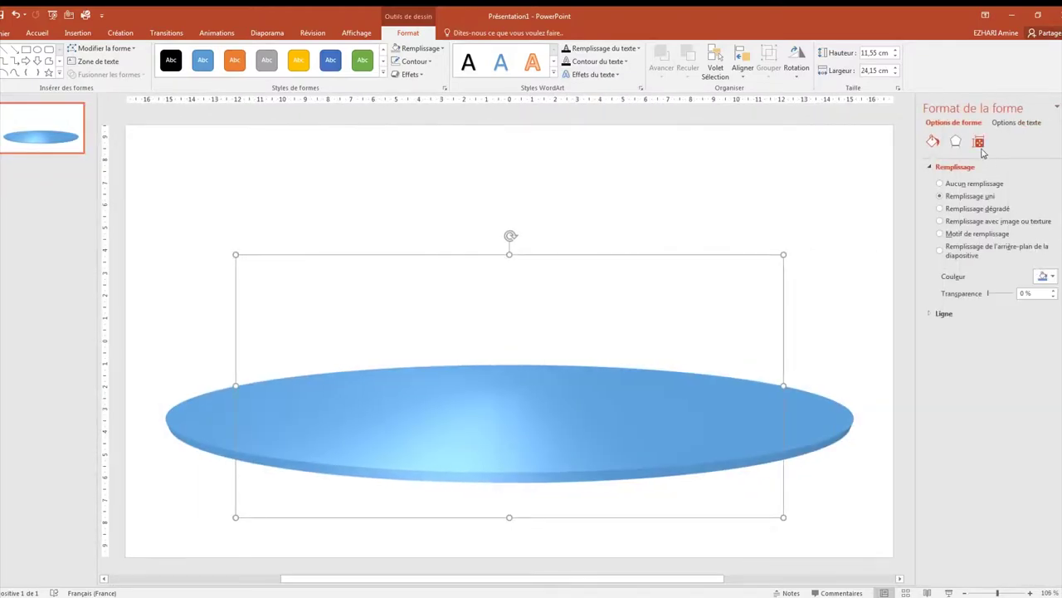
left_click(956, 143)
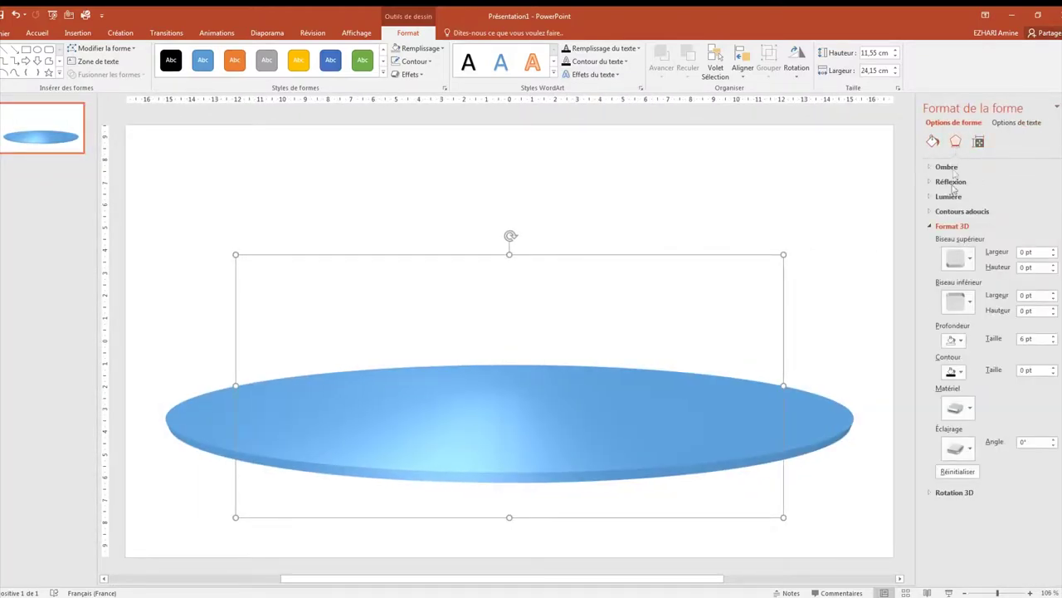
left_click(963, 415)
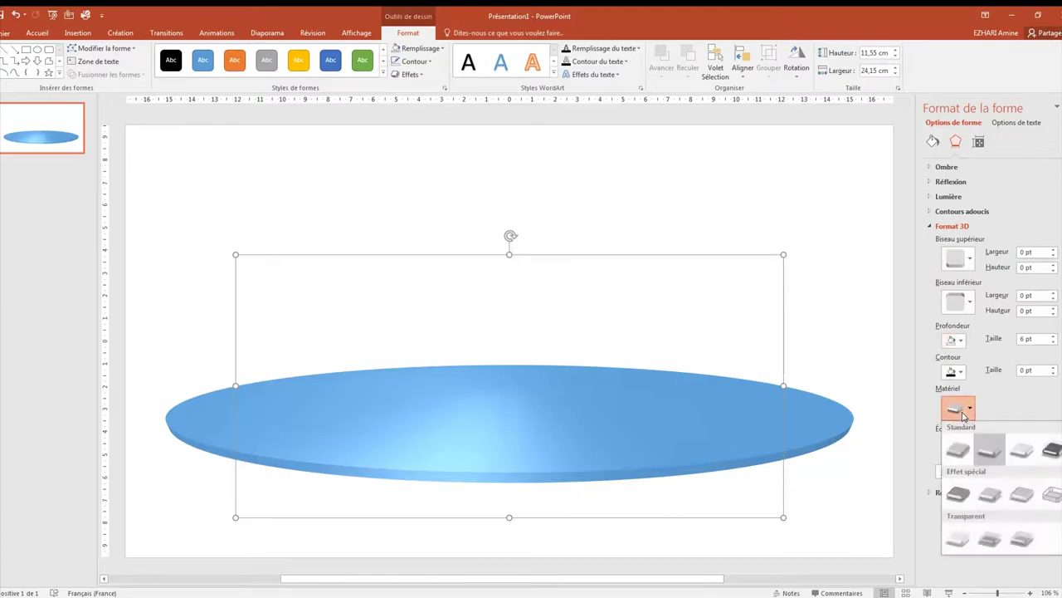
left_click(1025, 453)
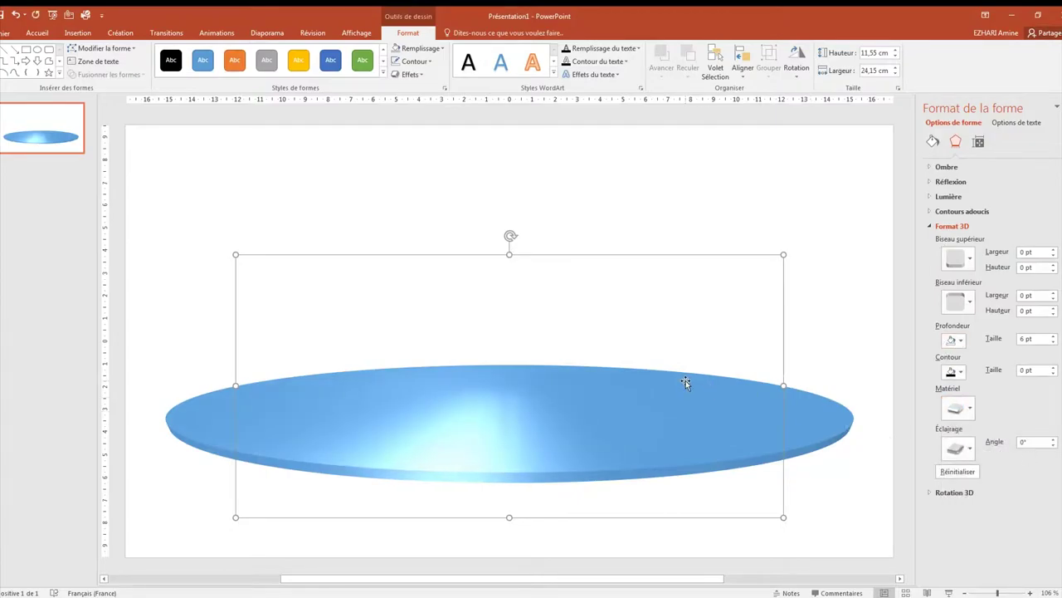
left_click(960, 448)
left_click(987, 420)
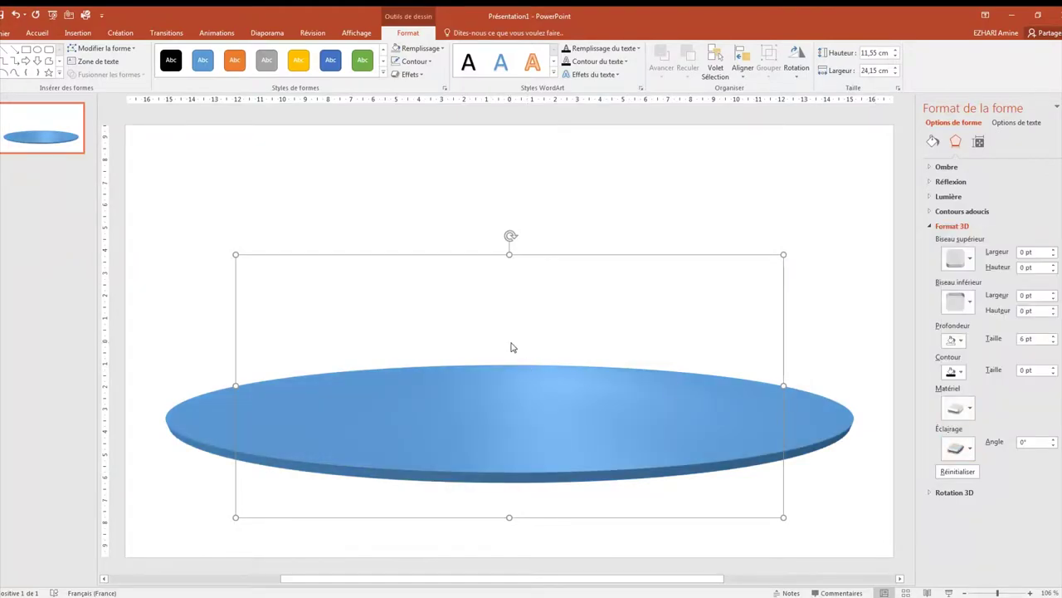
Step: Fill the disc with grey and deselect it
left_click(415, 48)
left_click(398, 101)
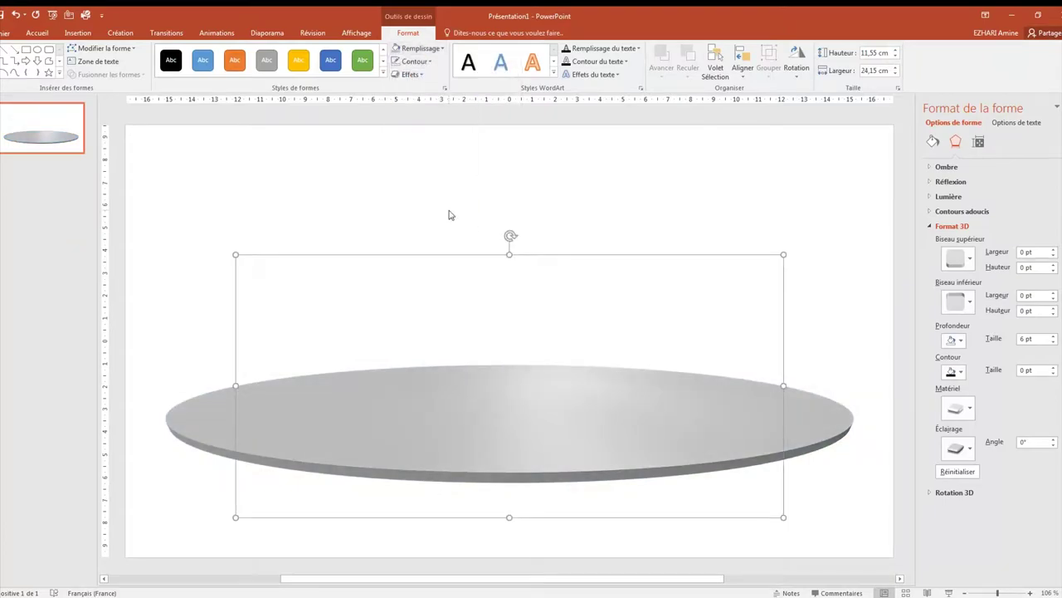
left_click(557, 202)
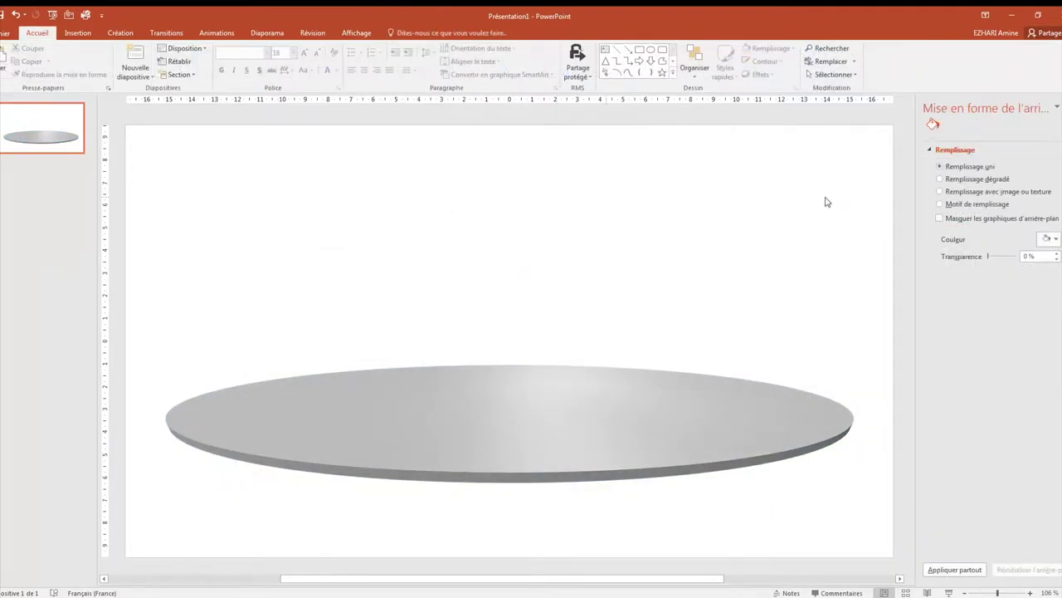
Step: Fill the slide background with a light grey linear preset gradient
left_click(979, 179)
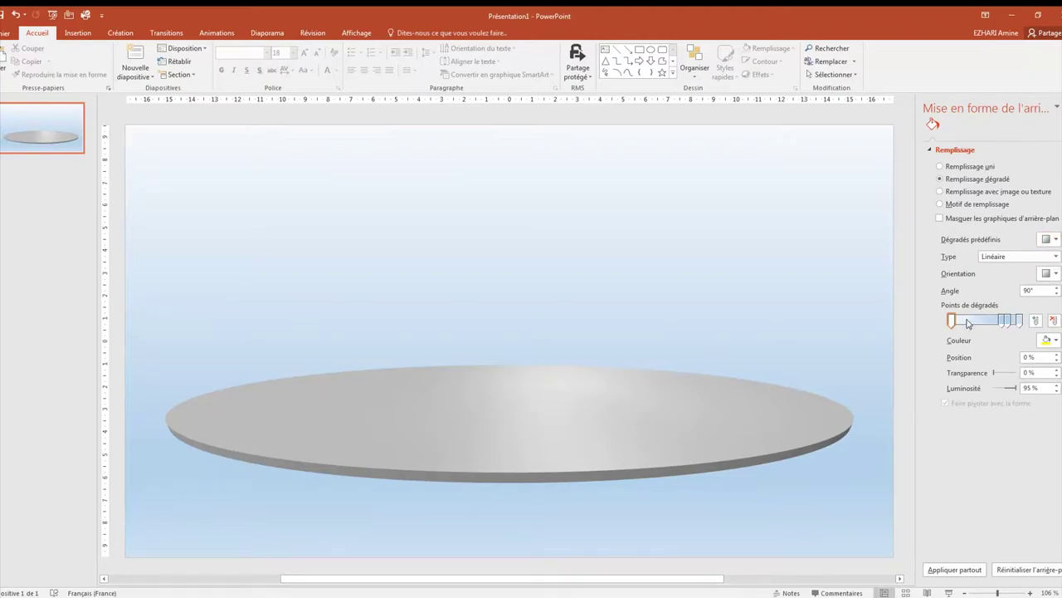
left_click(1058, 241)
left_click(987, 261)
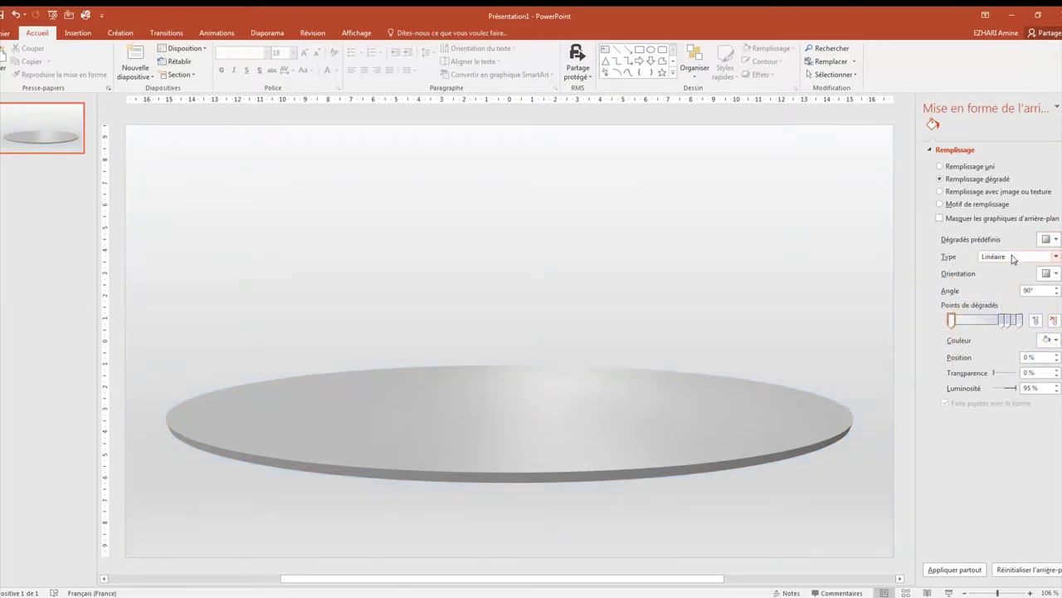
left_click_drag(954, 324, 961, 324)
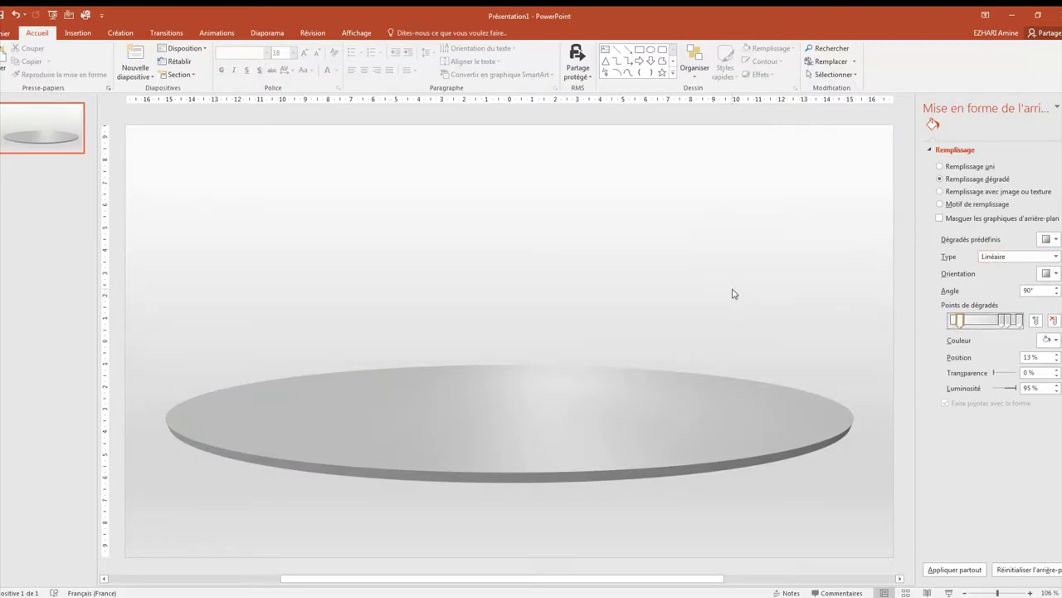
left_click_drag(962, 326, 964, 324)
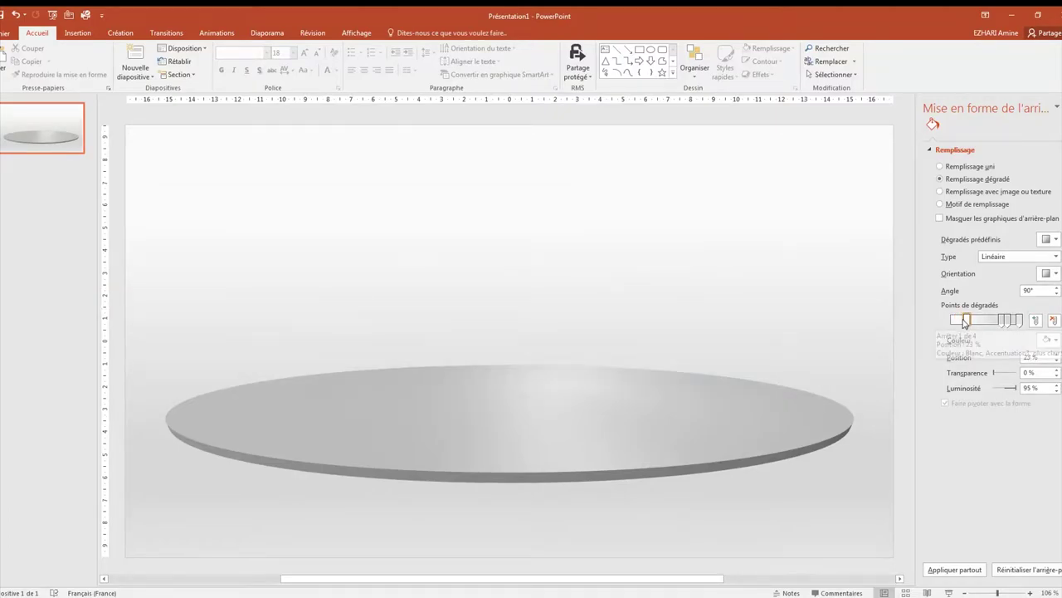
left_click(1055, 240)
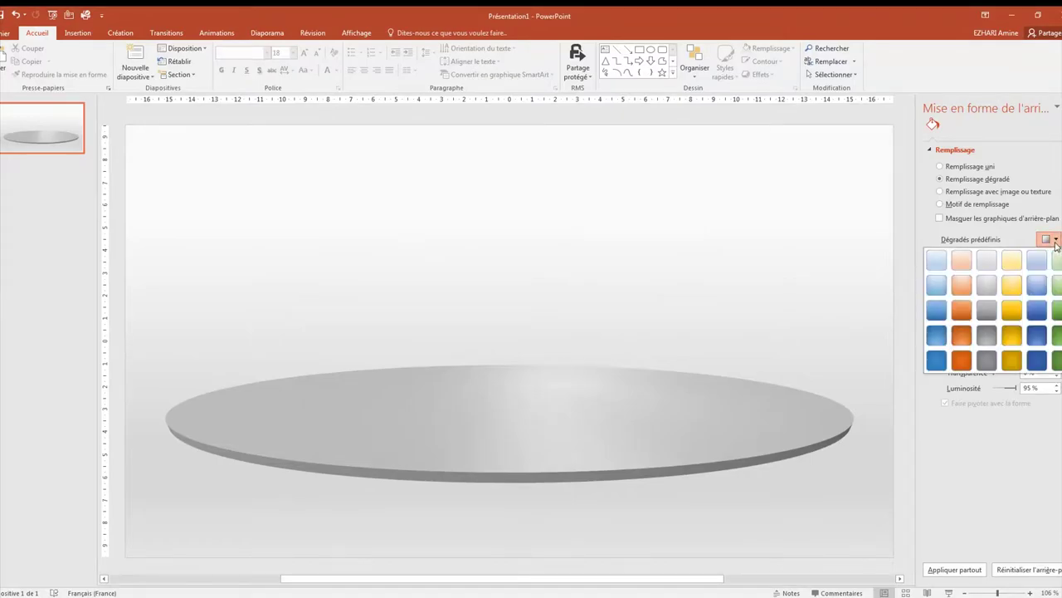
left_click(986, 285)
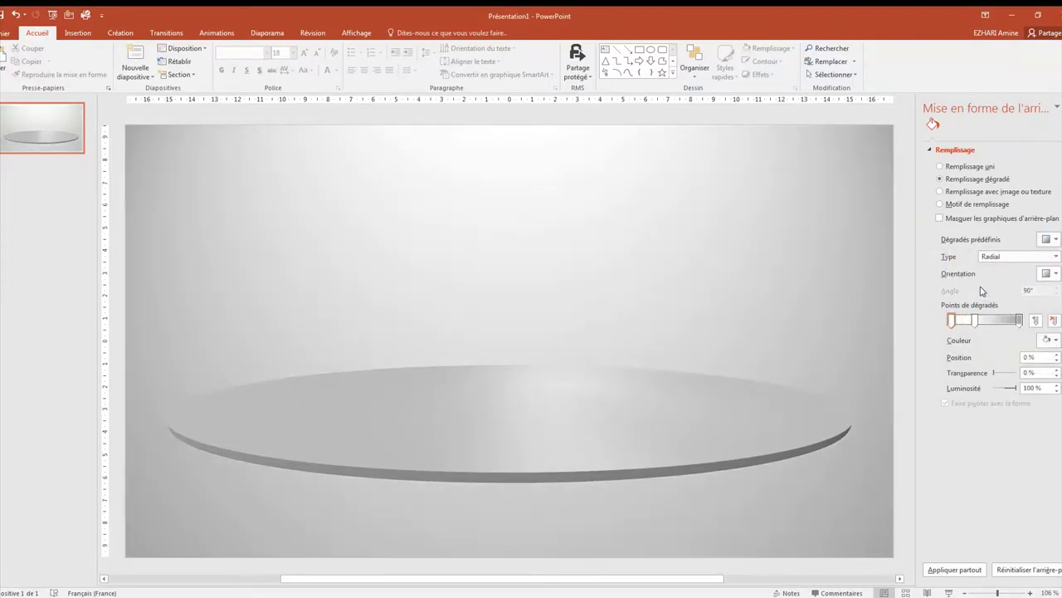
left_click(1056, 240)
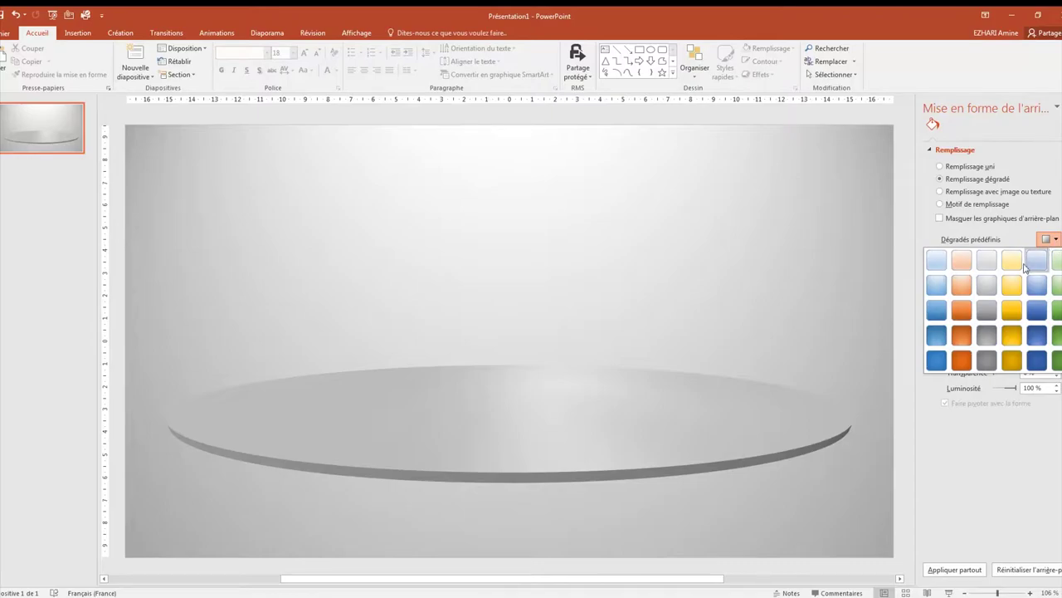
left_click(995, 266)
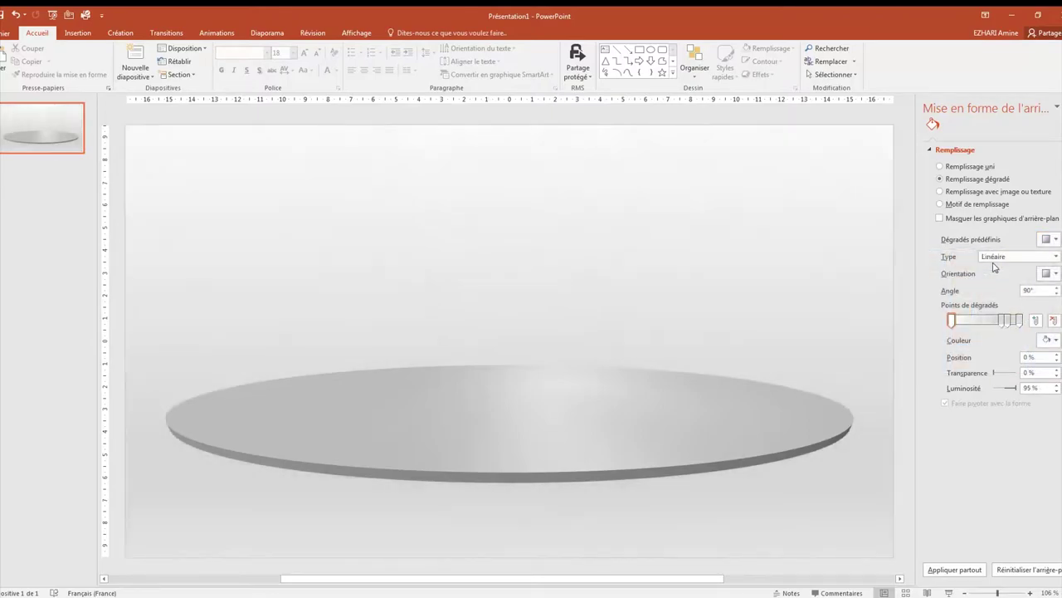
left_click(77, 33)
Step: Draw an oval above the grey disc
left_click(184, 70)
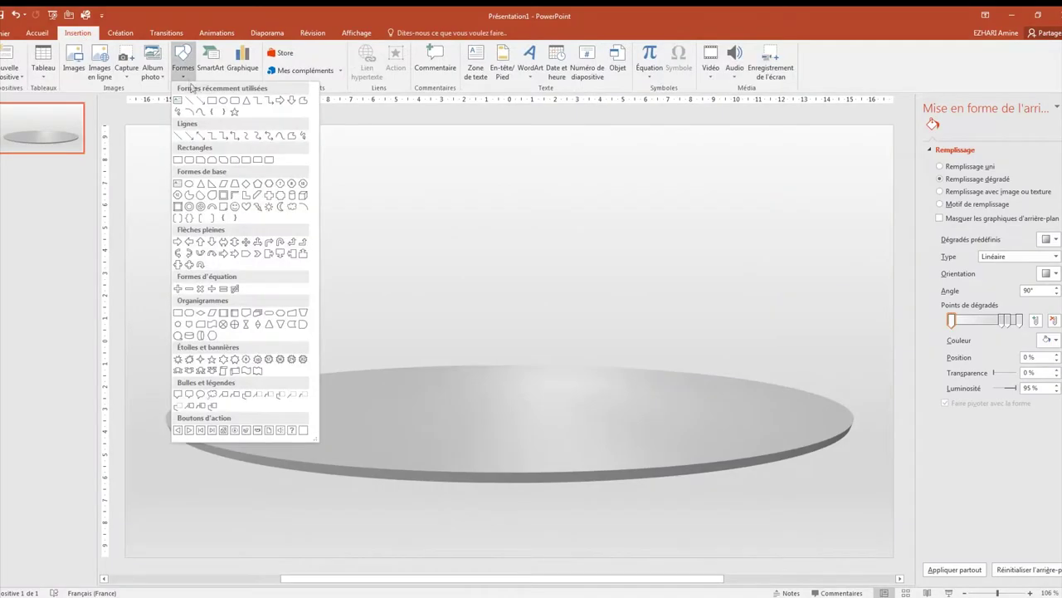
left_click(223, 101)
left_click_drag(325, 230, 684, 334)
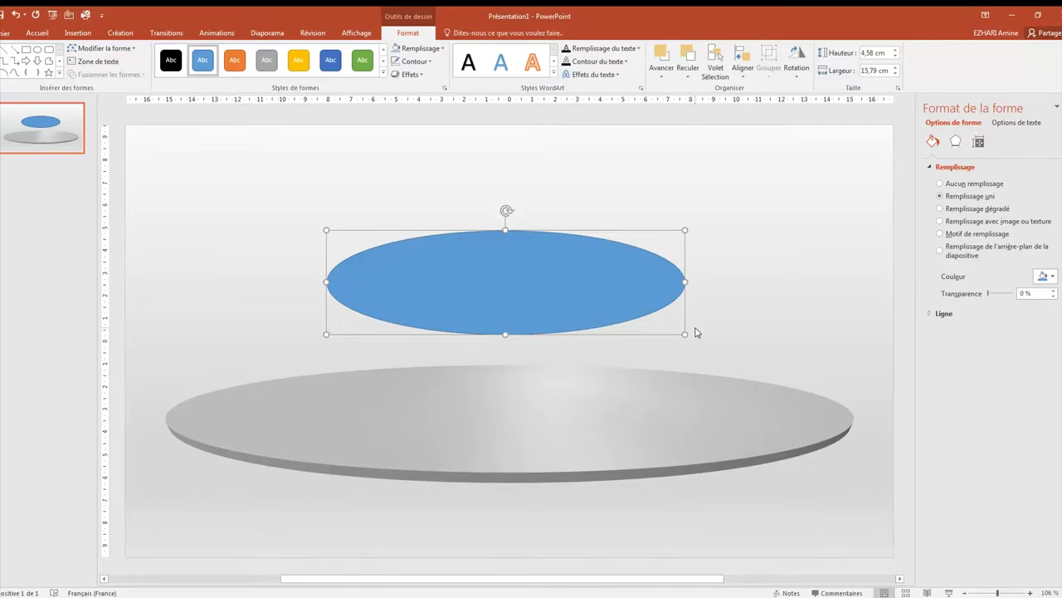
Step: Set the oval's height to 8,2 cm
left_click(897, 51)
left_click(896, 51)
left_click(897, 51)
left_click(897, 51)
left_click(896, 50)
left_click(897, 52)
left_click(896, 52)
left_click(896, 52)
left_click(896, 52)
left_click(896, 52)
left_click(896, 52)
left_click(897, 52)
left_click(897, 51)
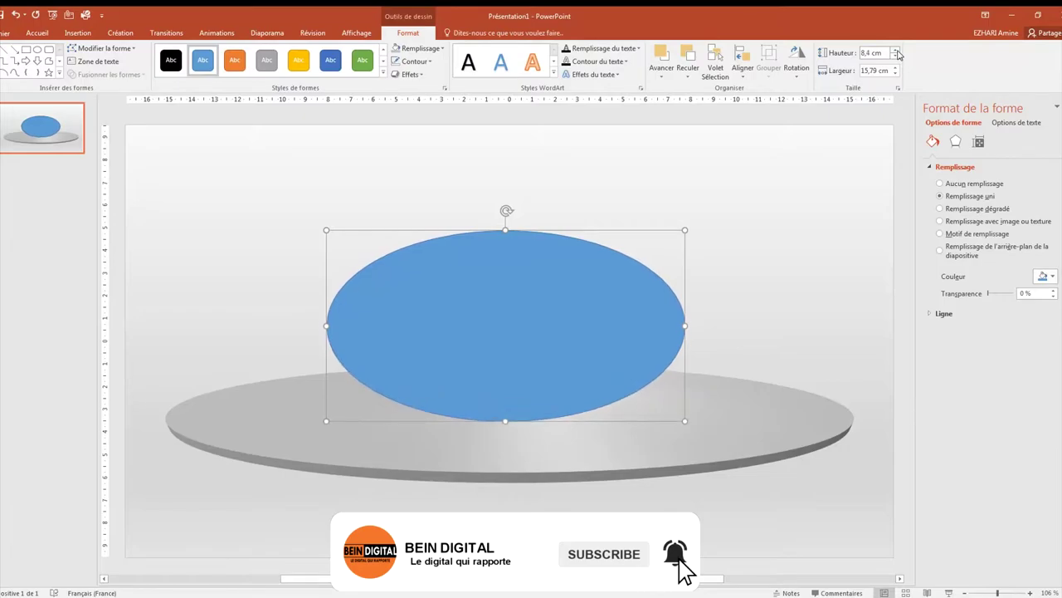
left_click(896, 57)
left_click(897, 56)
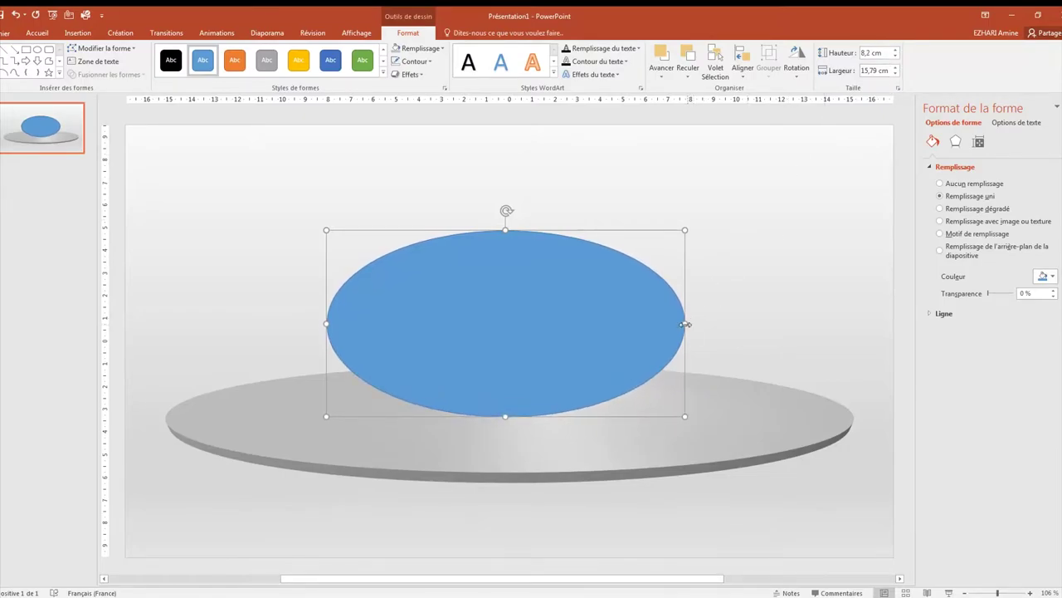
Step: Widen the oval to 24 cm
left_click_drag(686, 324, 791, 322)
left_click(894, 71)
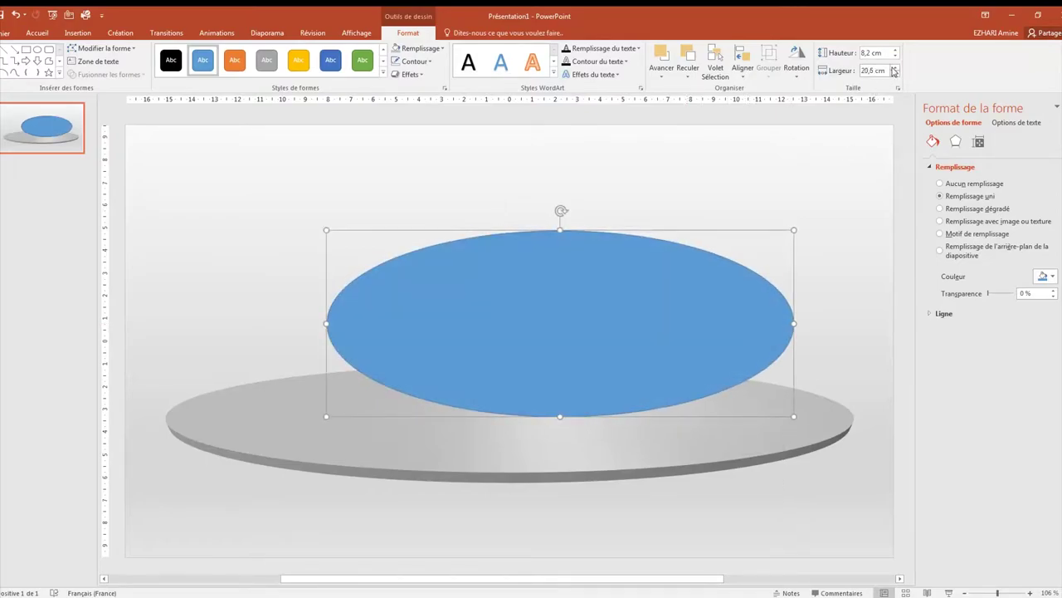
left_click(894, 71)
left_click(894, 71)
left_click(894, 71)
left_click(894, 72)
left_click(893, 72)
left_click(894, 71)
left_click(894, 72)
left_click(894, 72)
left_click(894, 71)
left_click(894, 72)
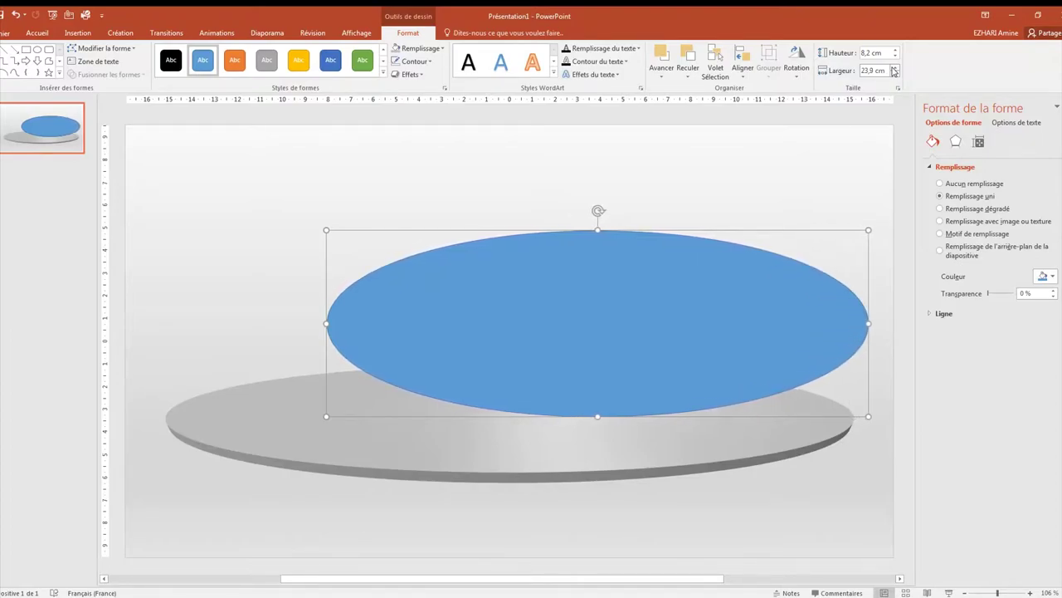
left_click(894, 71)
Step: Centre the oval above the disc and remove its outline
left_click_drag(529, 343, 480, 333)
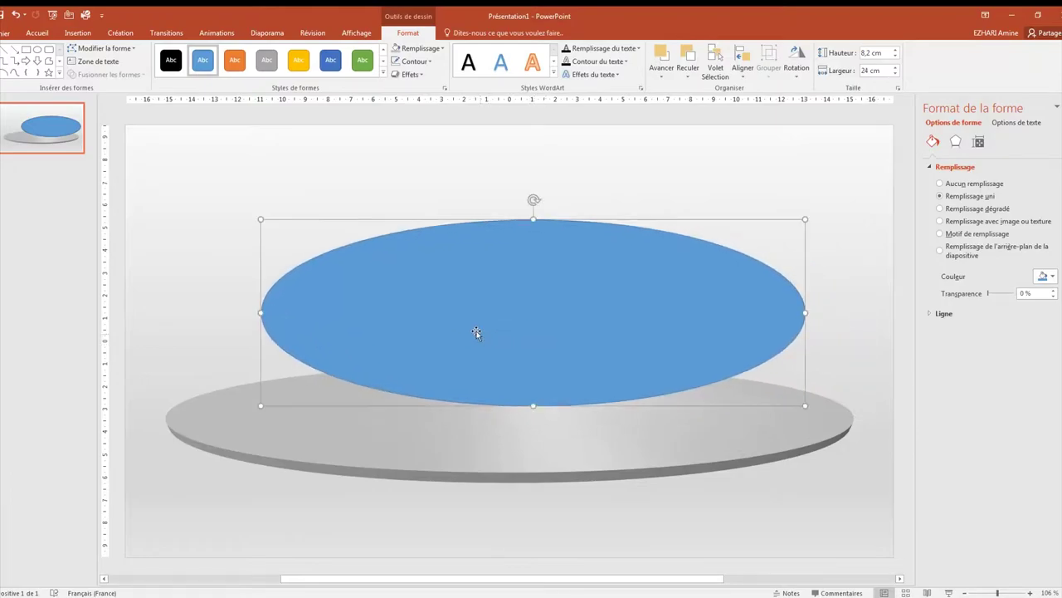
left_click(414, 62)
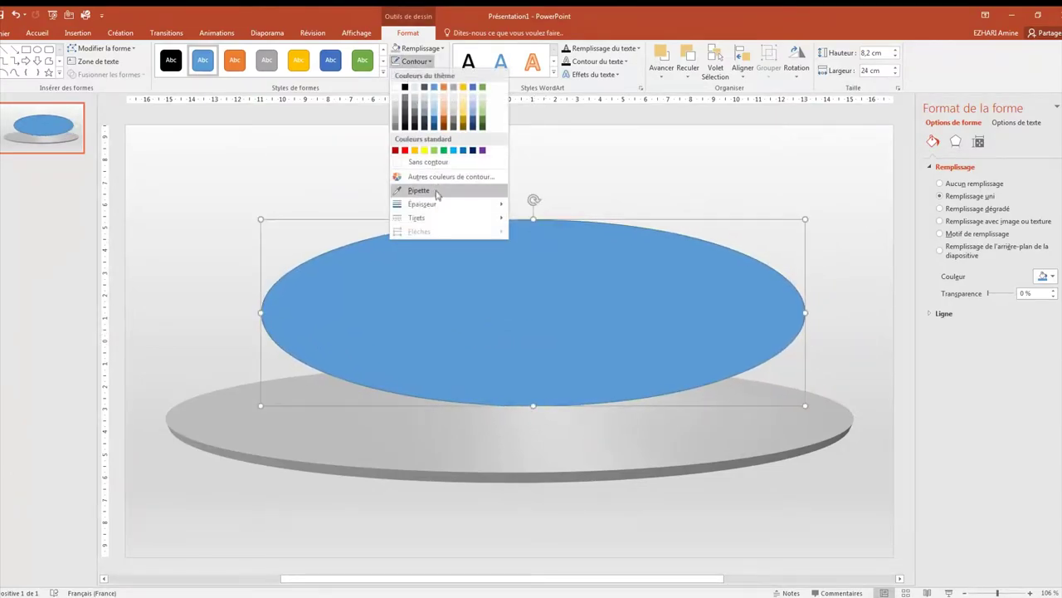
left_click(438, 158)
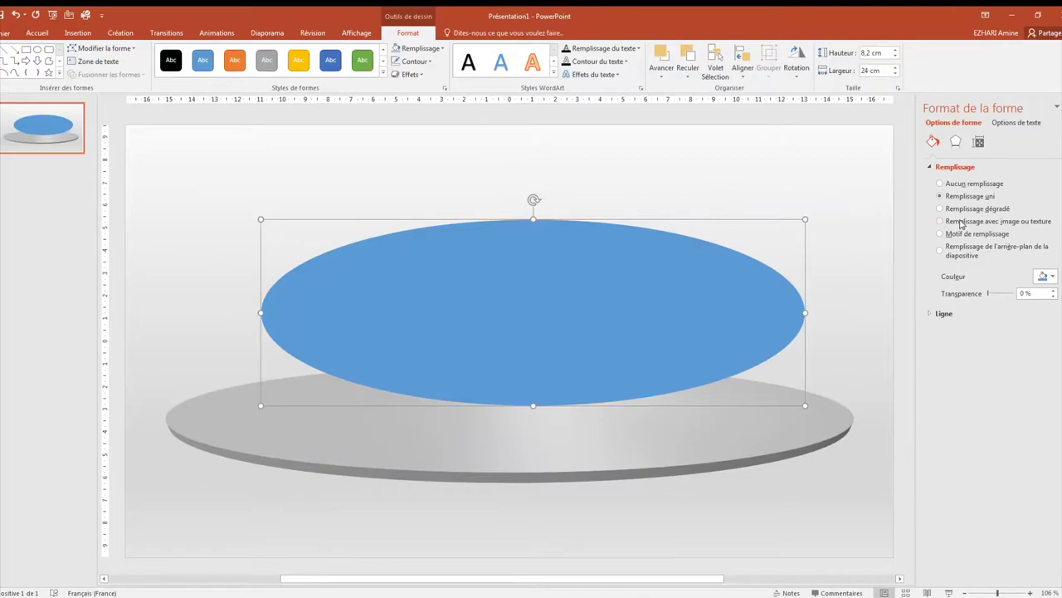
Step: Give the oval a path-type gradient fill
left_click(962, 208)
left_click(1050, 310)
left_click(1050, 311)
left_click(1050, 276)
left_click(1050, 276)
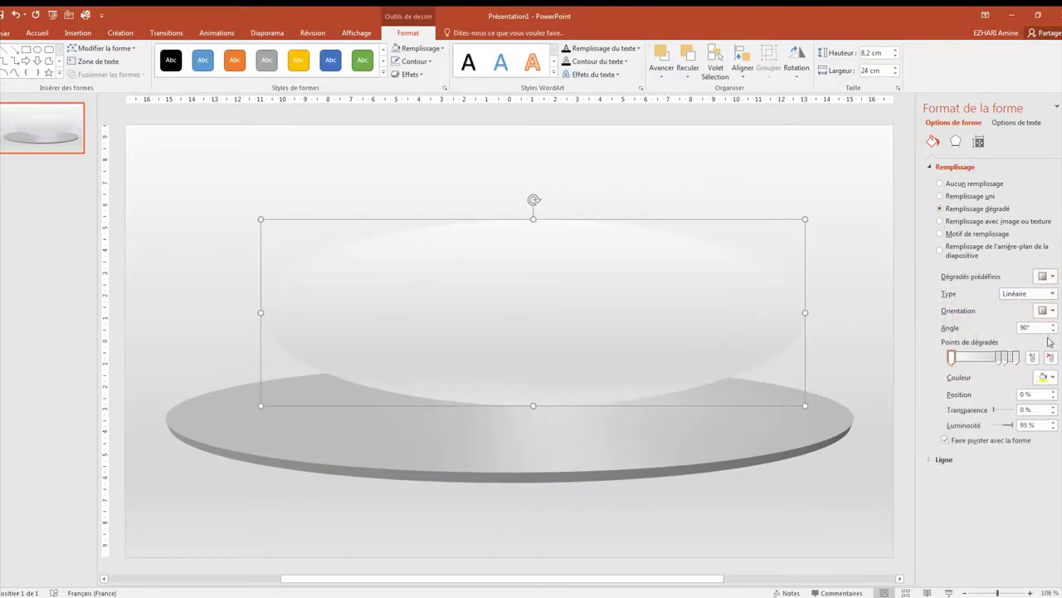
left_click(1052, 311)
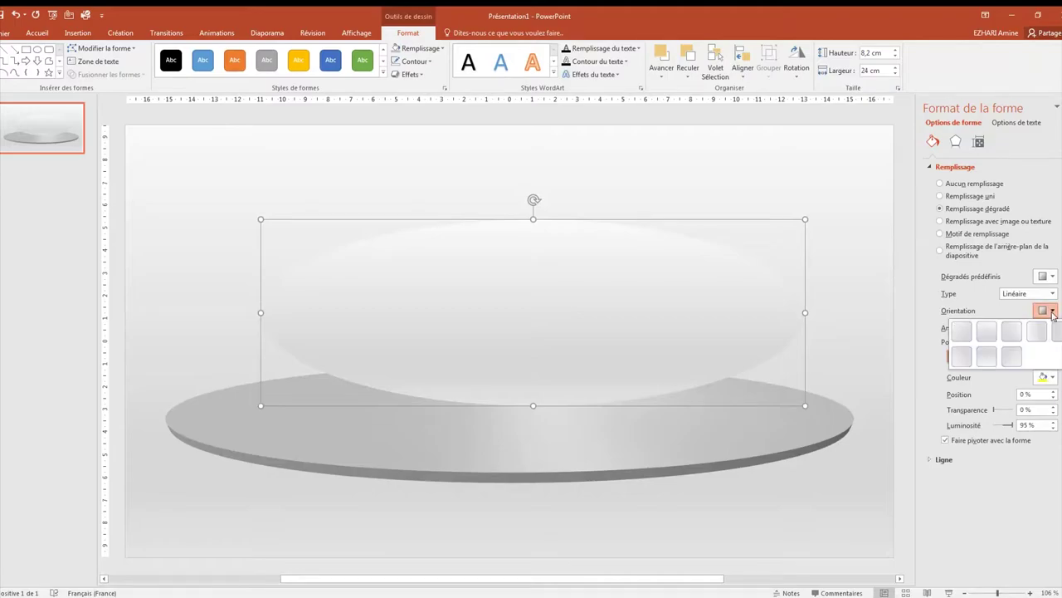
left_click(1050, 294)
left_click(1023, 337)
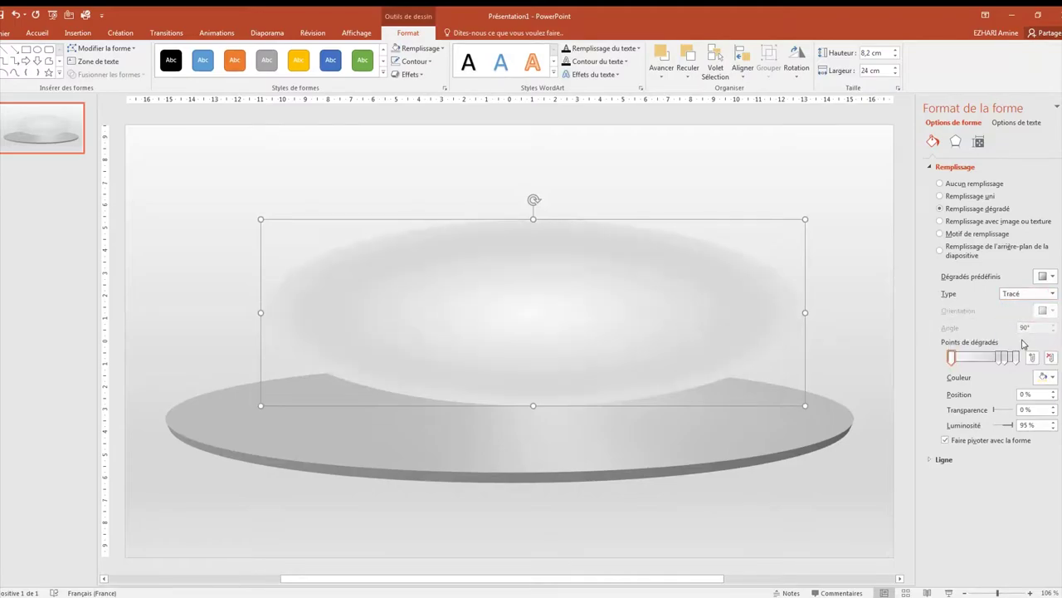
Step: Remove the extra gradient stops and make the centre stop a darker grey
left_click(1009, 358)
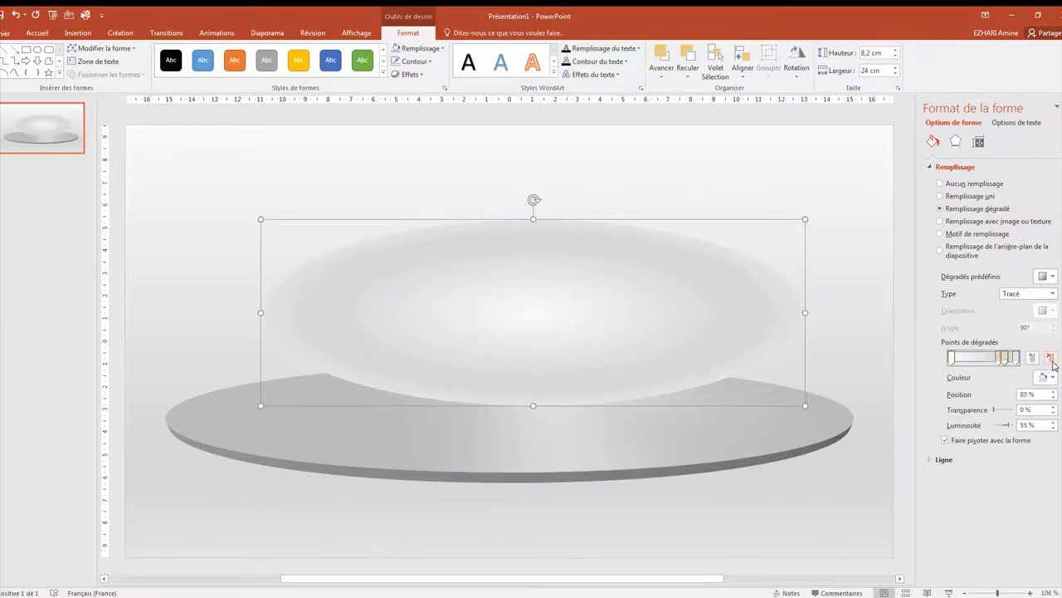
left_click(1050, 358)
mouse_move(1016, 359)
left_mouse_down()
mouse_move(936, 365)
mouse_move(1019, 359)
left_mouse_up()
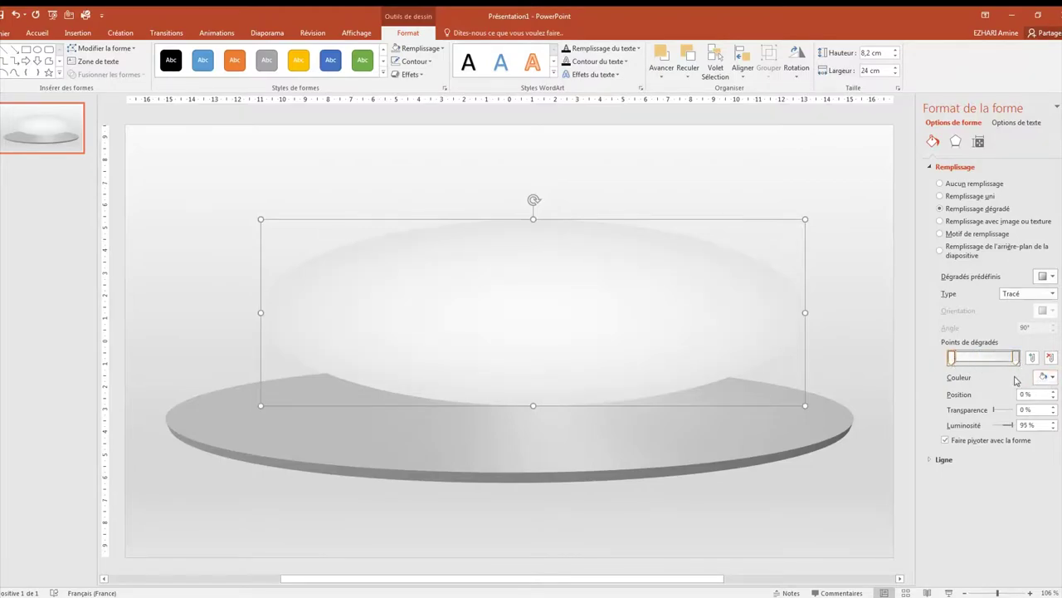
left_click(1047, 376)
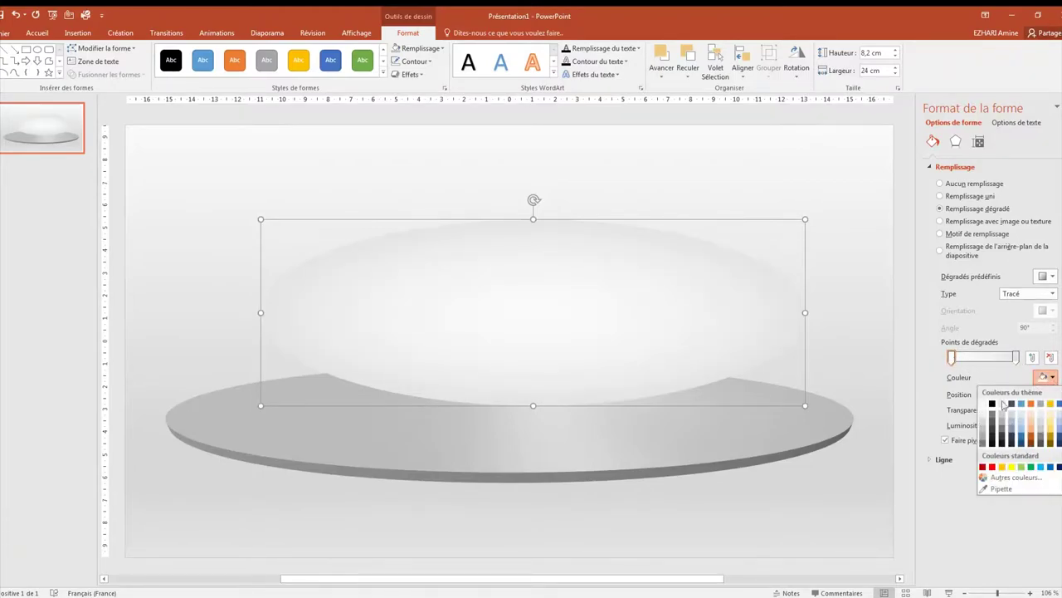
left_click(983, 432)
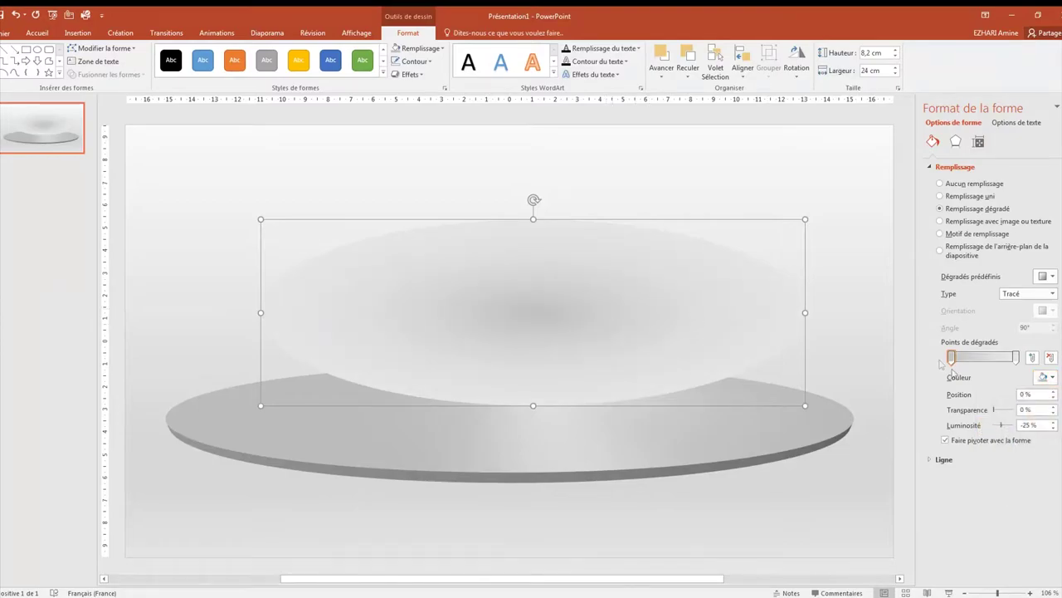
Step: Make the outer gradient stop fully transparent and move the shape below the disc
left_click_drag(996, 410, 1028, 415)
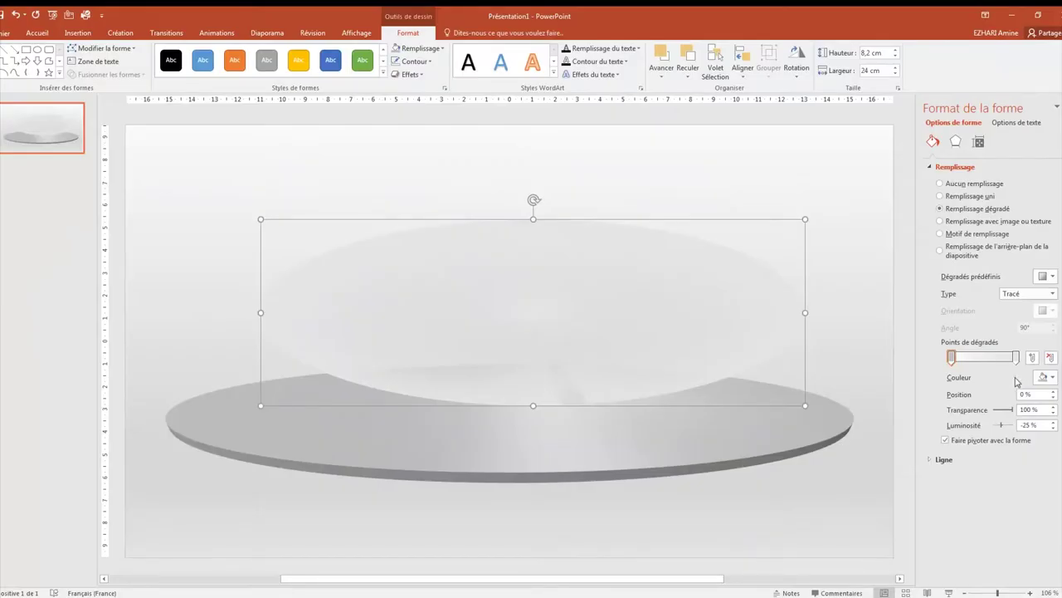
left_click(15, 14)
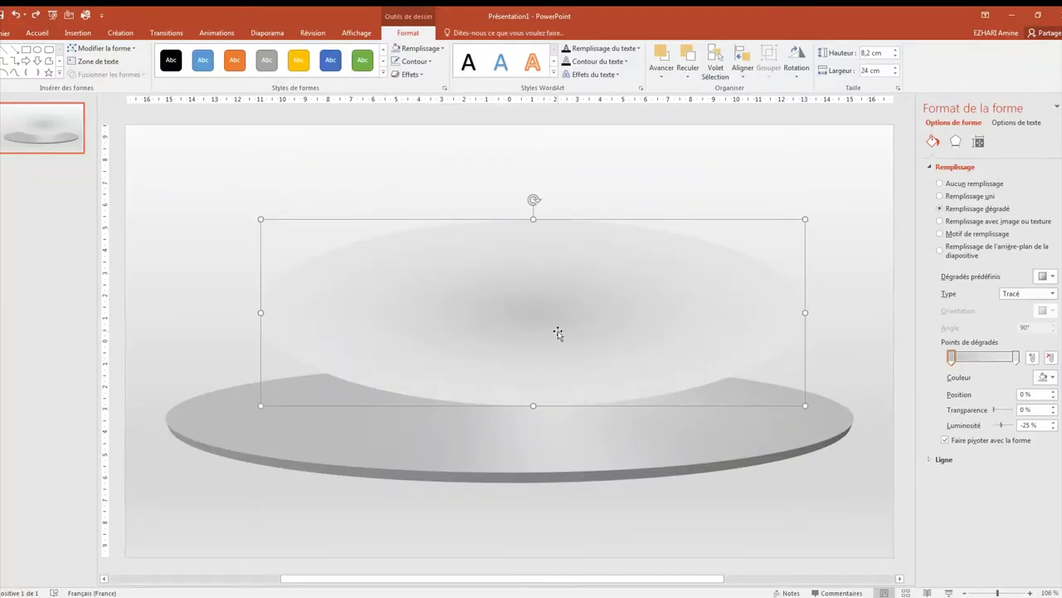
left_click(1016, 356)
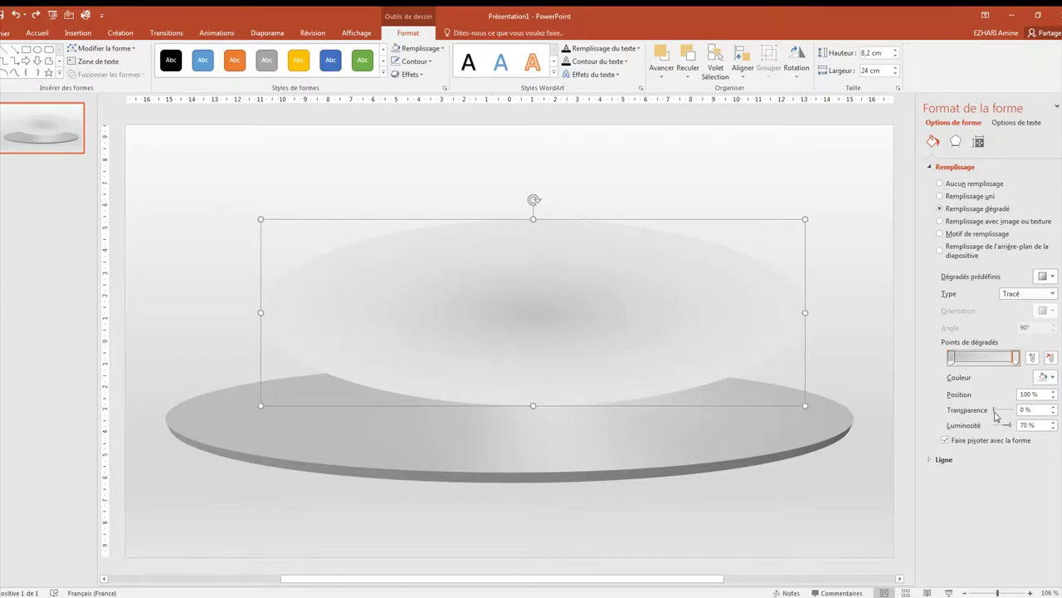
left_click_drag(995, 411, 1027, 415)
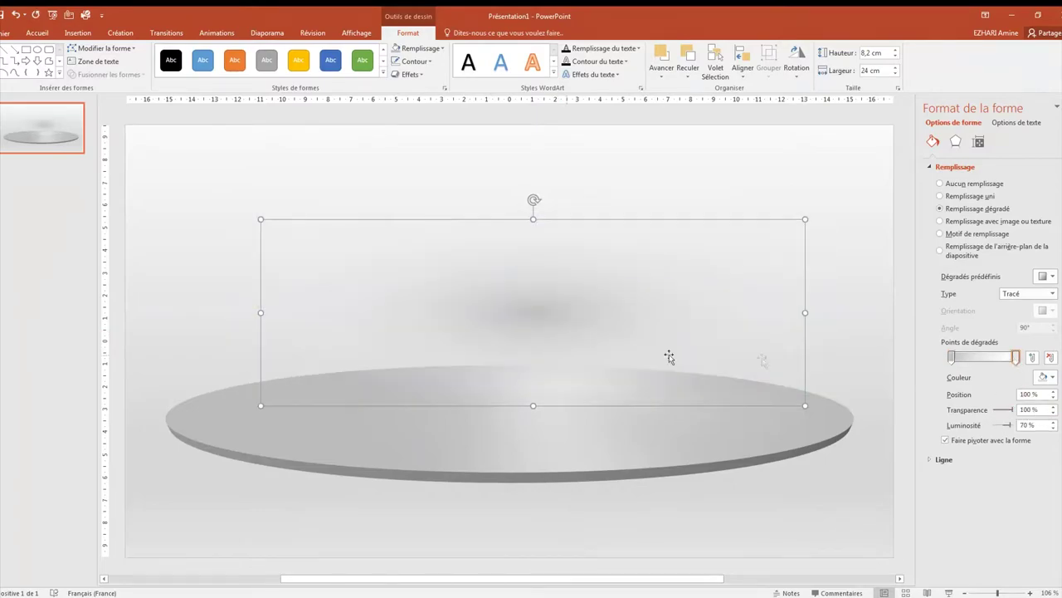
left_click(513, 459)
left_click_drag(514, 459, 503, 478)
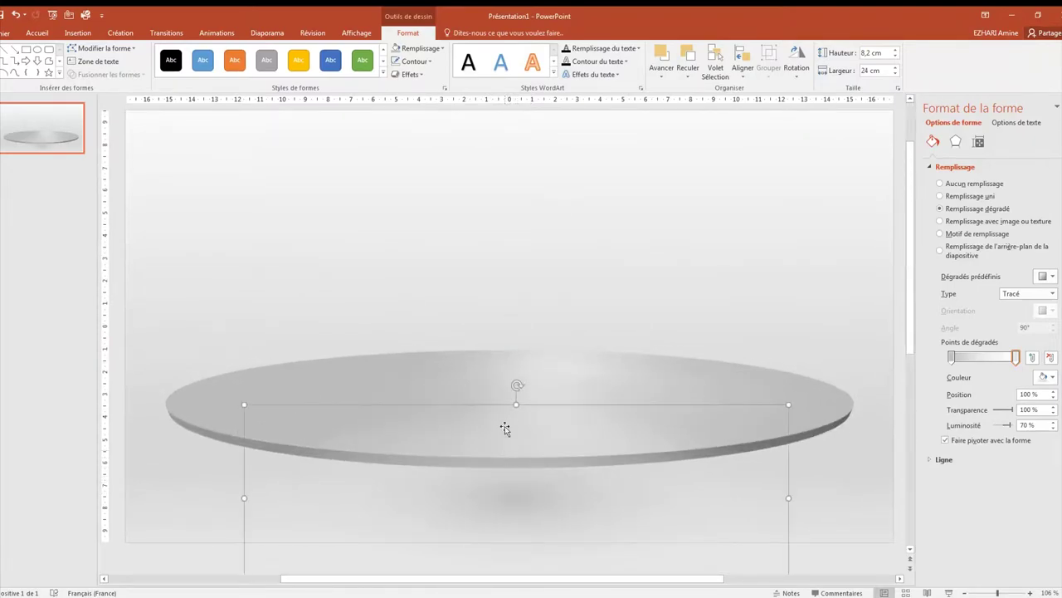
Step: Resize the shadow to 4,78 cm by 35,38 cm and centre it beneath the disc
left_click_drag(517, 403, 516, 482)
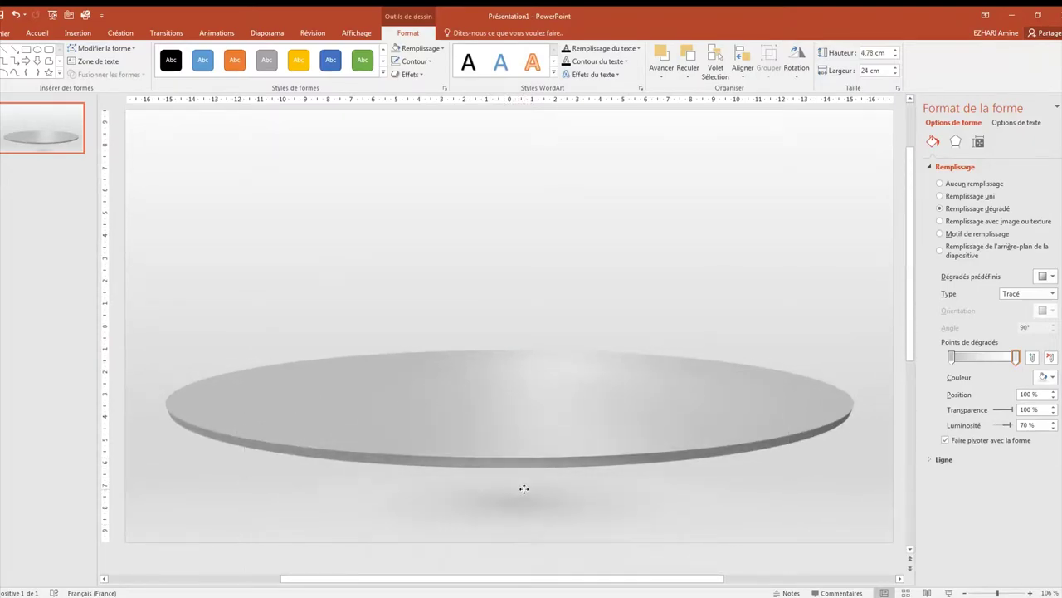
left_click_drag(788, 509, 878, 509)
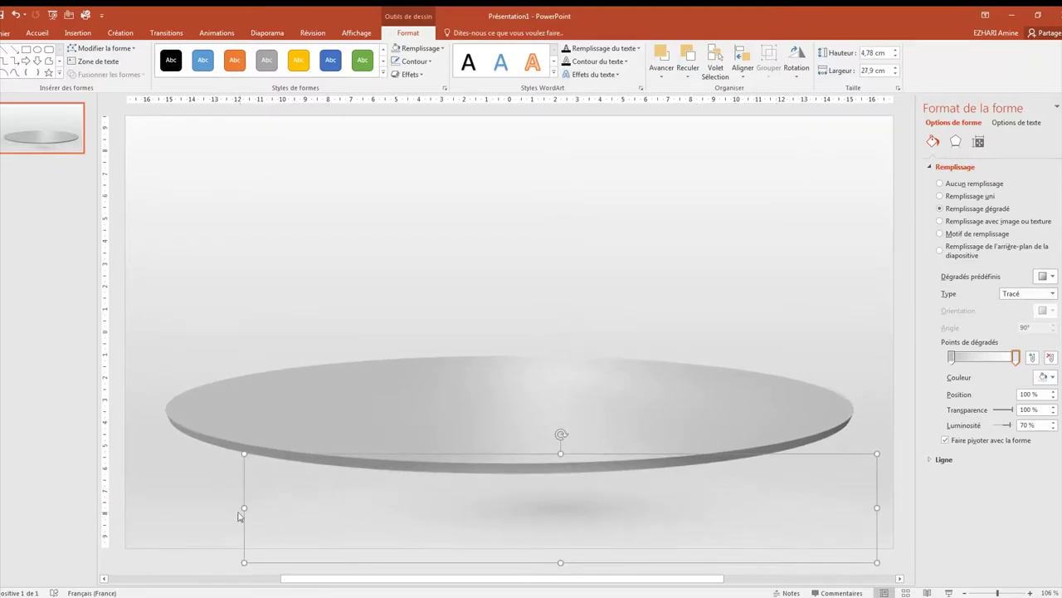
left_click_drag(181, 504, 114, 499)
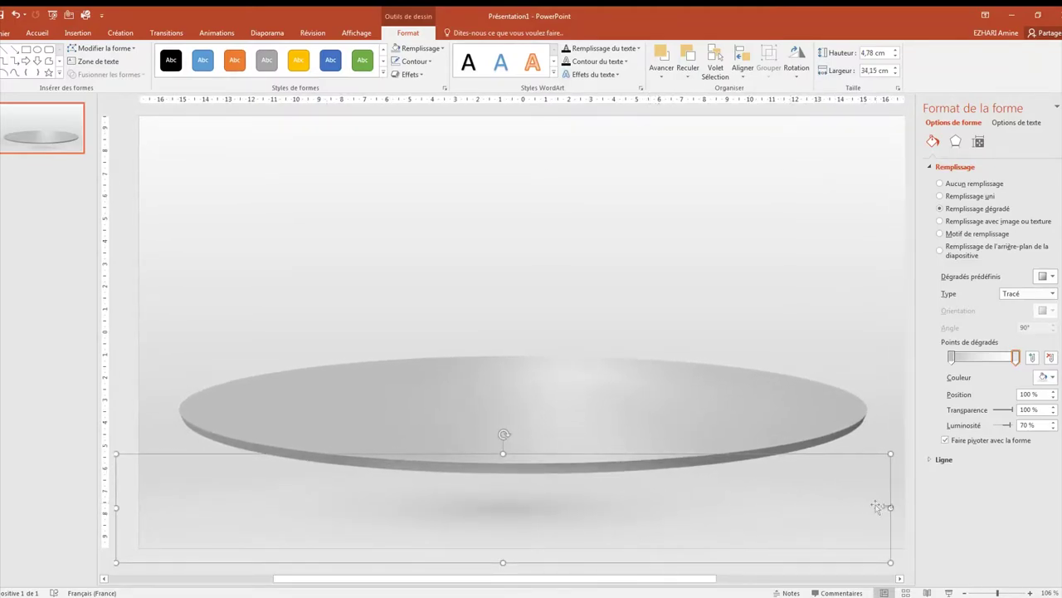
left_click_drag(908, 506, 912, 508)
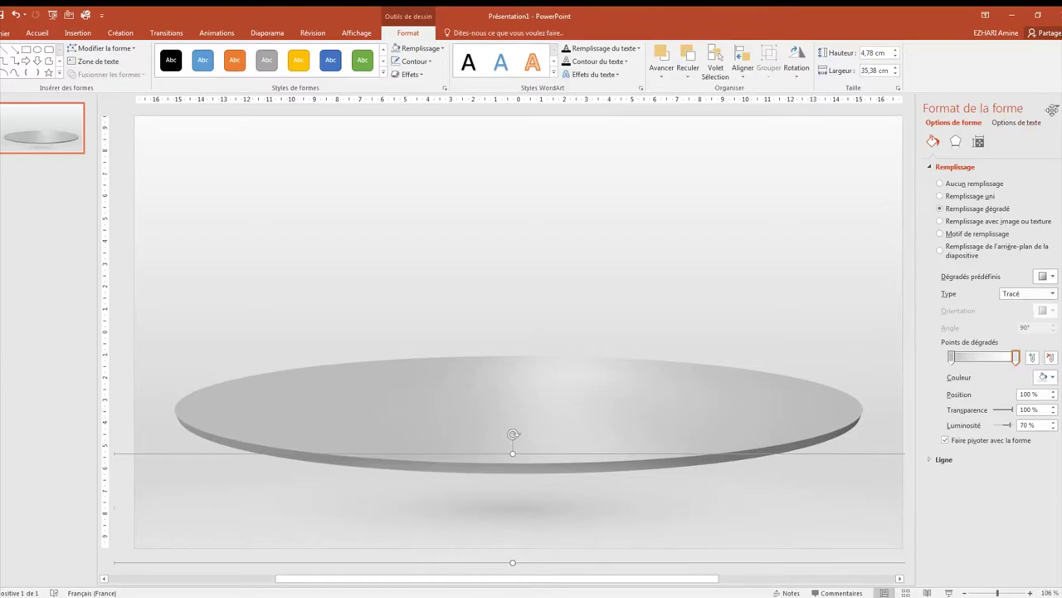
left_click_drag(647, 507, 654, 506)
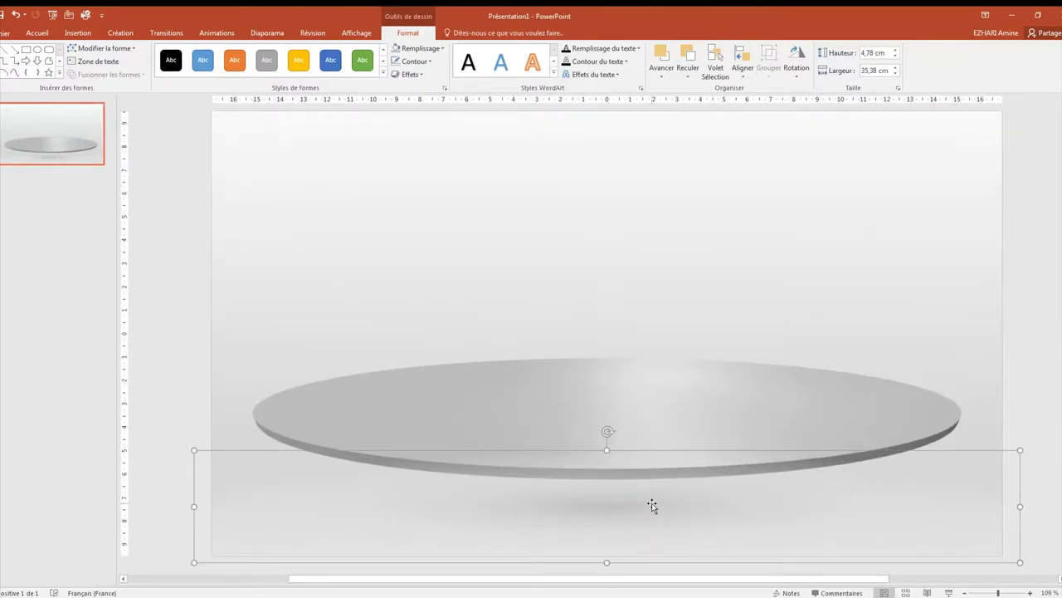
Step: Send the shadow to the back, behind the disc
right_click(653, 504)
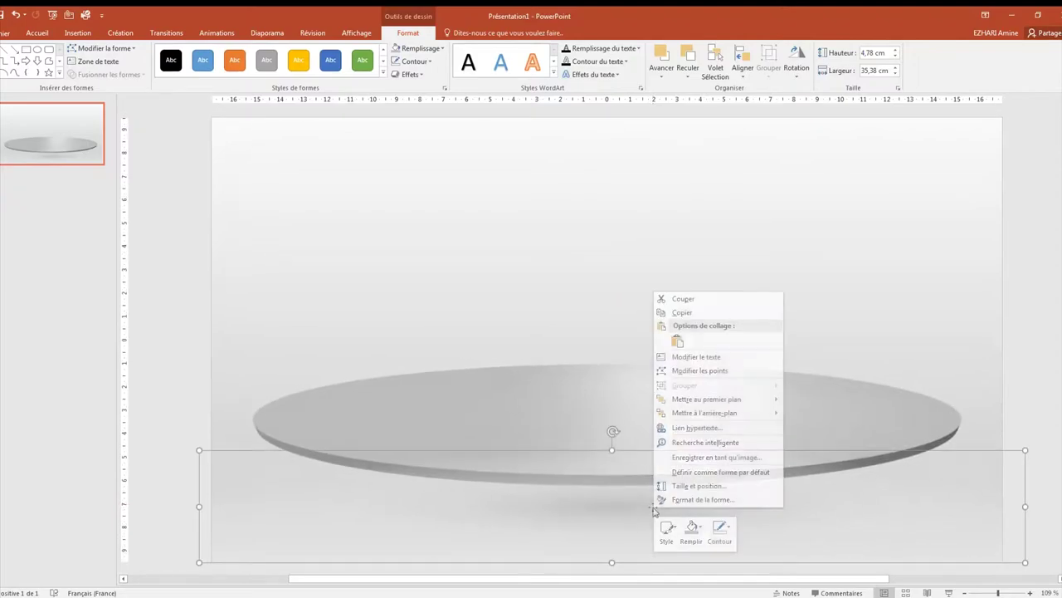
left_click(707, 414)
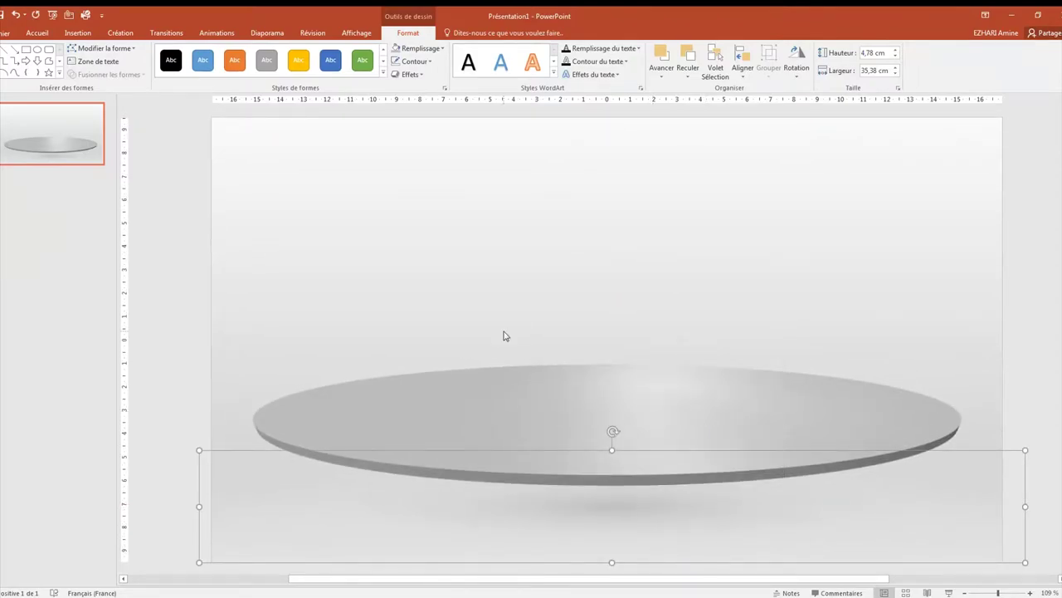
left_click(672, 331)
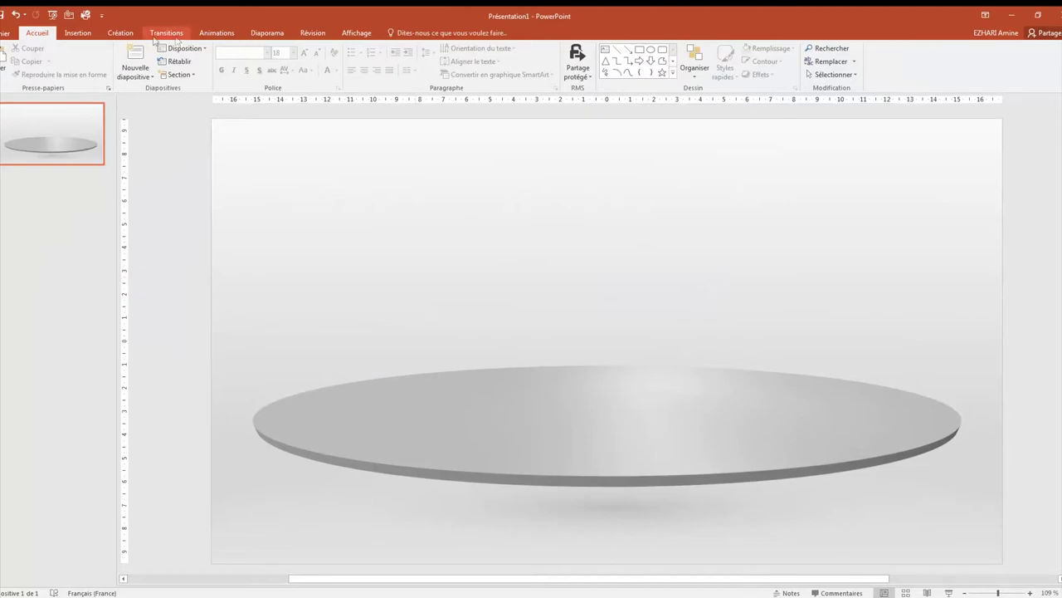
Step: Draw a rectangle above the centre of the disc
left_click(79, 39)
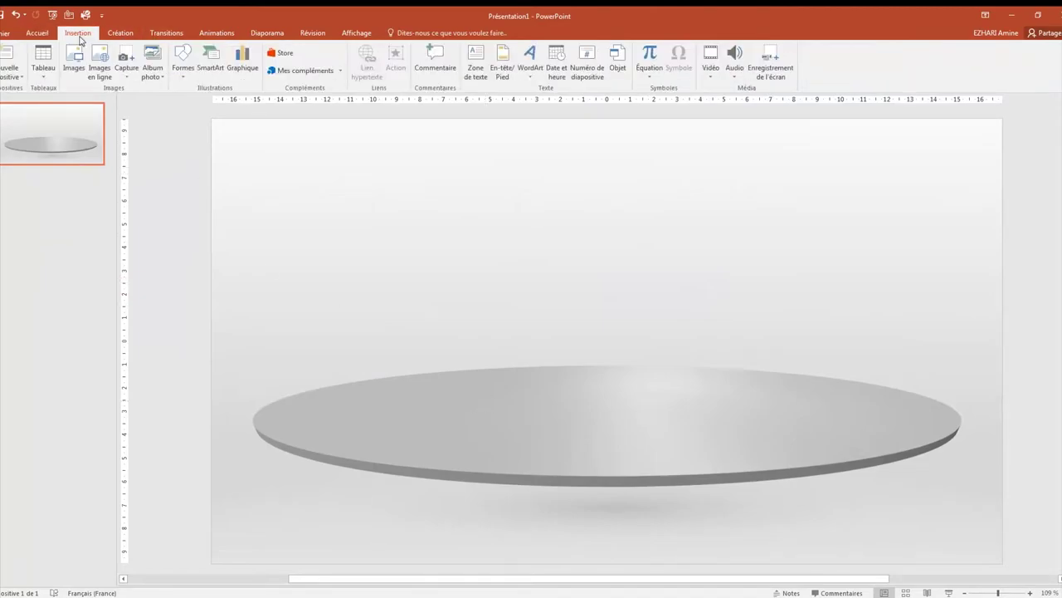
left_click(183, 71)
left_click(212, 101)
left_click_drag(499, 202, 692, 402)
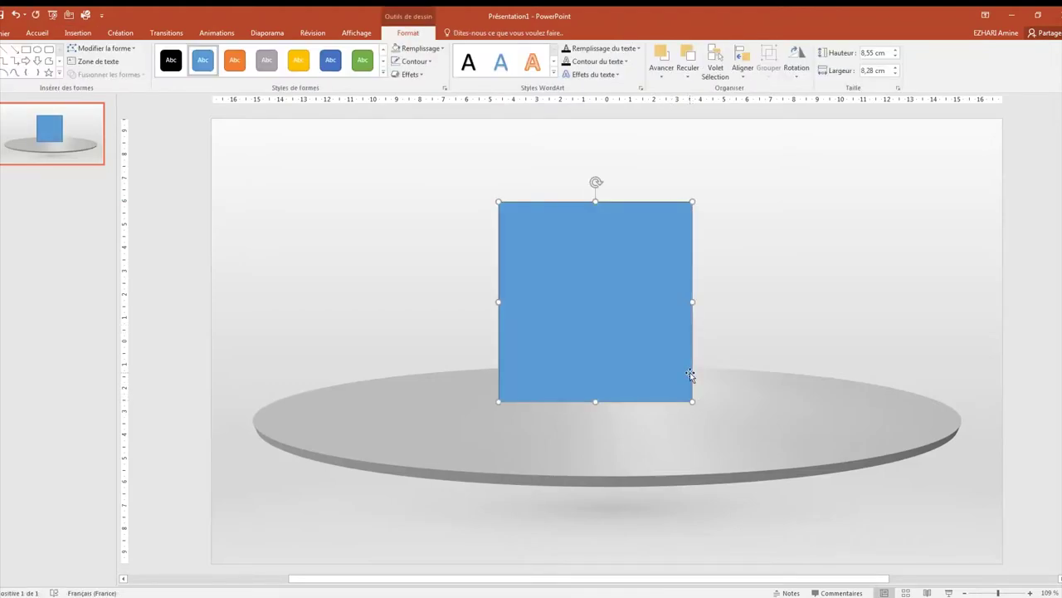
Step: Adjust the rectangle to about 8,5 cm wide and 9,14 cm tall
left_click_drag(692, 303, 686, 301)
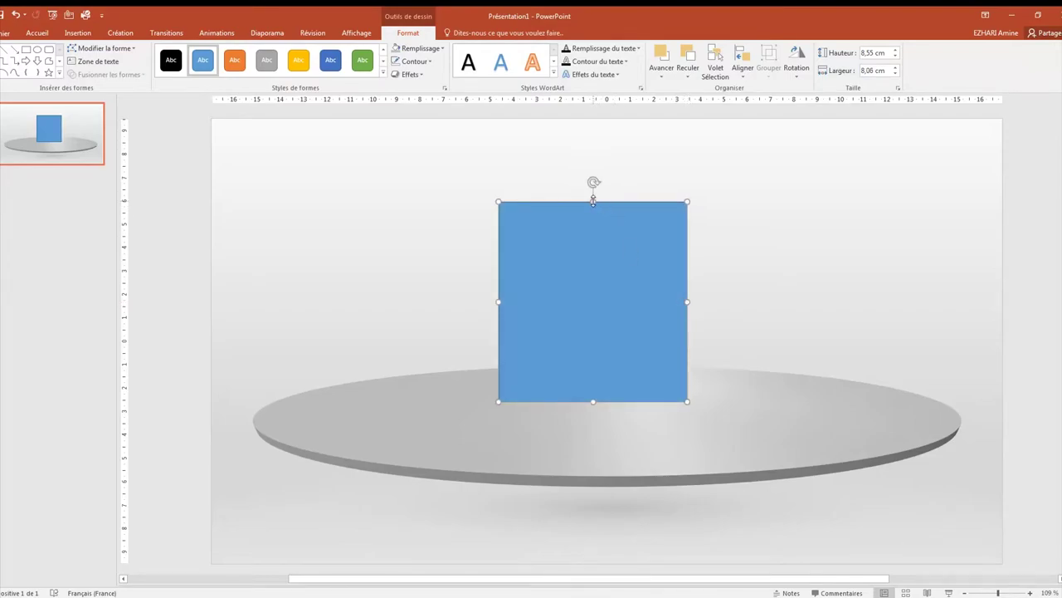
left_click_drag(605, 286, 610, 296)
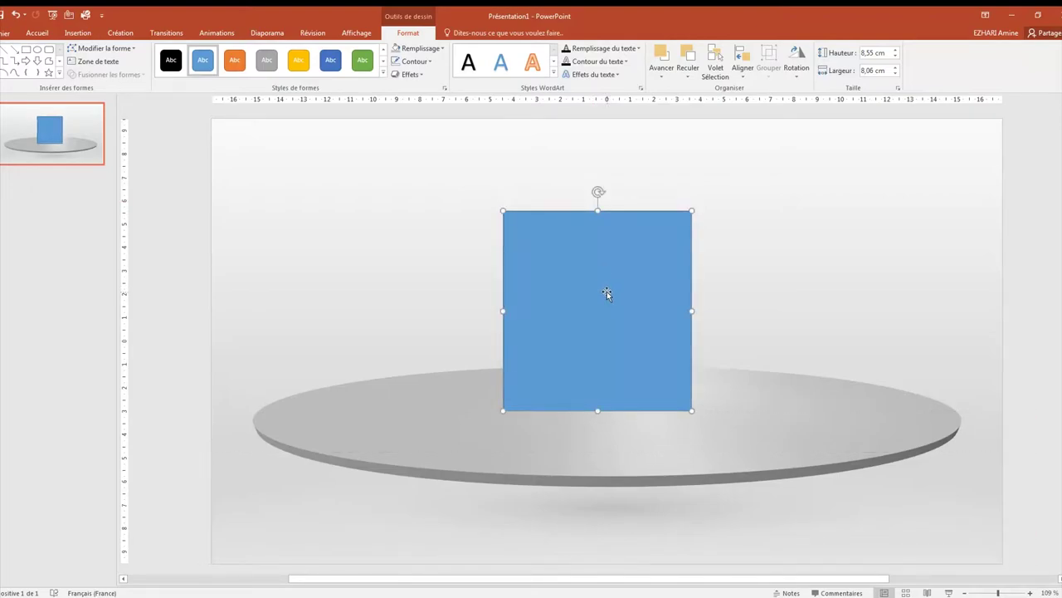
mouse_move(693, 310)
left_mouse_down()
mouse_move(730, 315)
mouse_move(670, 312)
left_mouse_up()
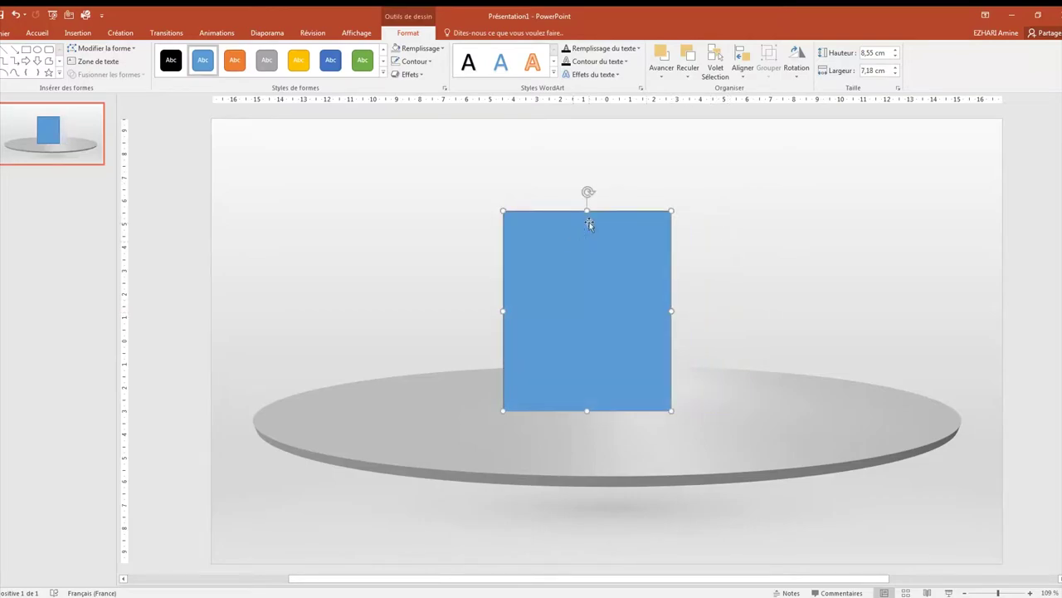
left_click_drag(587, 211, 590, 196)
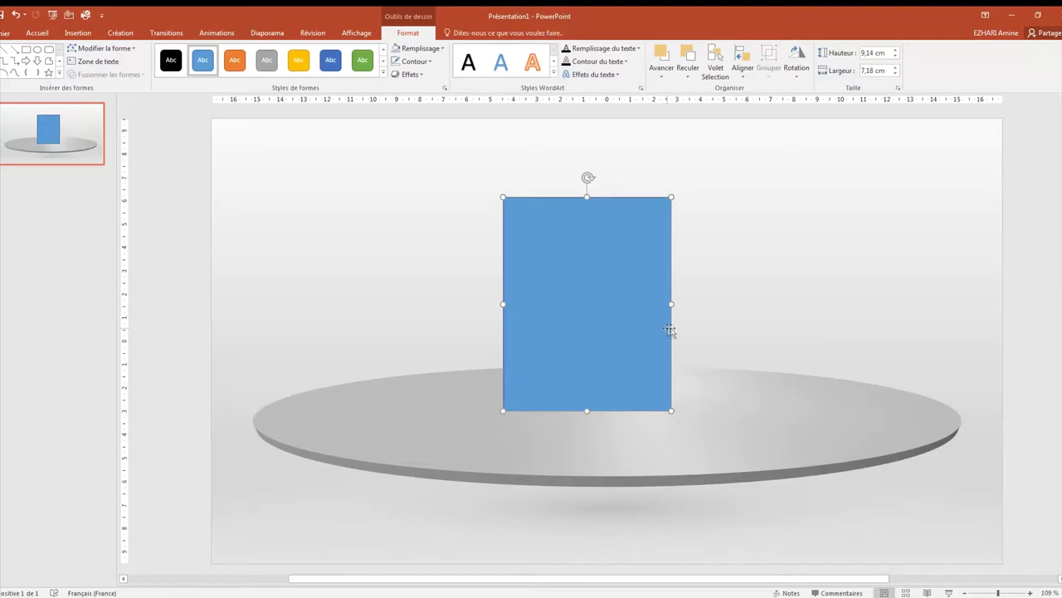
mouse_move(671, 304)
left_mouse_down()
mouse_move(702, 303)
mouse_move(636, 313)
left_mouse_up()
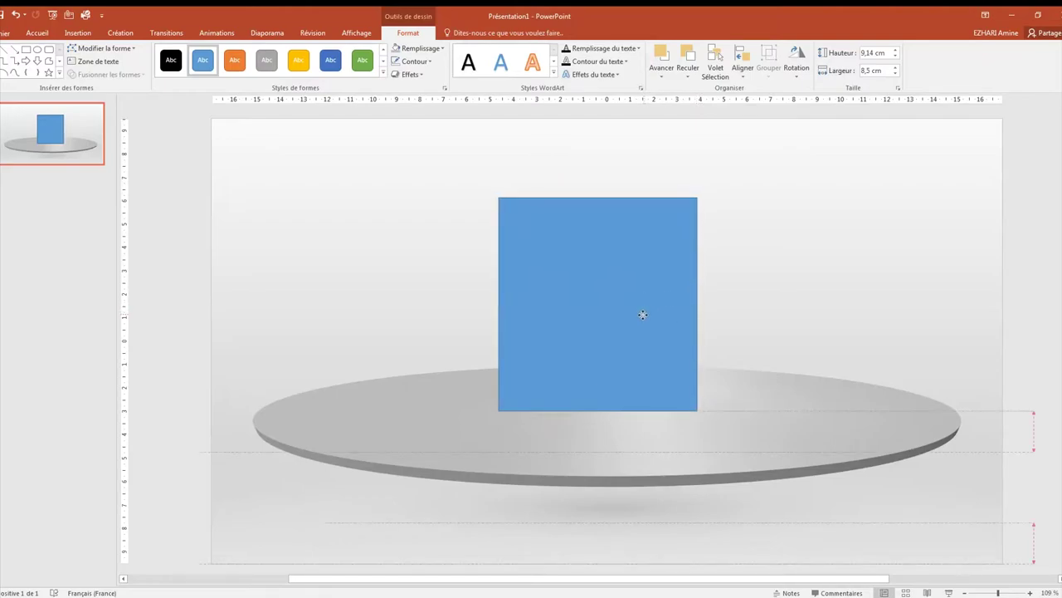
Step: Remove the rectangle's outline and fill it white
left_click(423, 62)
left_click(441, 169)
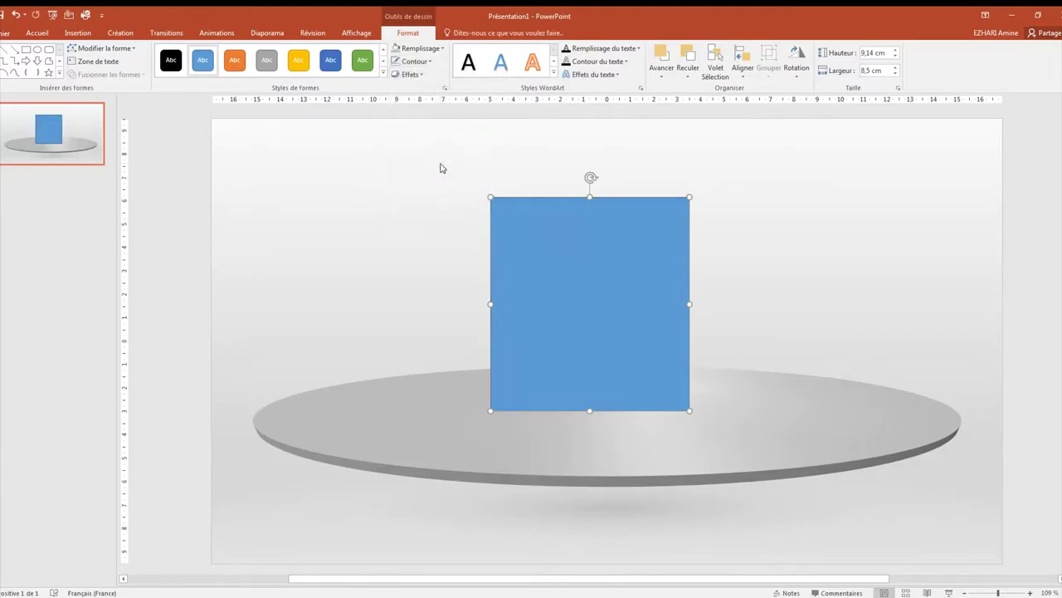
left_click(415, 48)
left_click(396, 75)
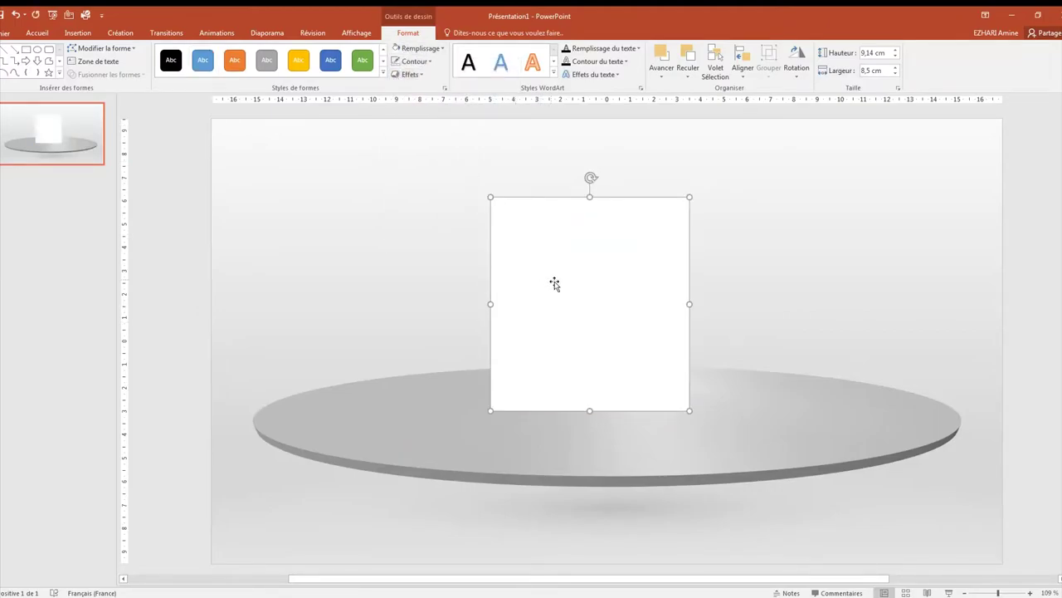
Step: Try a gradient fill on the rectangle, then undo it back to plain white
right_click(588, 306)
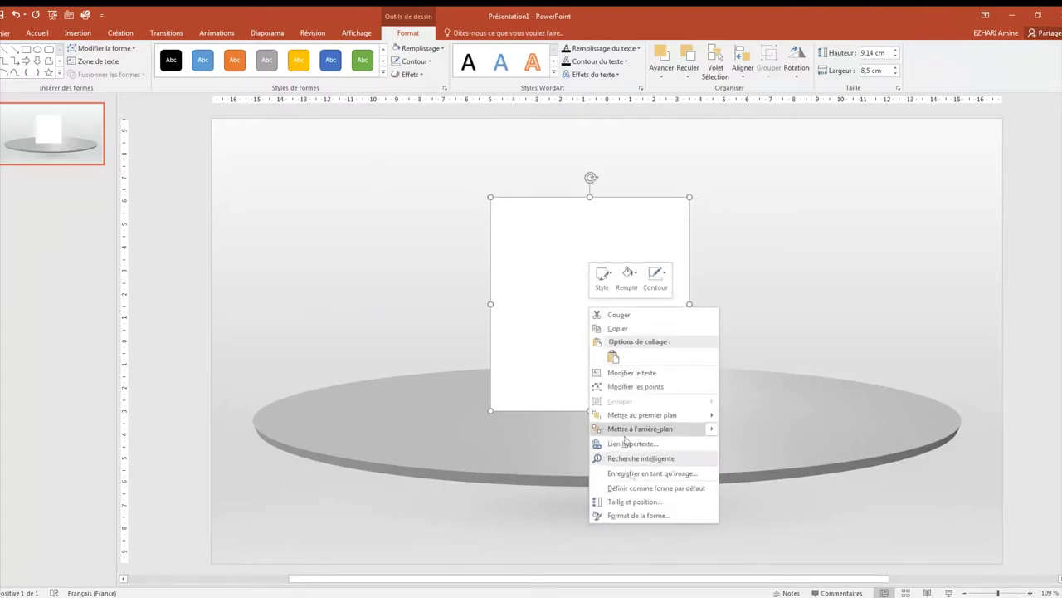
left_click(634, 516)
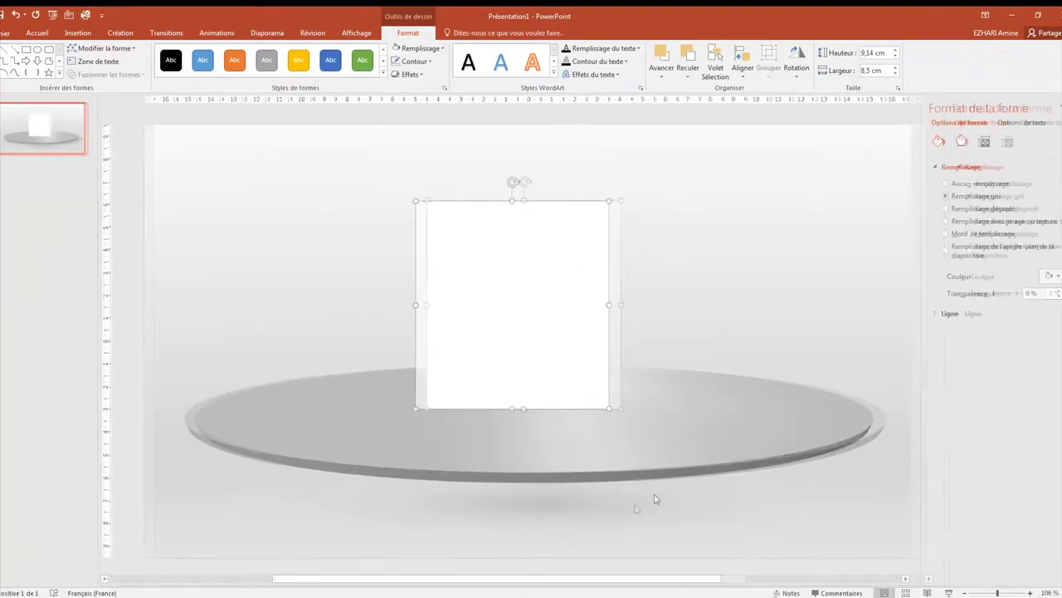
left_click(950, 210)
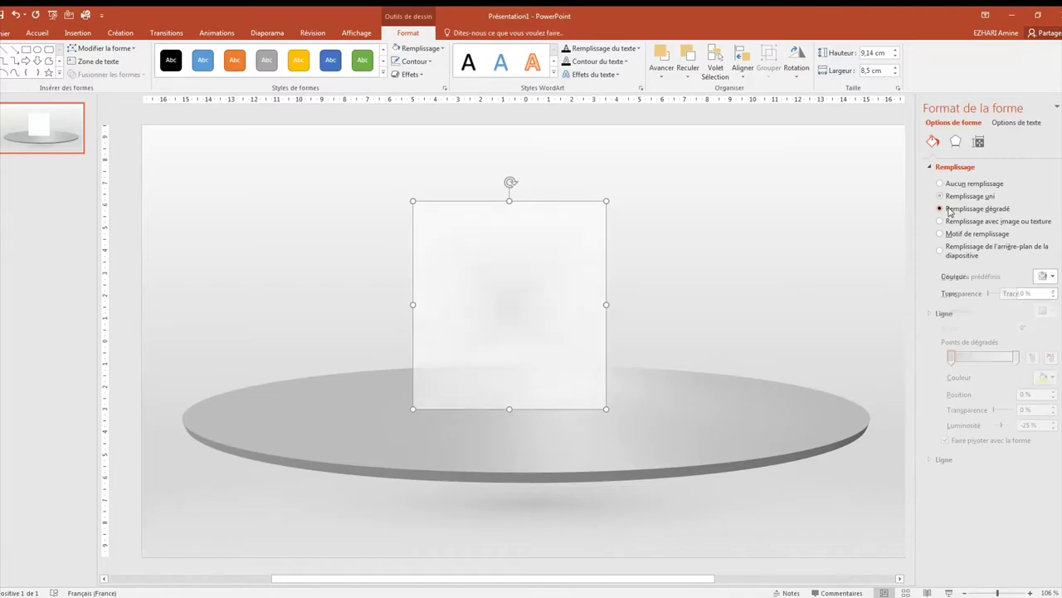
left_click_drag(953, 357, 963, 357)
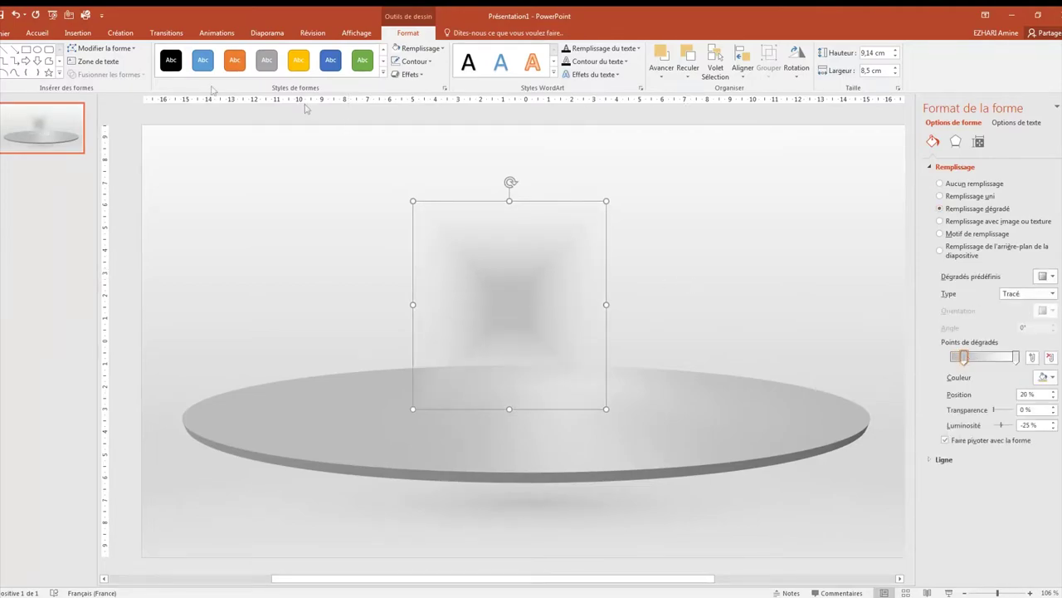
left_click(16, 14)
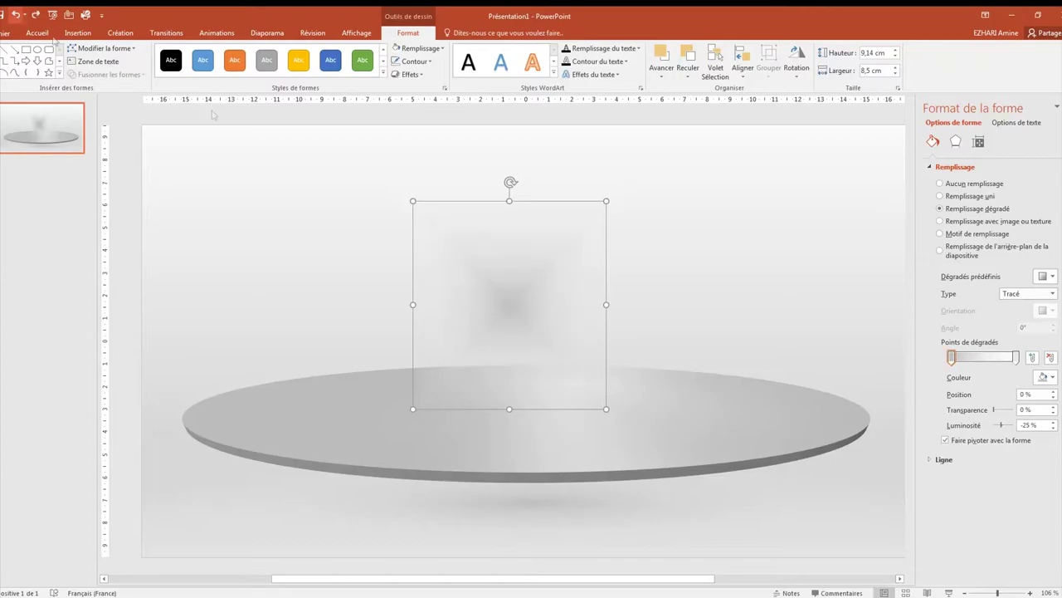
left_click(16, 14)
Step: Make the slide background a radial gradient, with stops moved to 10% and 90%
left_click(749, 239)
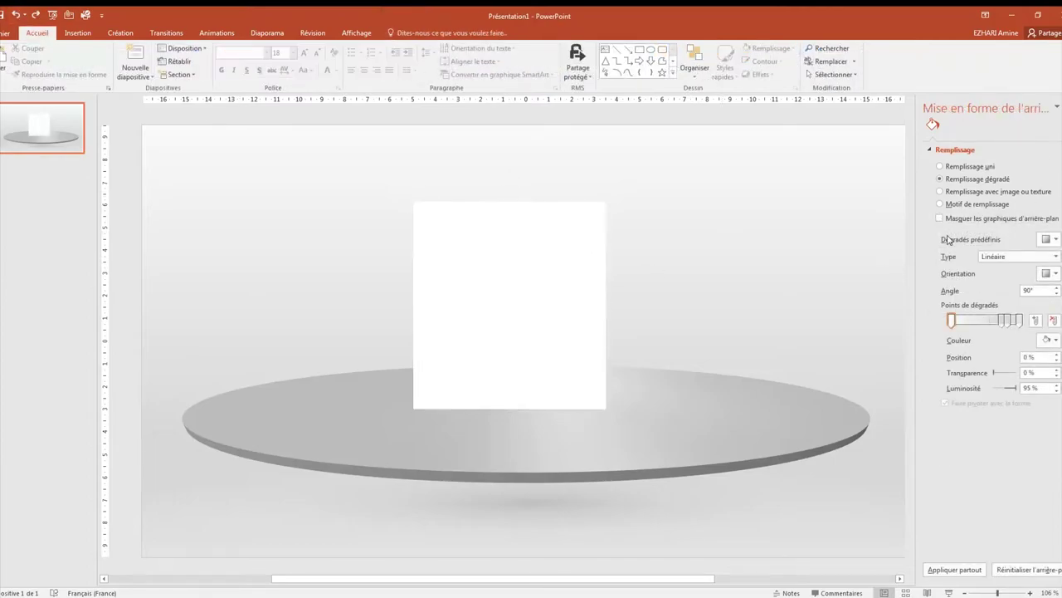
left_click_drag(952, 320, 962, 322)
left_click_drag(963, 322, 959, 322)
key("alt+Tab")
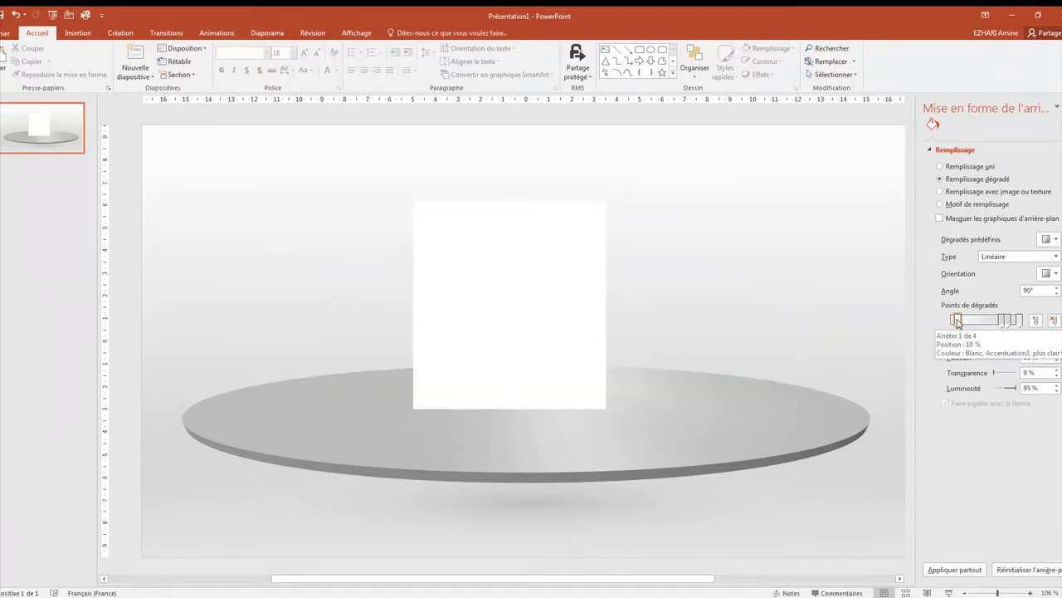
left_click(1012, 258)
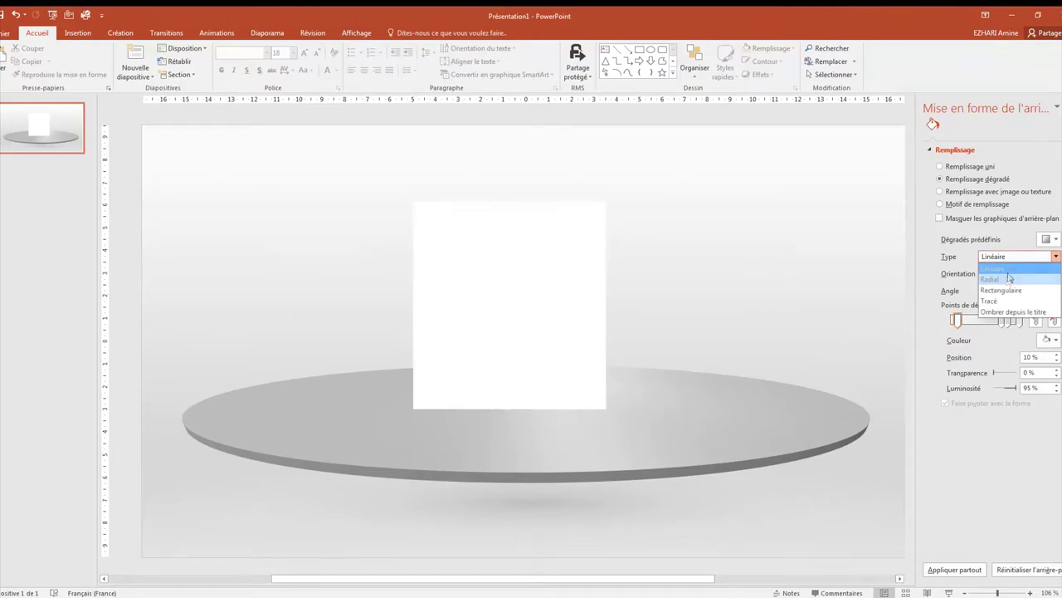
left_click(990, 279)
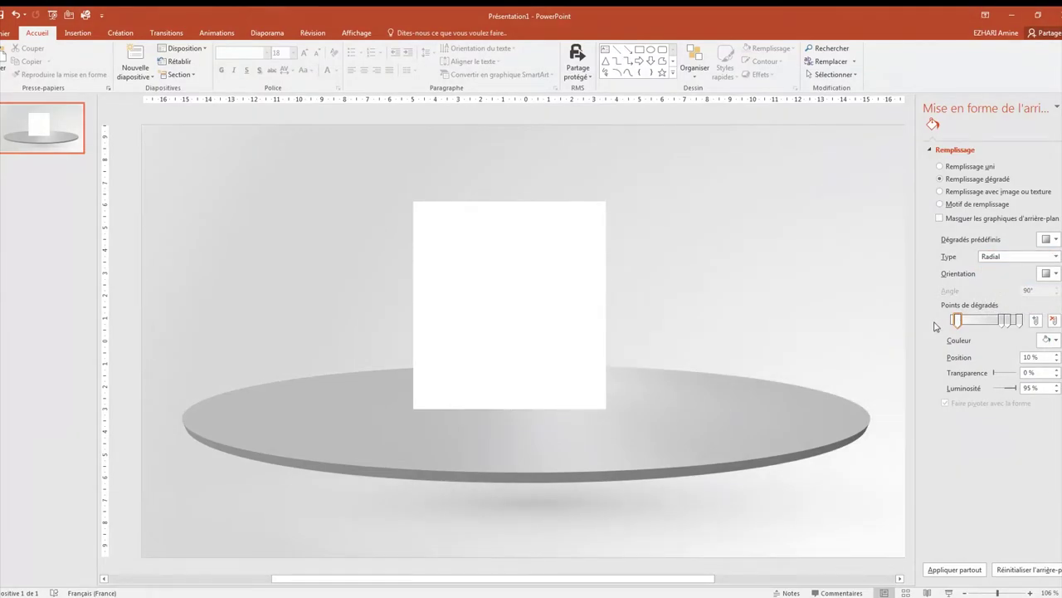
left_click_drag(1008, 320, 995, 320)
left_click_drag(996, 321, 1014, 321)
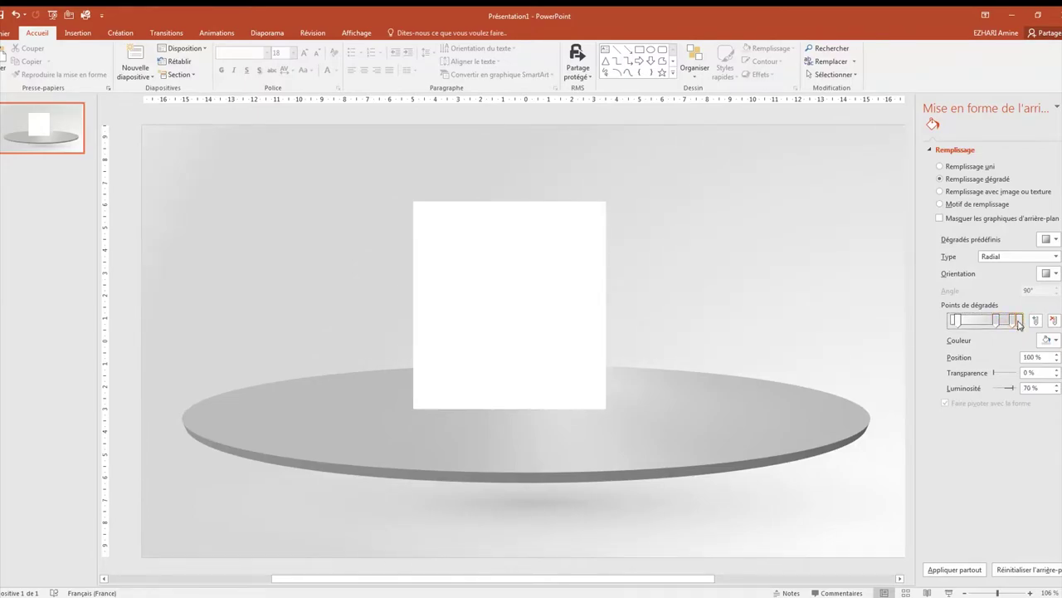
Step: Colour the outer gradient stop a darker grey and add a new grey stop
left_click(1055, 339)
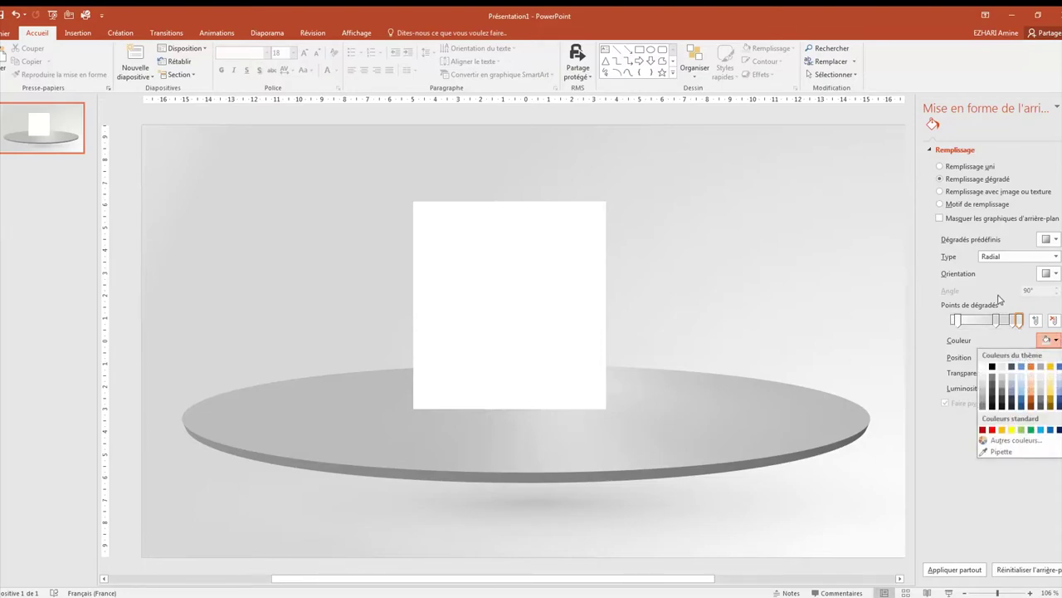
left_click(984, 402)
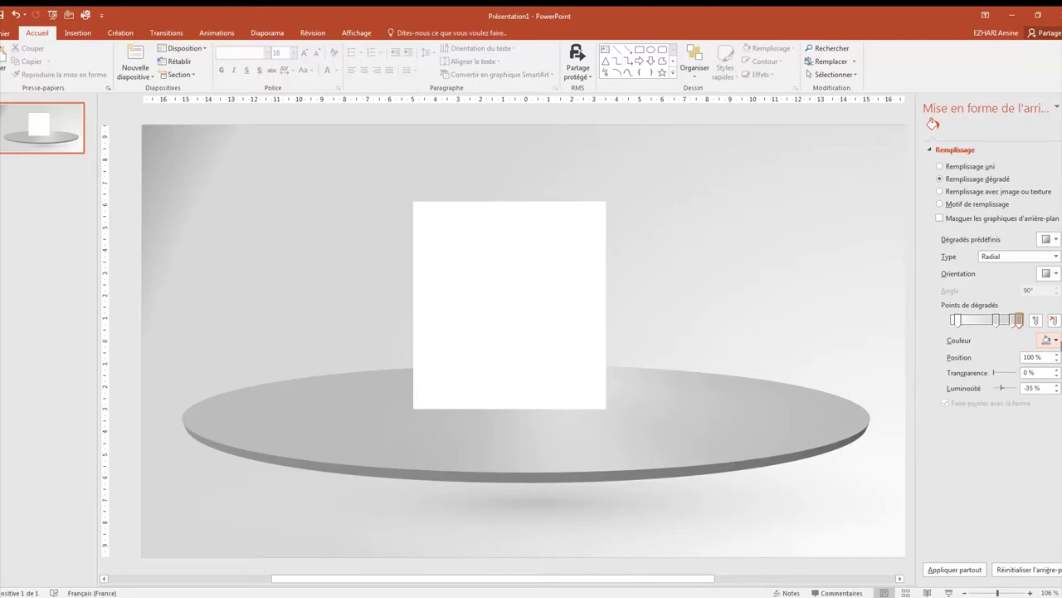
left_click(1056, 340)
left_click(987, 412)
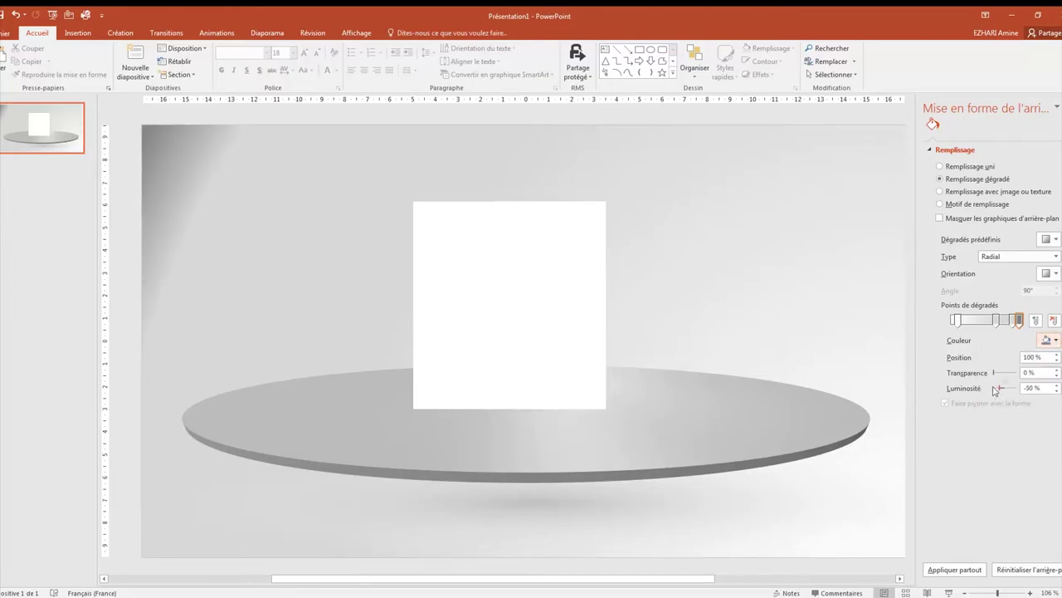
left_click(1012, 320)
left_click(1056, 339)
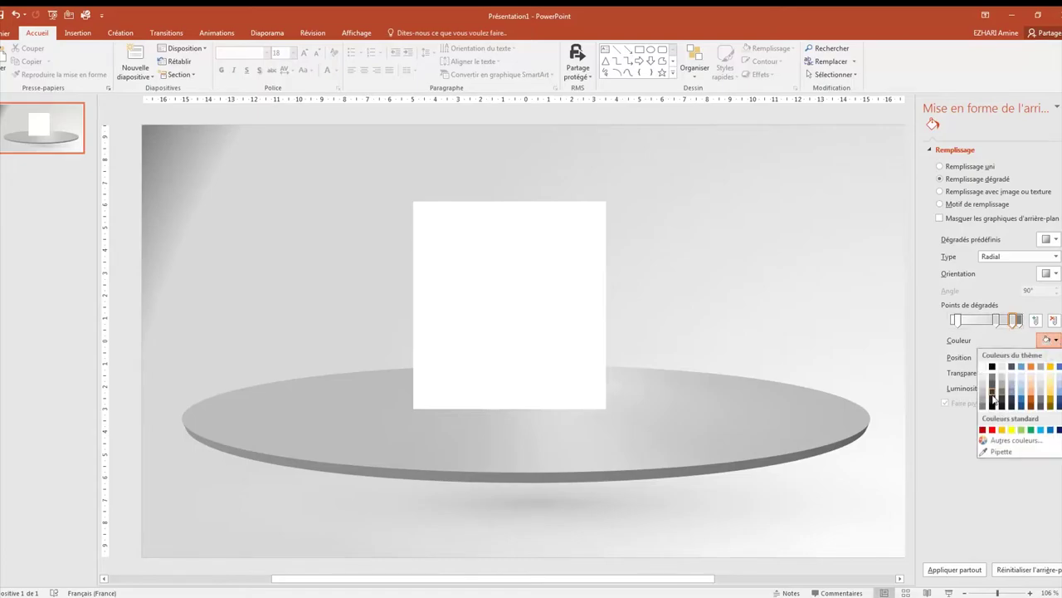
left_click(986, 400)
right_click(545, 310)
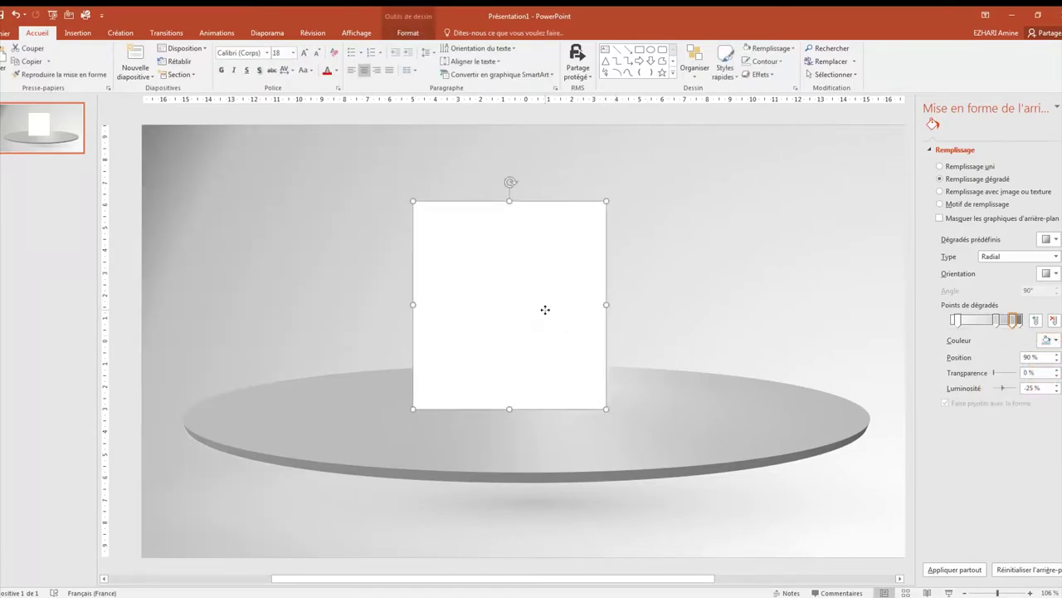
Step: Paste a copy of the white card over the original and shrink it into a top strip
left_click(572, 330)
right_click(575, 321)
left_click(593, 368)
left_click_drag(593, 368, 542, 341)
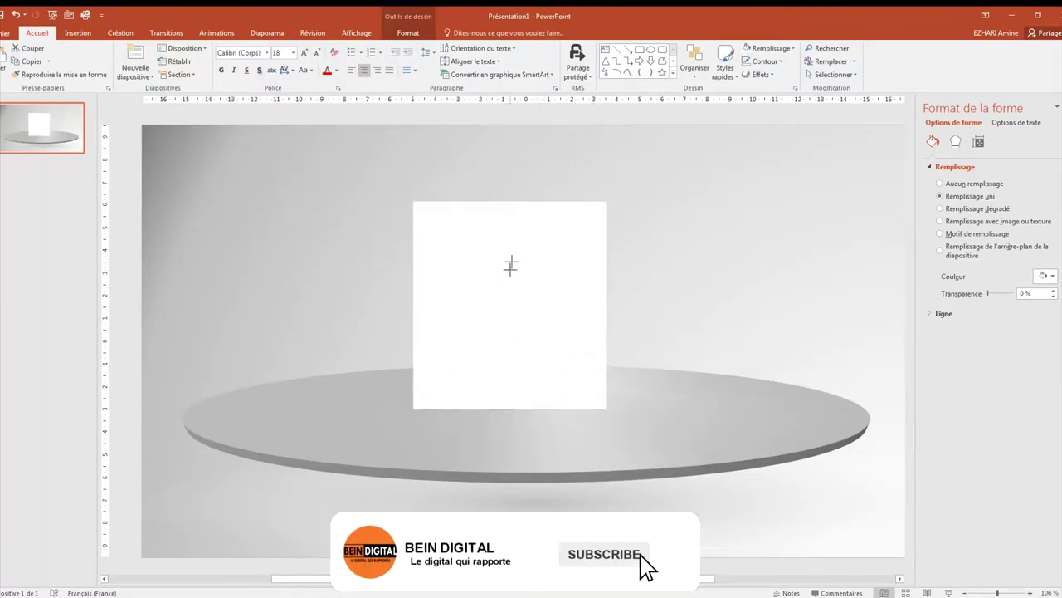
left_click_drag(509, 389, 512, 249)
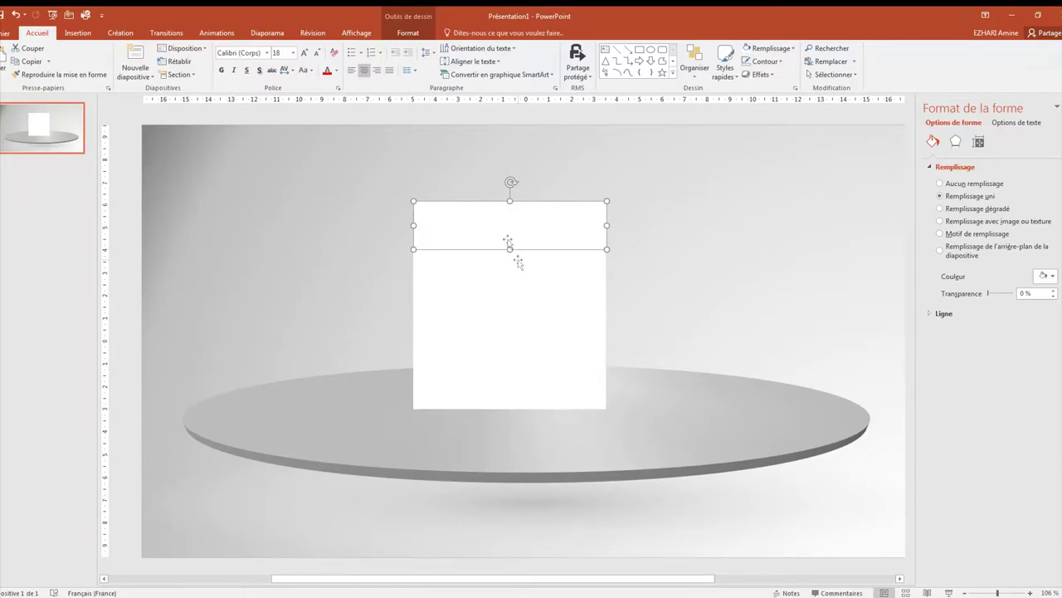
Step: Set the strip's height to 2,26 cm
left_click(408, 32)
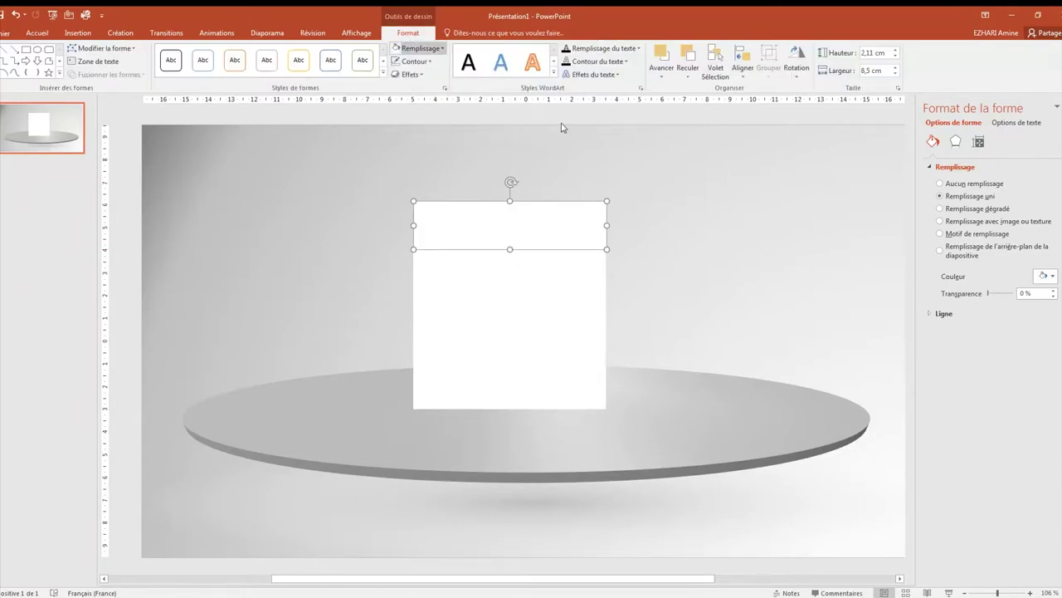
left_click(899, 51)
left_click(898, 52)
left_click(898, 52)
left_click(899, 52)
left_click(899, 52)
left_click(899, 51)
left_click(897, 58)
left_click(897, 58)
left_click(897, 58)
left_click(897, 58)
left_click(897, 58)
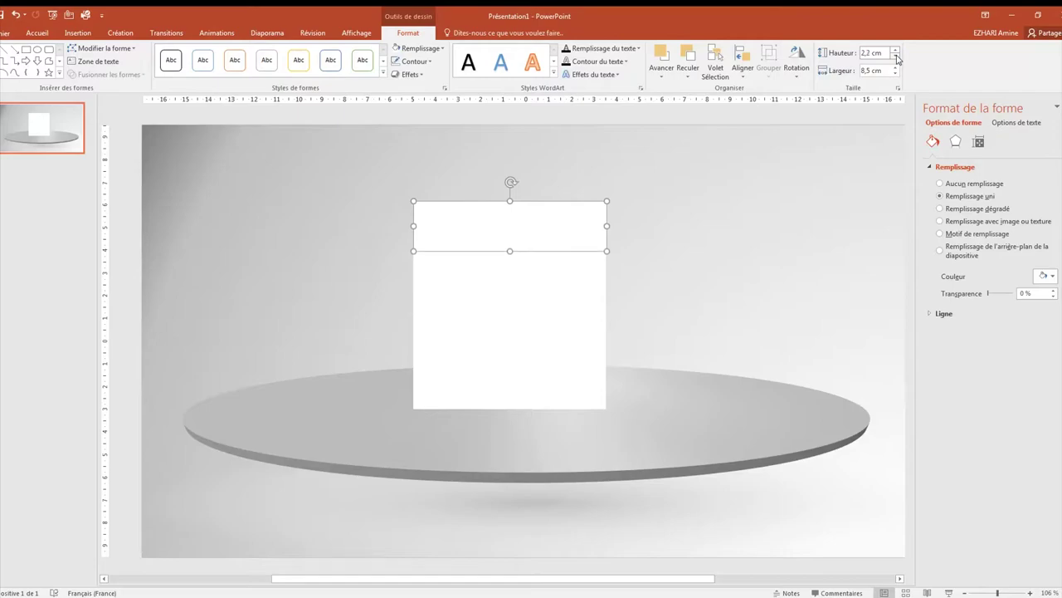
left_click(873, 55)
type("6")
key("Return")
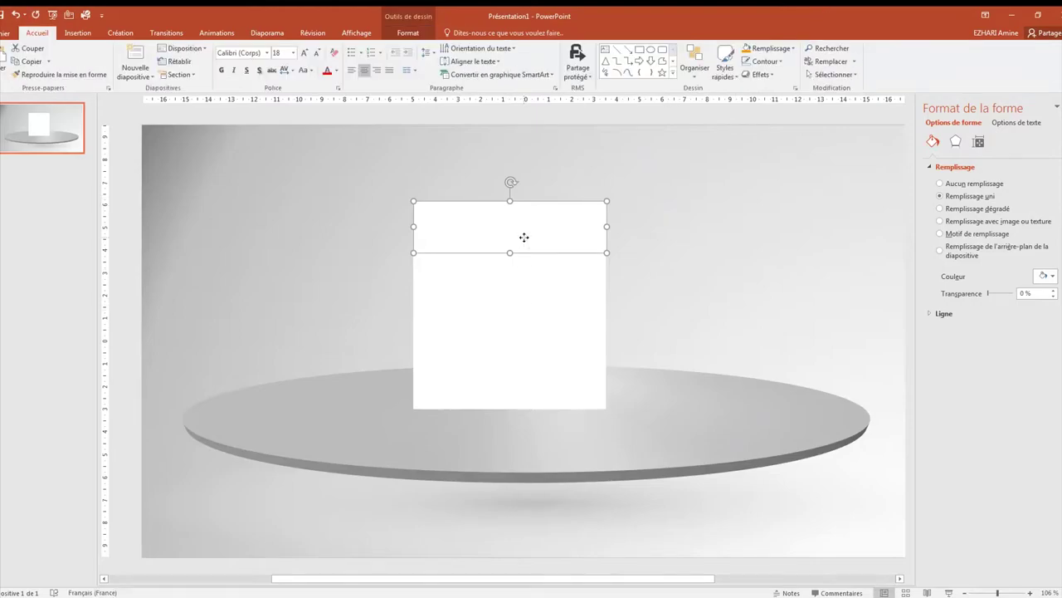
left_click(415, 38)
Step: Fill the strip magenta and remove the white card's outline
left_click(419, 48)
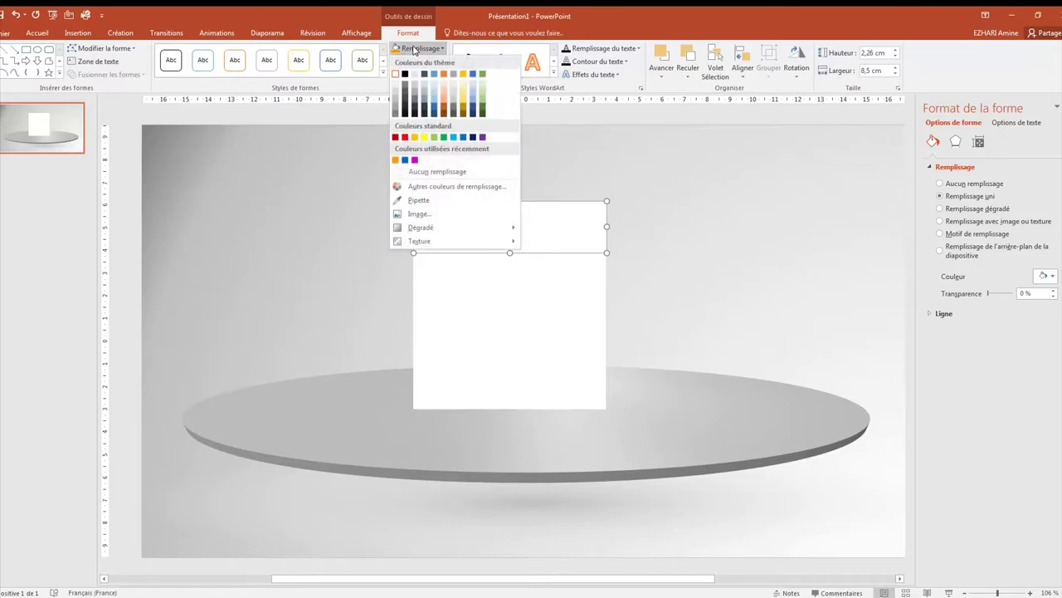
left_click(415, 166)
left_click(524, 292)
left_click(420, 49)
left_click(415, 61)
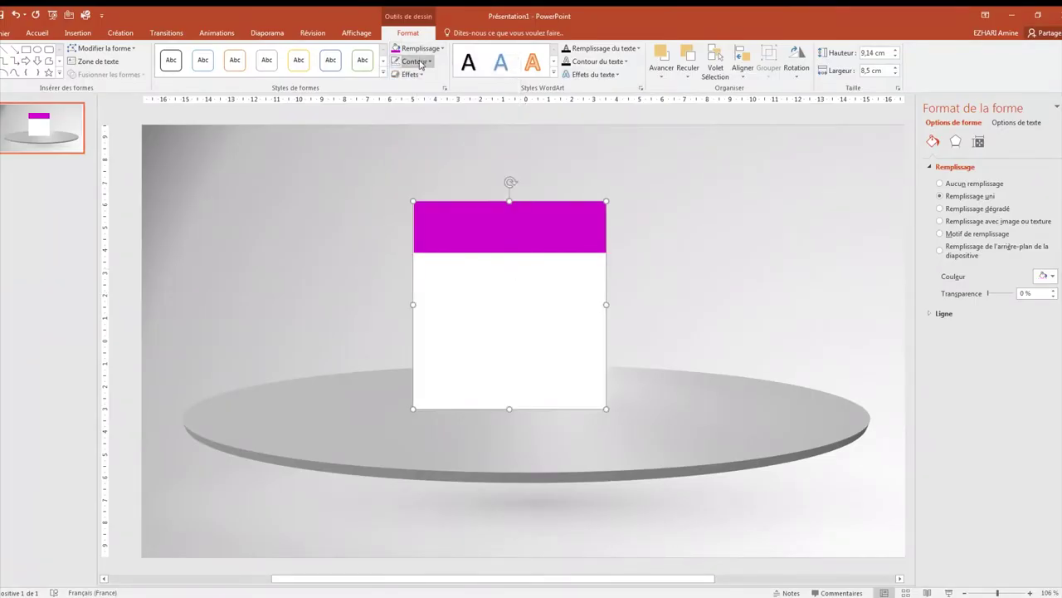
left_click(415, 62)
left_click(421, 185)
Step: Remove the magenta strip's outline and move it up onto the card's top edge
left_click(502, 236)
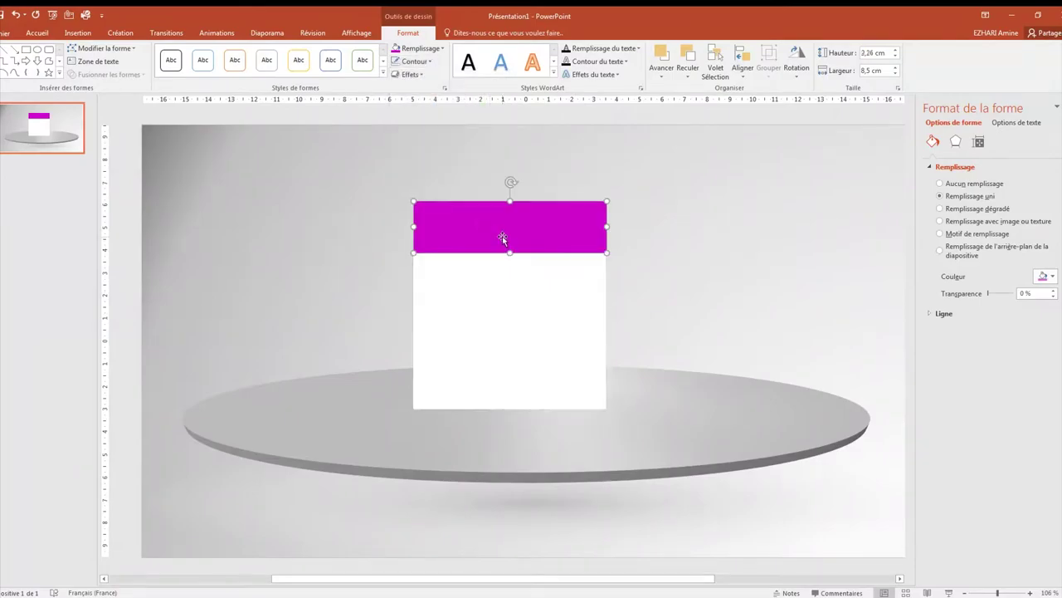
left_click(415, 62)
left_click(426, 186)
left_click_drag(505, 240, 504, 182)
left_click(492, 264)
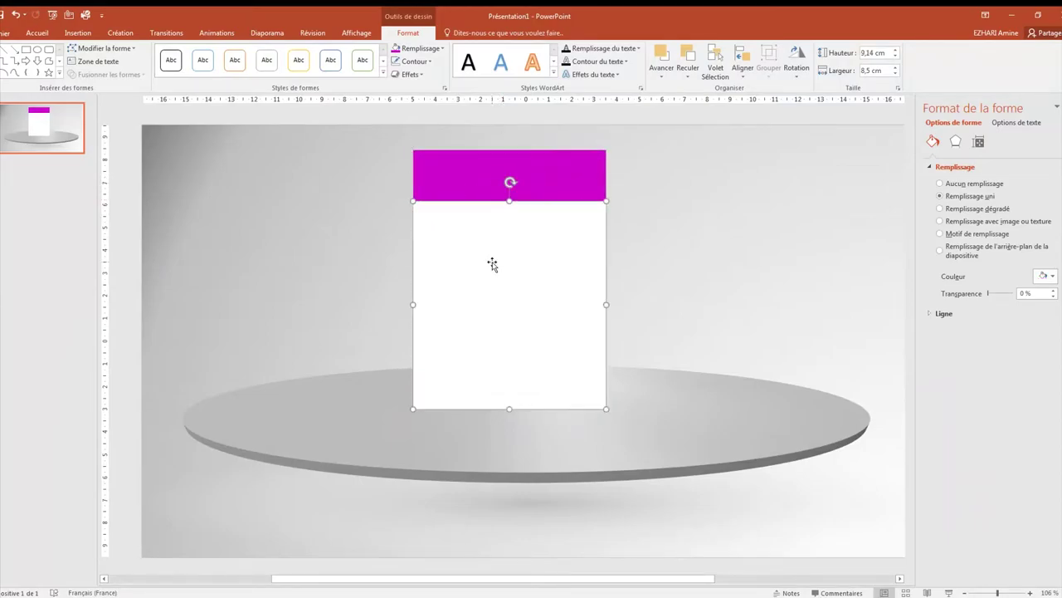
left_click(616, 263)
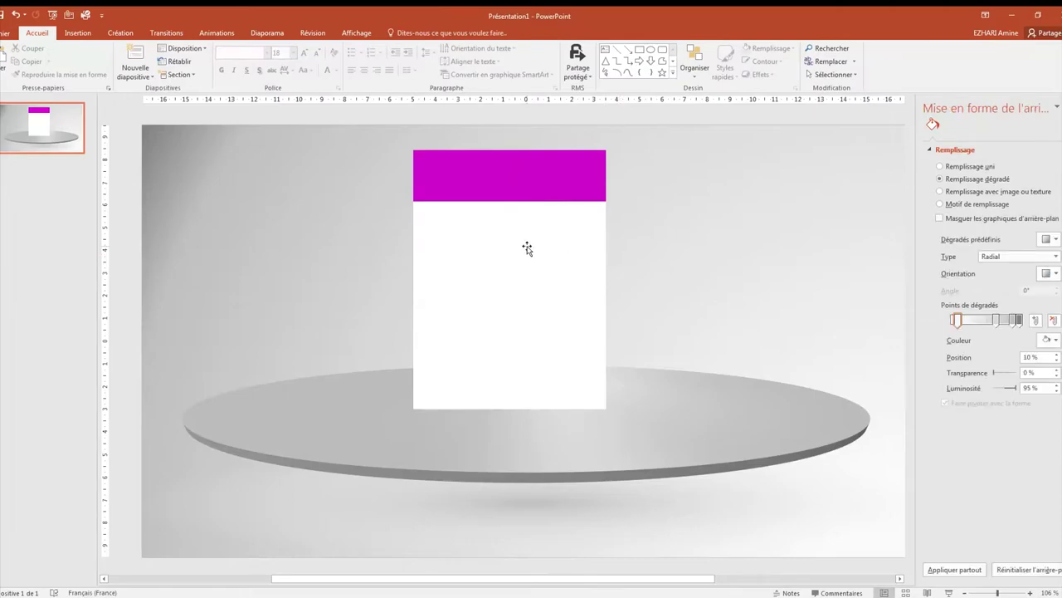
Step: Draw a small triangle and size it to 0,86 × 0,99 cm
left_click(78, 33)
left_click(182, 75)
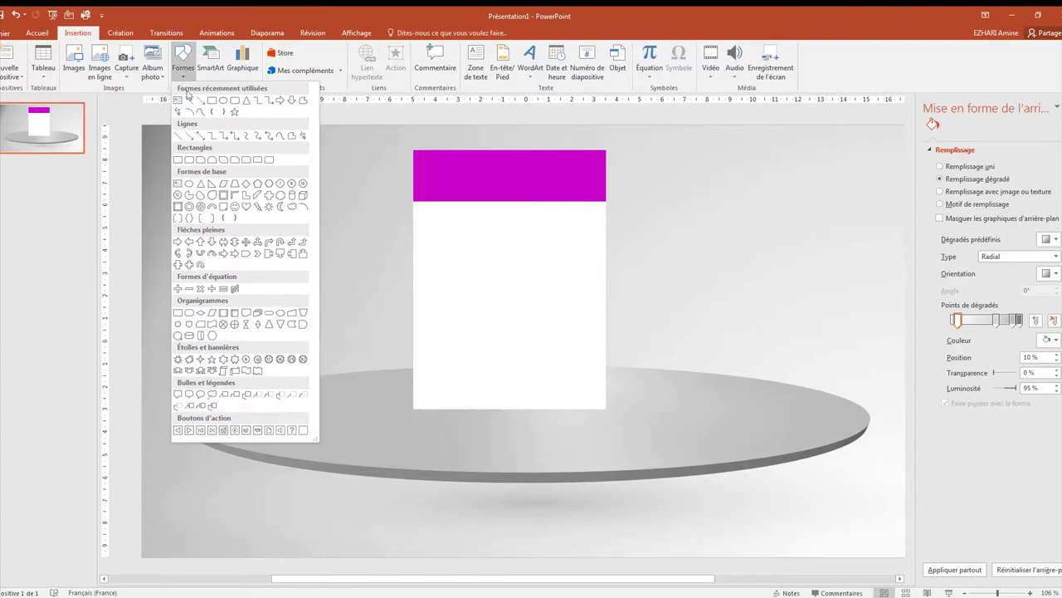
left_click(201, 183)
left_click_drag(501, 238, 527, 263)
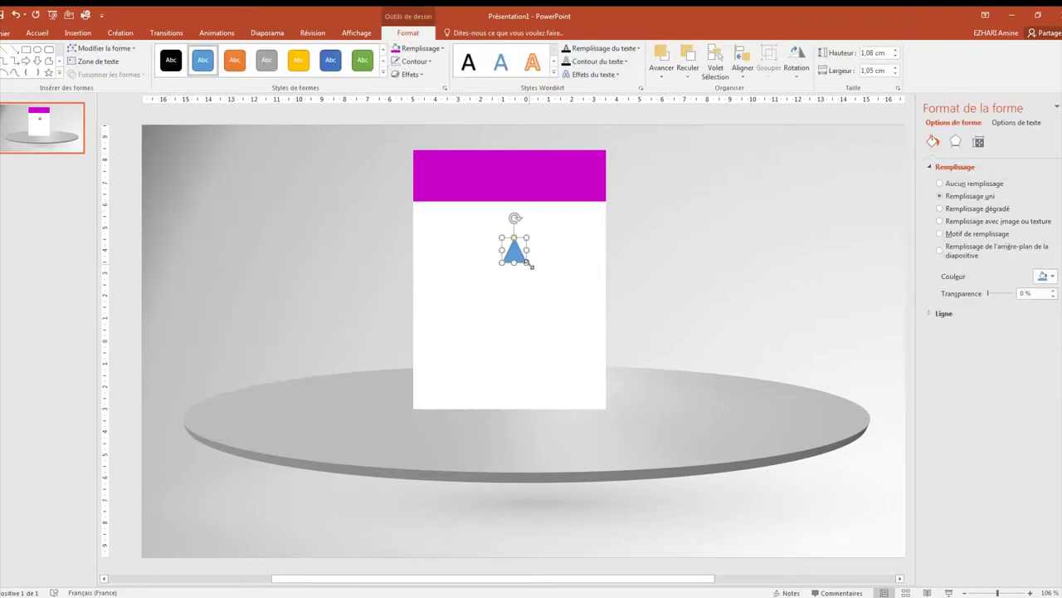
left_click_drag(527, 263, 522, 257)
left_click_drag(520, 257, 523, 259)
left_click(895, 50)
left_click(871, 53)
double_click(872, 71)
type("0,99")
key("Return")
Step: Give the triangle magenta fill and no outline, flip it downward, and place it under the band
left_click(414, 62)
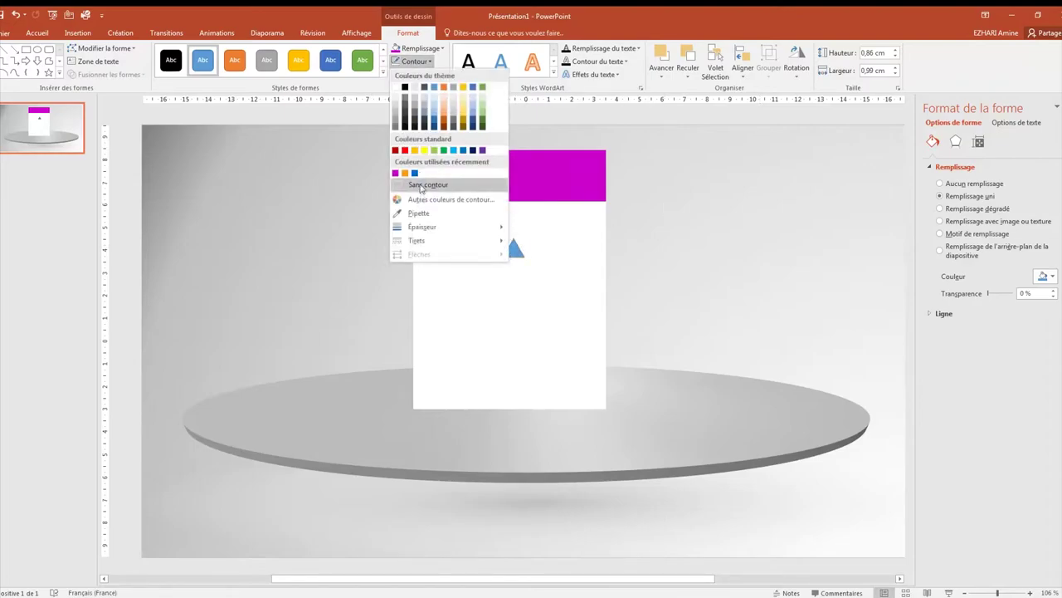
left_click(425, 184)
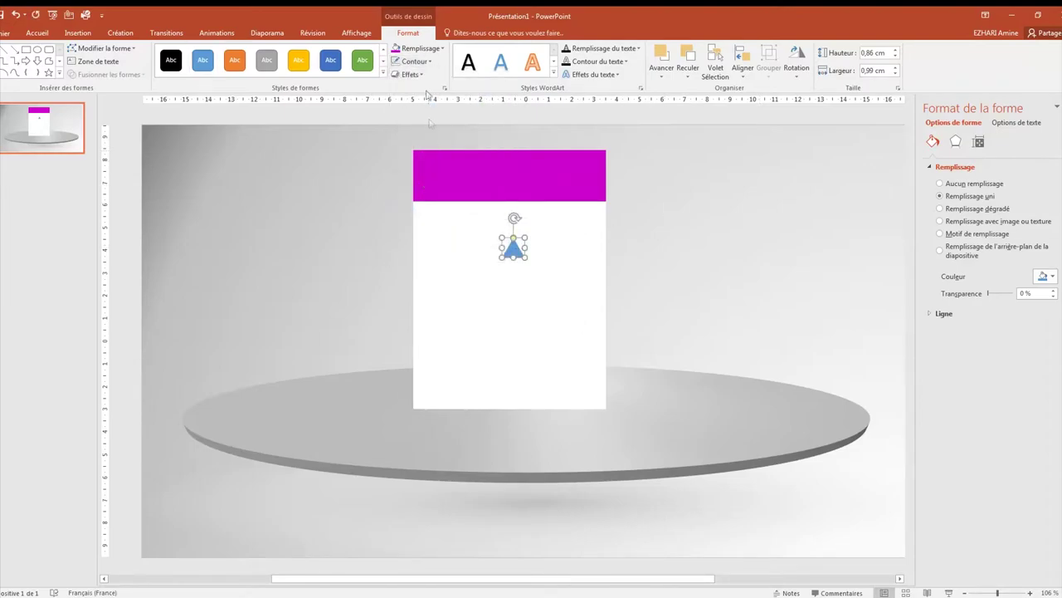
left_click(419, 48)
left_click(396, 164)
left_click(797, 66)
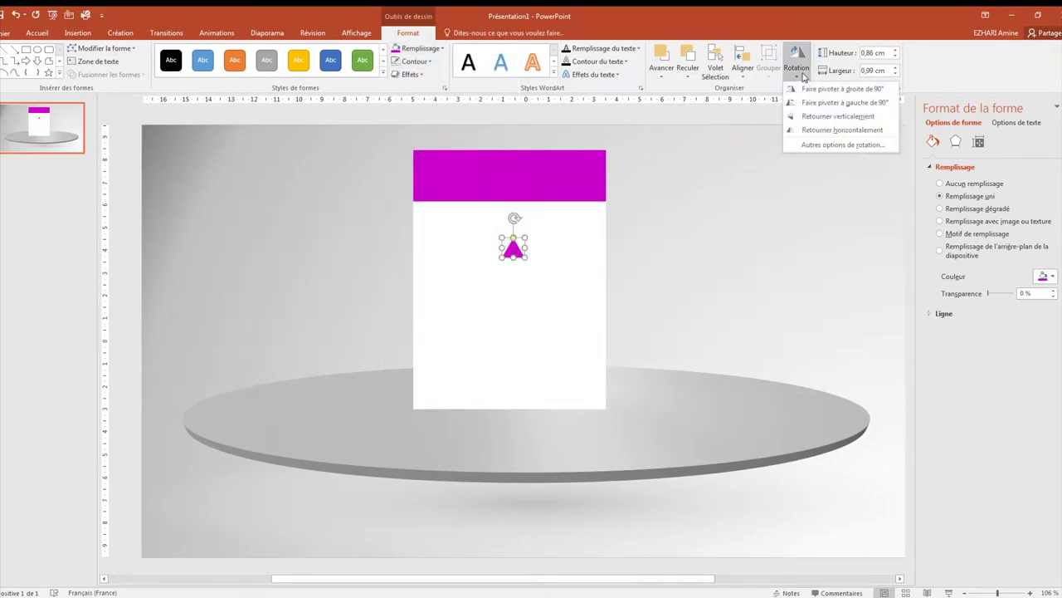
left_click(812, 106)
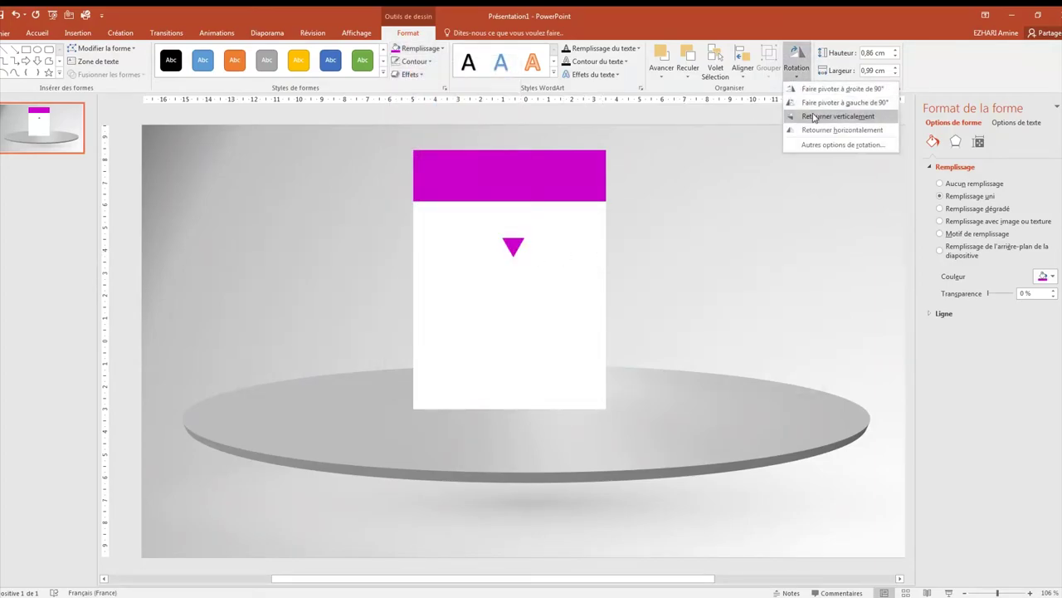
left_click_drag(509, 249, 508, 208)
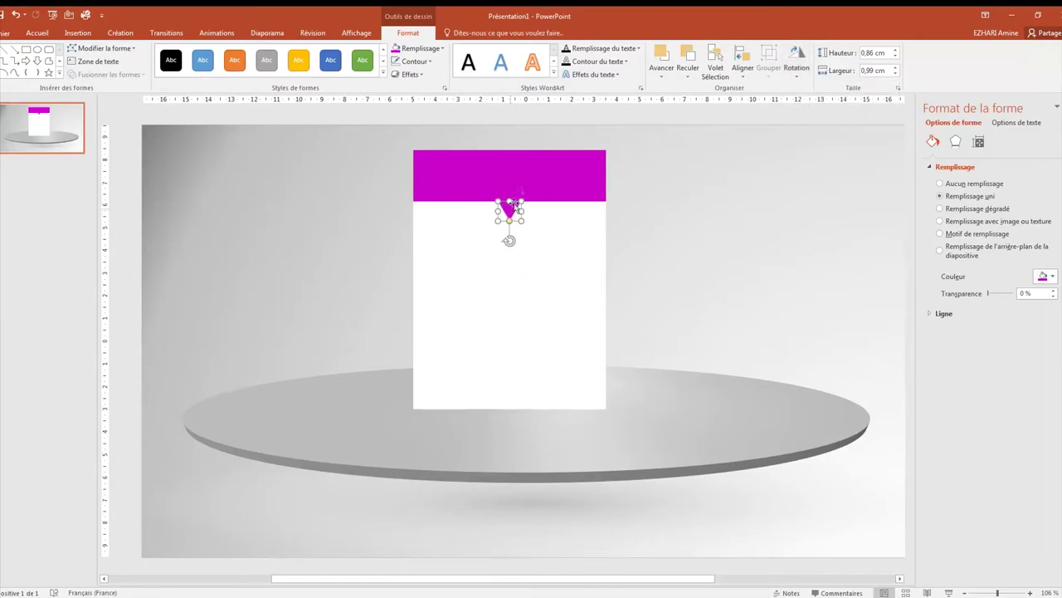
left_click_drag(509, 209, 509, 208)
left_click(652, 271)
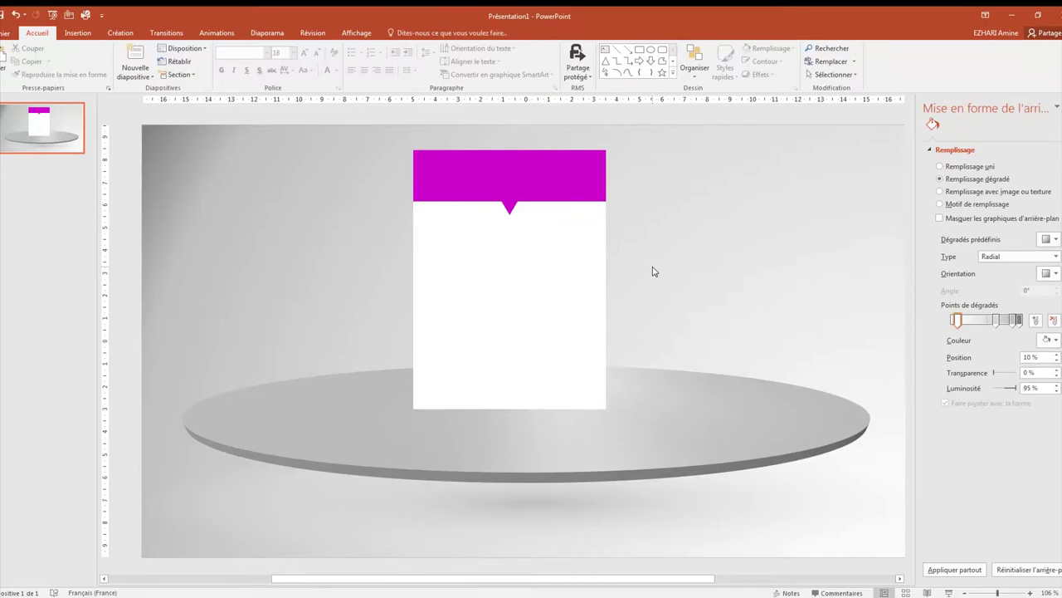
Step: Group the triangle with the magenta band, then undo that grouping
left_click(508, 206)
left_click(536, 181, "shift")
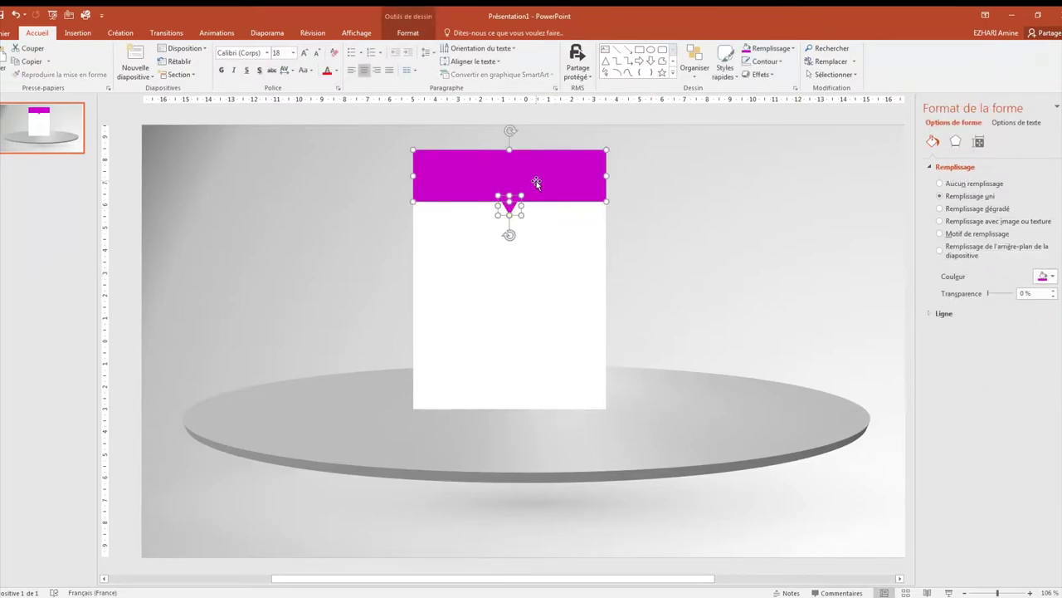
right_click(536, 181)
mouse_move(581, 249)
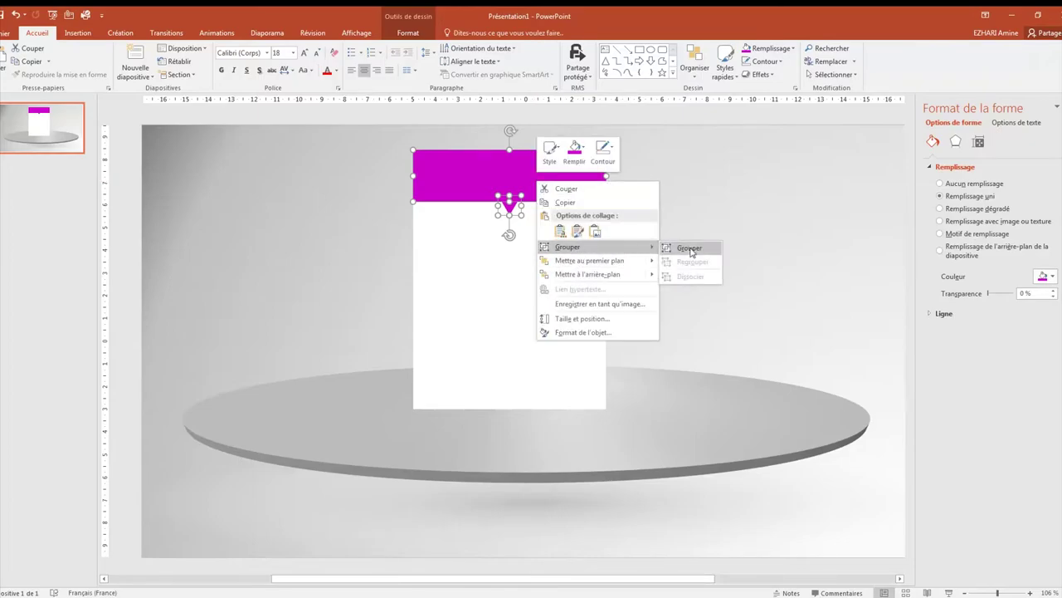
left_click(689, 247)
left_click(16, 15)
left_click(517, 219)
Step: Reselect the triangle and magenta band and group them from the Format tab
left_click(507, 207)
left_click(537, 169, "shift")
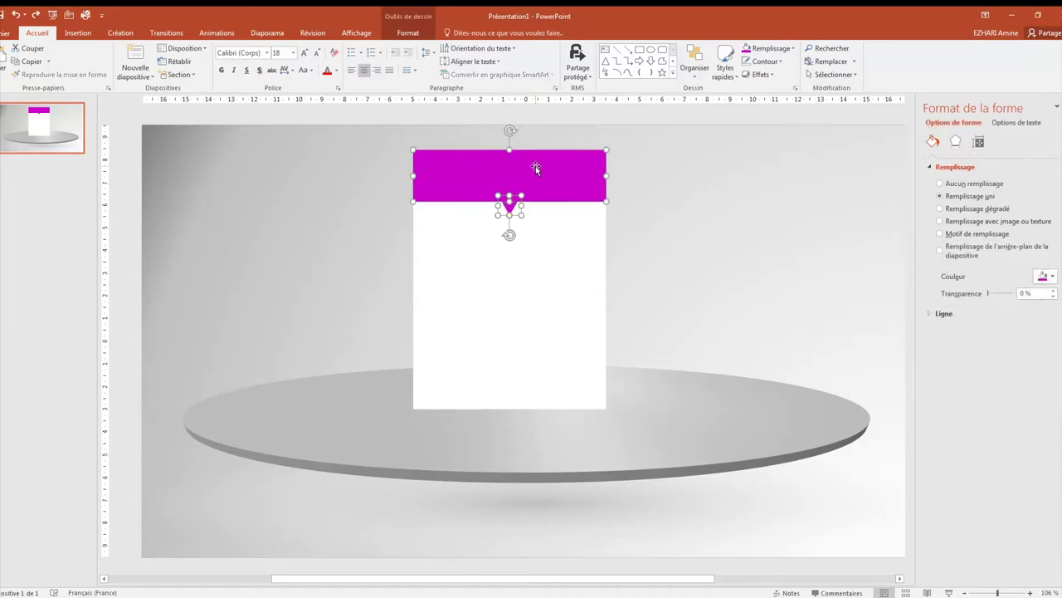
left_click(408, 33)
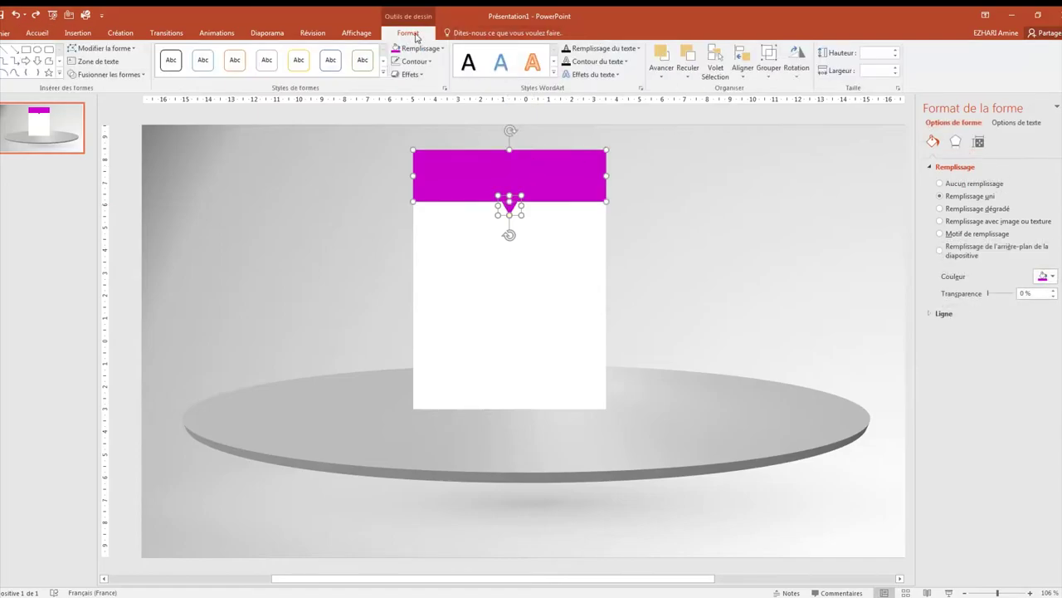
left_click(744, 62)
left_click(756, 103)
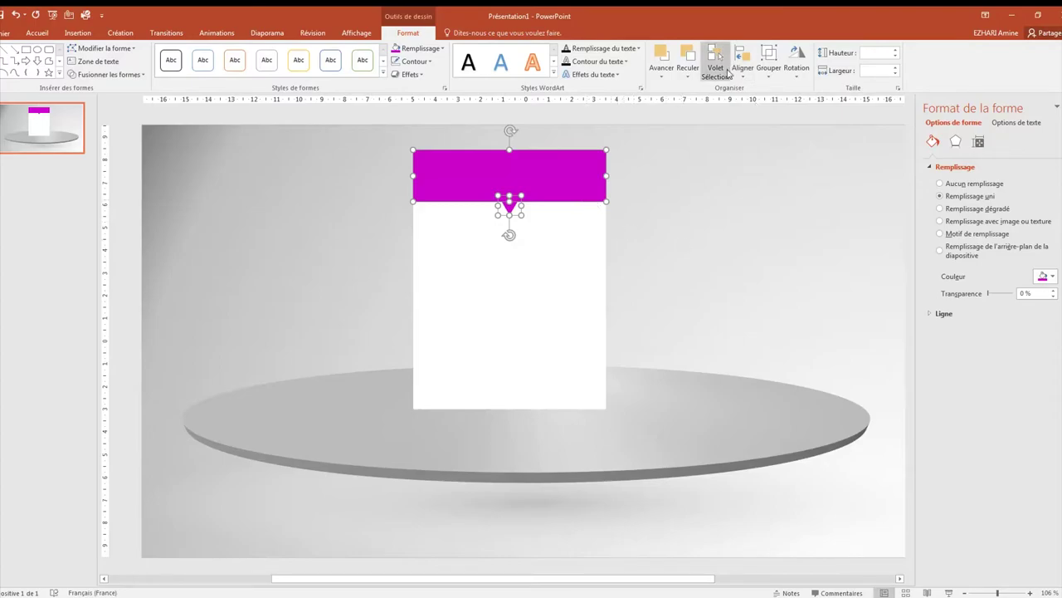
left_click(769, 67)
left_click(776, 98)
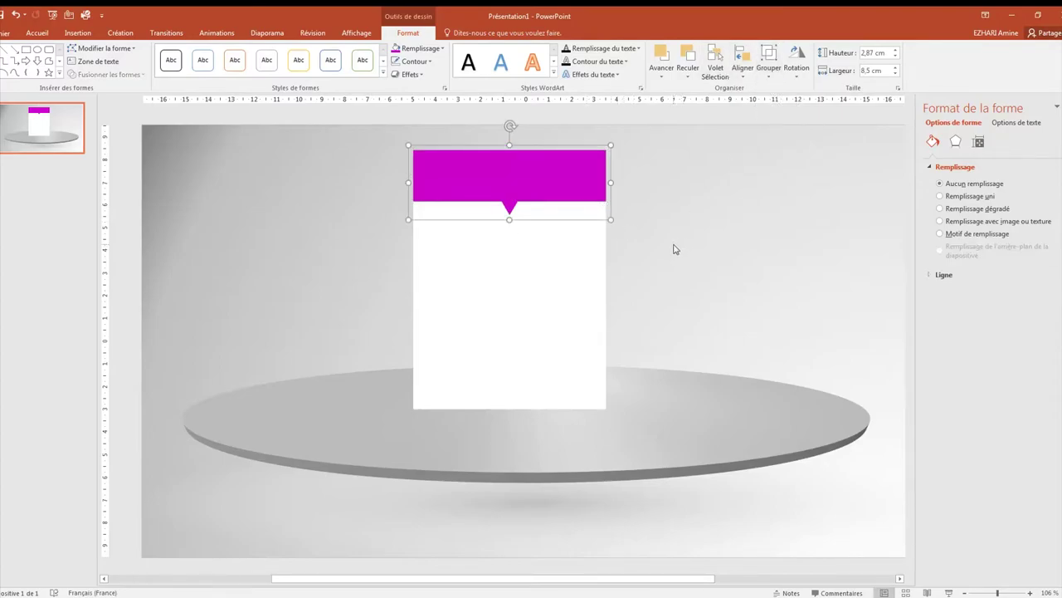
Step: Group the band-and-triangle with the white card into a single card object
right_click(555, 273)
mouse_move(634, 339)
left_click(700, 338)
left_click(576, 296)
left_click(704, 264)
left_click(576, 271)
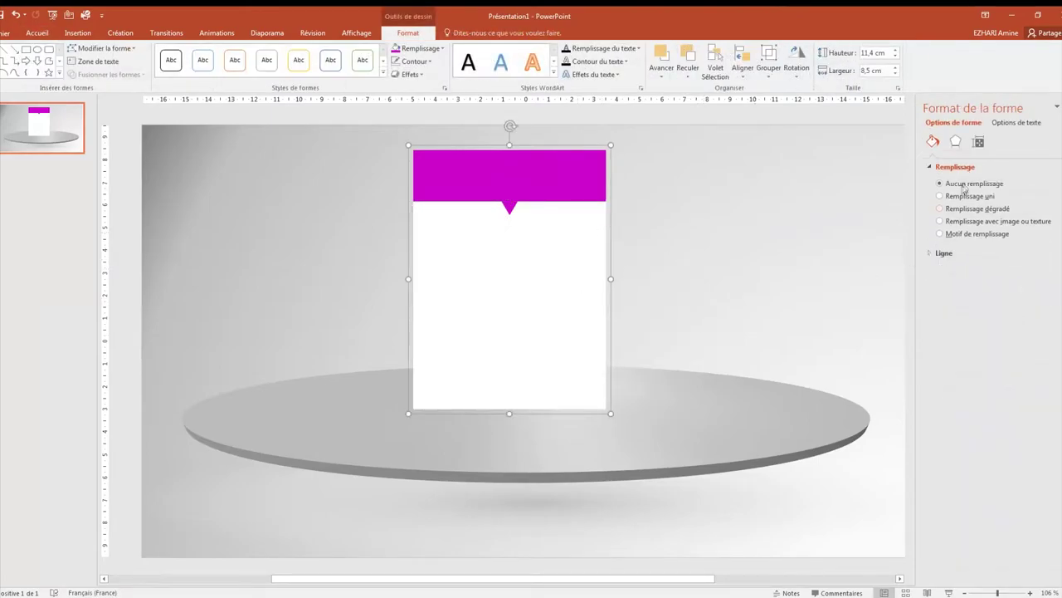
Step: Apply a reflection preset to the card group
left_click(957, 147)
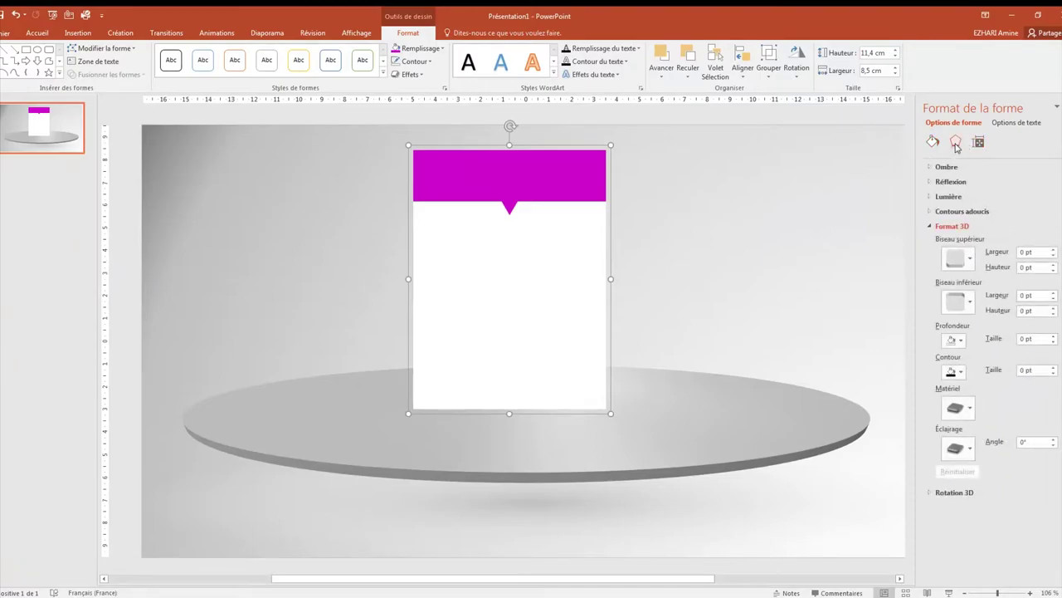
left_click(999, 182)
left_click(1048, 197)
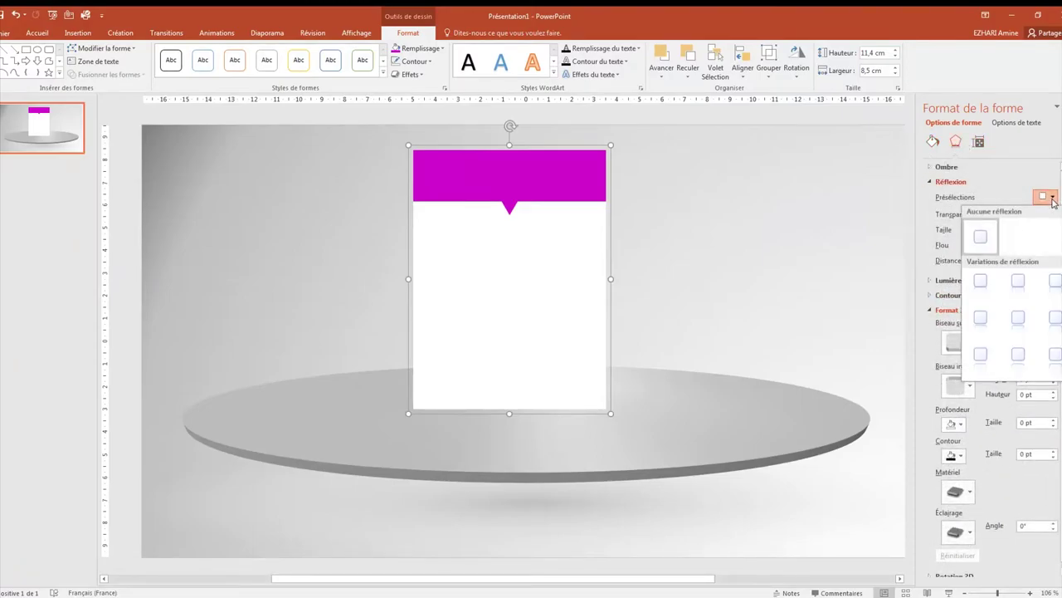
left_click(983, 284)
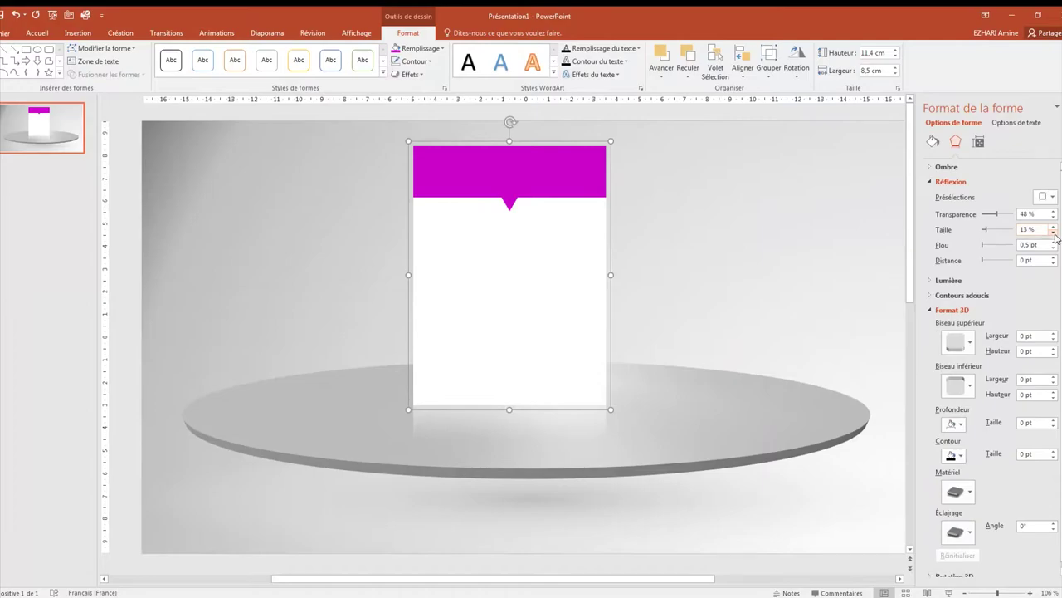
Step: Widen the card slightly and move it down, centred over the podium
mouse_move(611, 274)
left_mouse_down()
mouse_move(635, 275)
mouse_move(572, 272)
left_mouse_up()
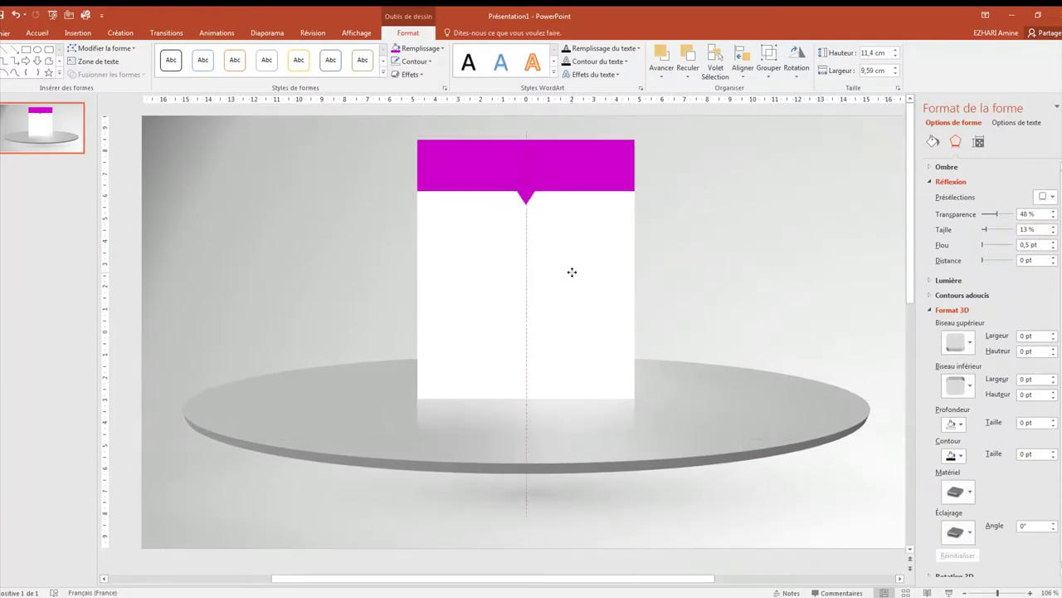
left_click_drag(571, 272, 549, 311)
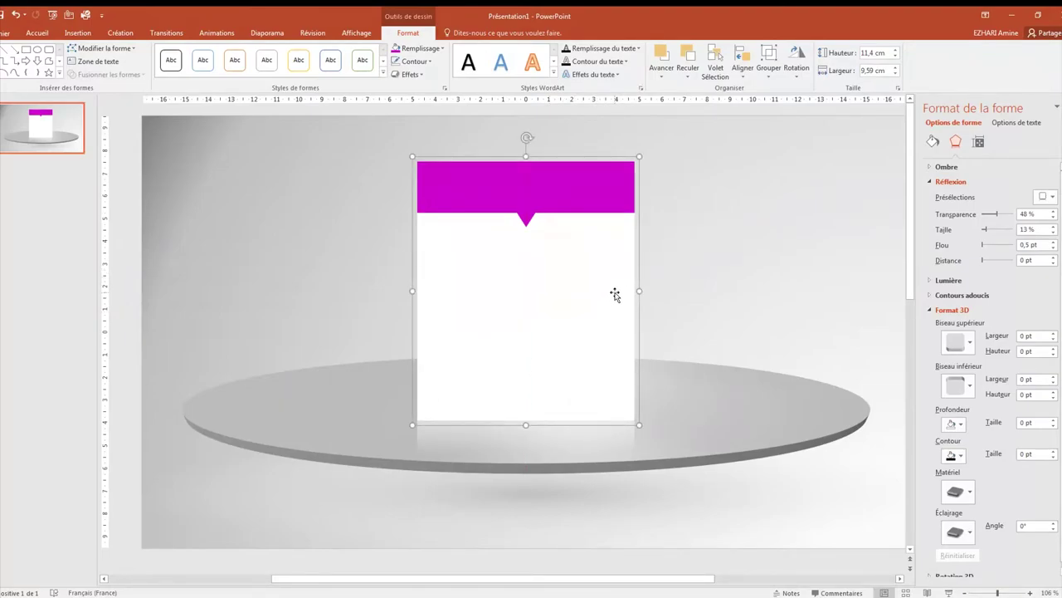
left_click_drag(641, 292, 633, 290)
left_click(666, 258)
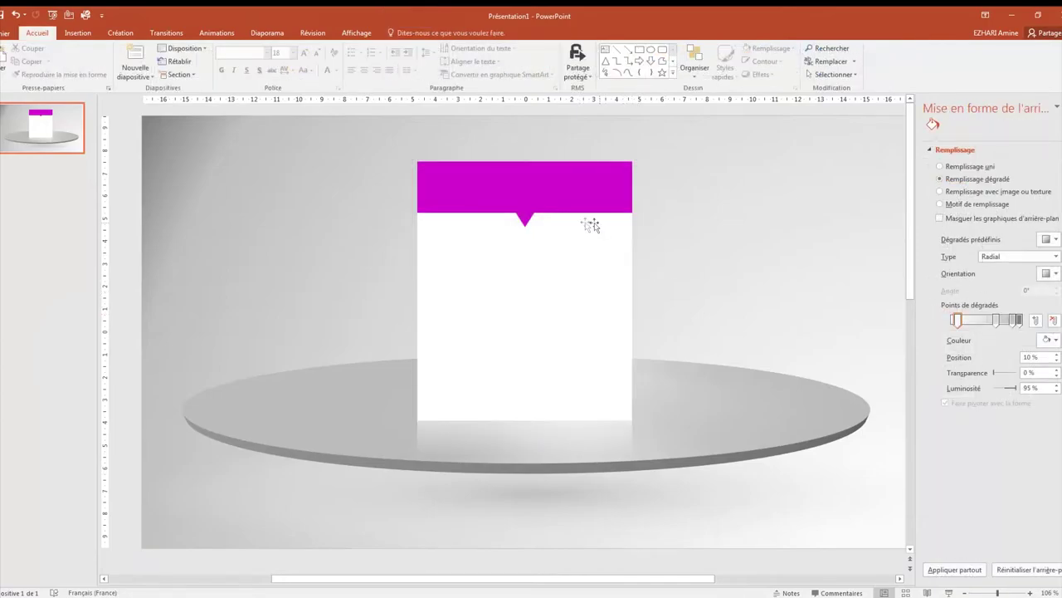
left_click(78, 34)
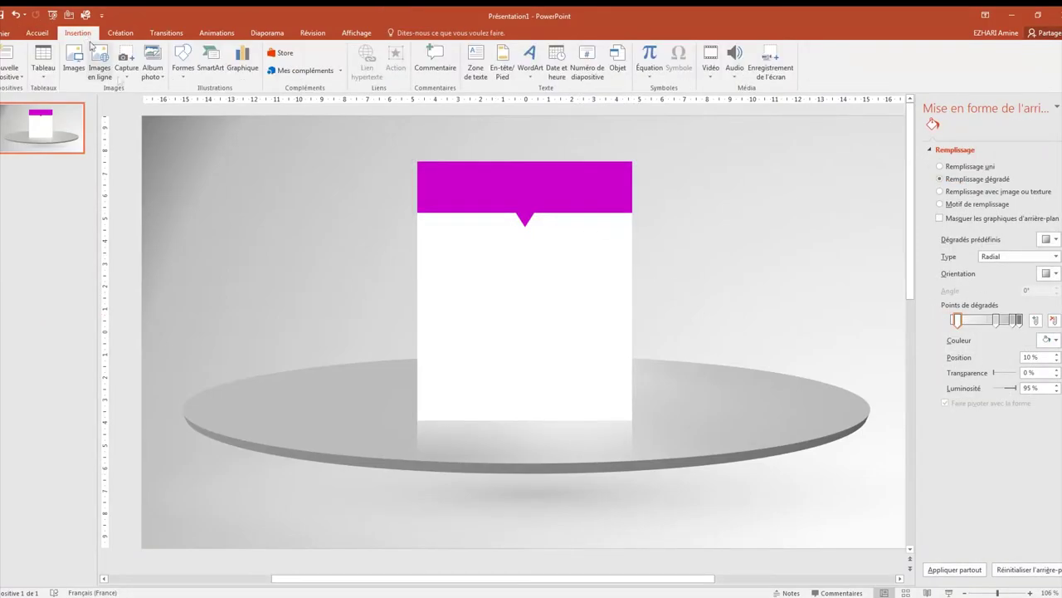
Step: Add a text box reading 'OPTION 1' in bold, centred Helvetica
left_click(183, 71)
left_click(177, 101)
left_click_drag(666, 161, 842, 207)
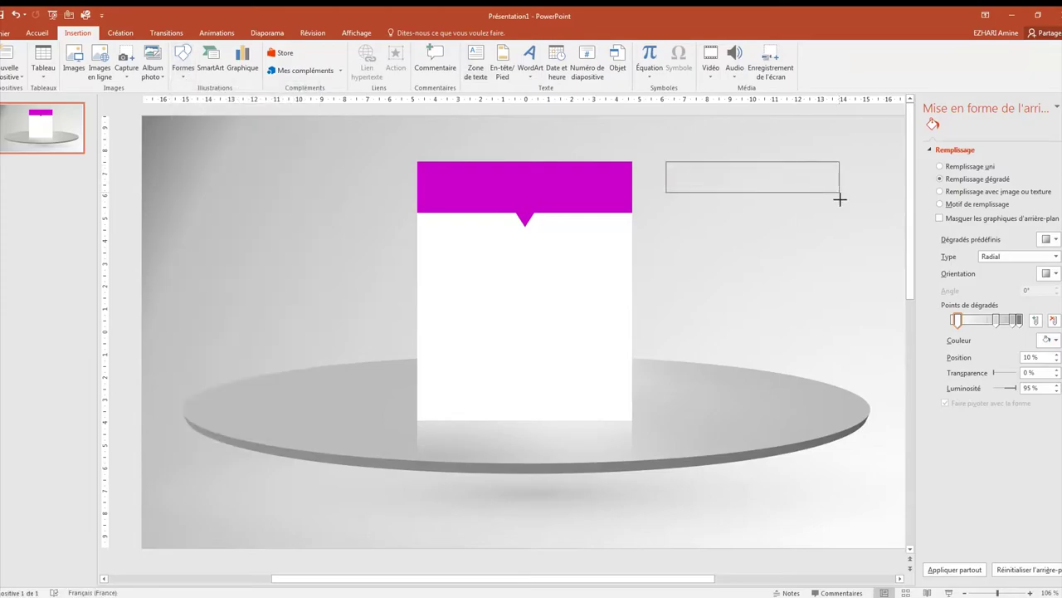
type("OPTION 1")
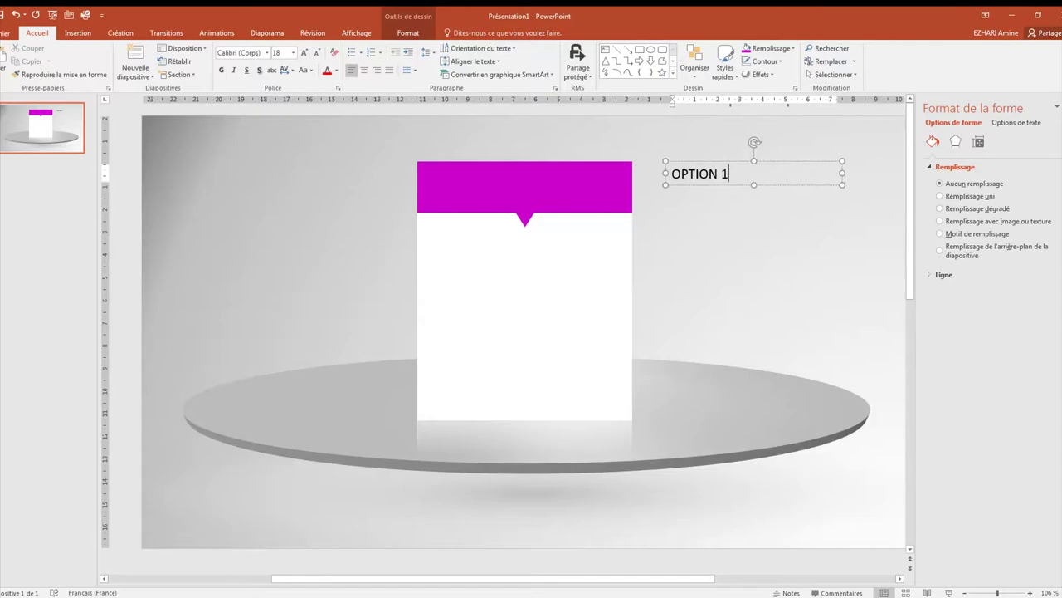
triple_click(700, 175)
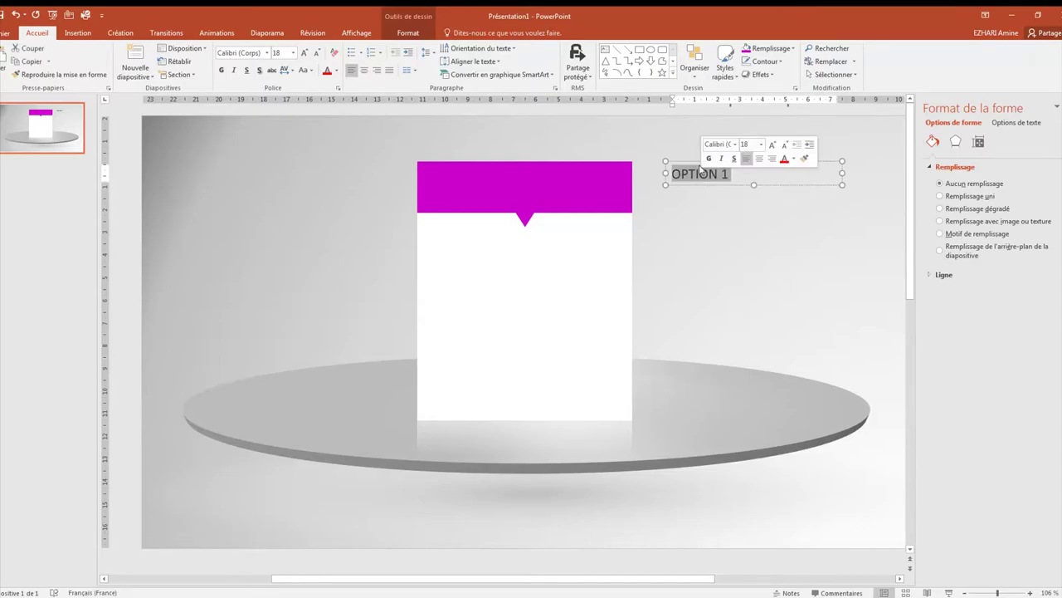
left_click(221, 70)
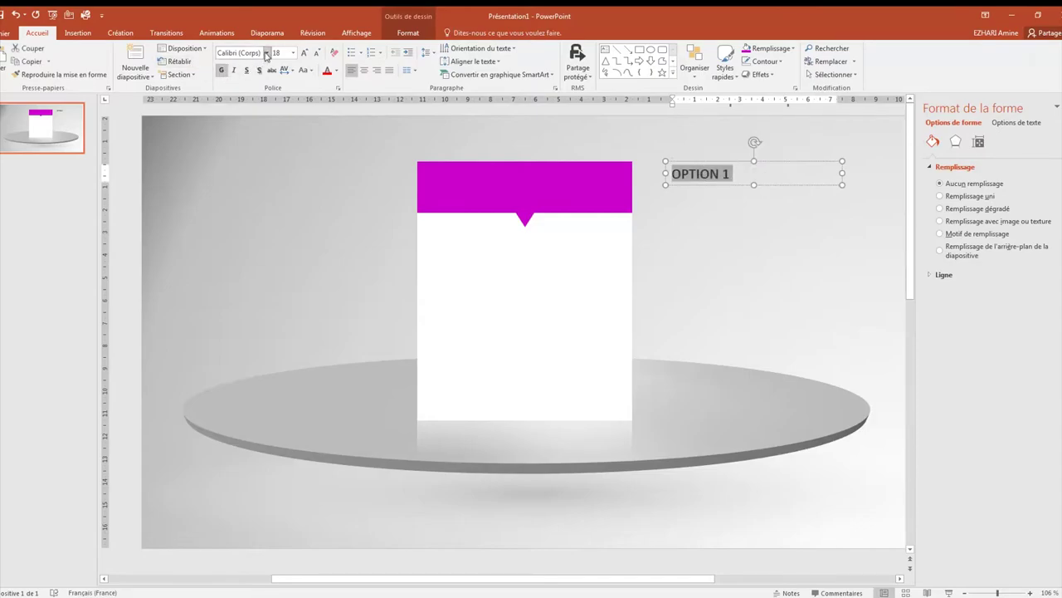
left_click(266, 53)
type("H")
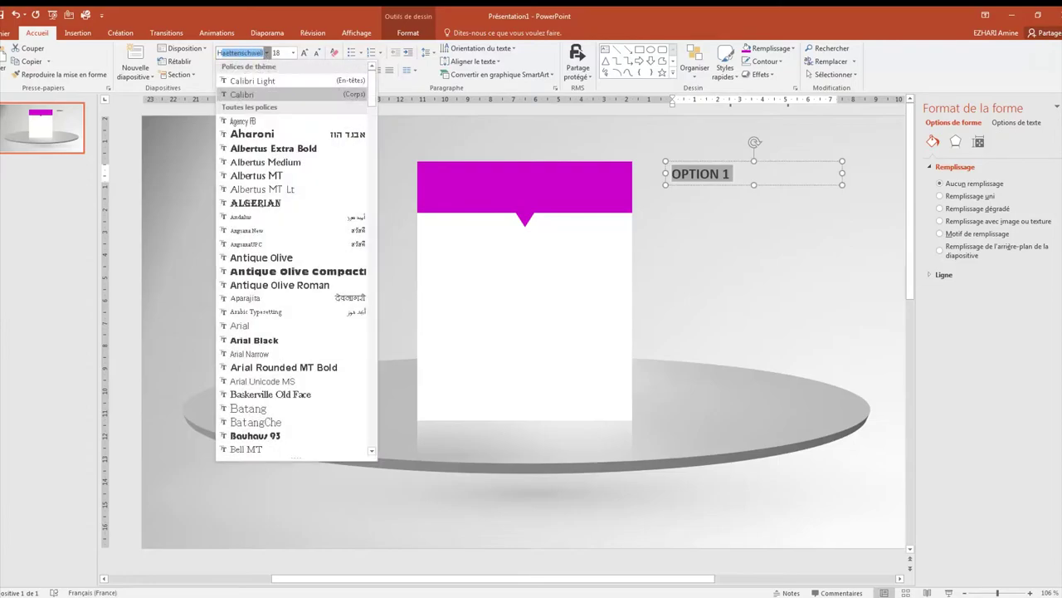
type("elvetica")
key("Return")
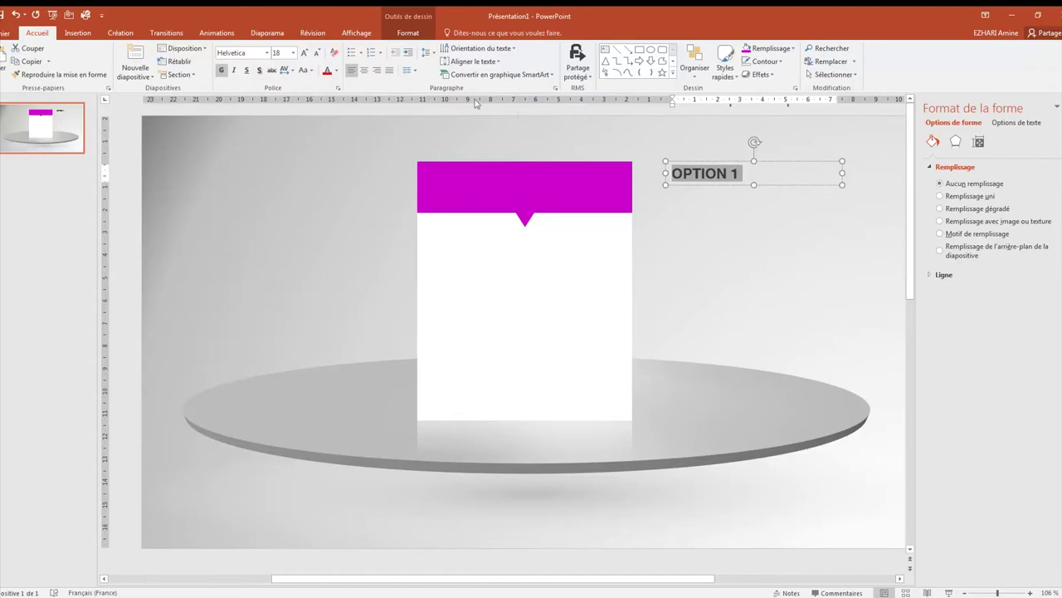
left_click(363, 71)
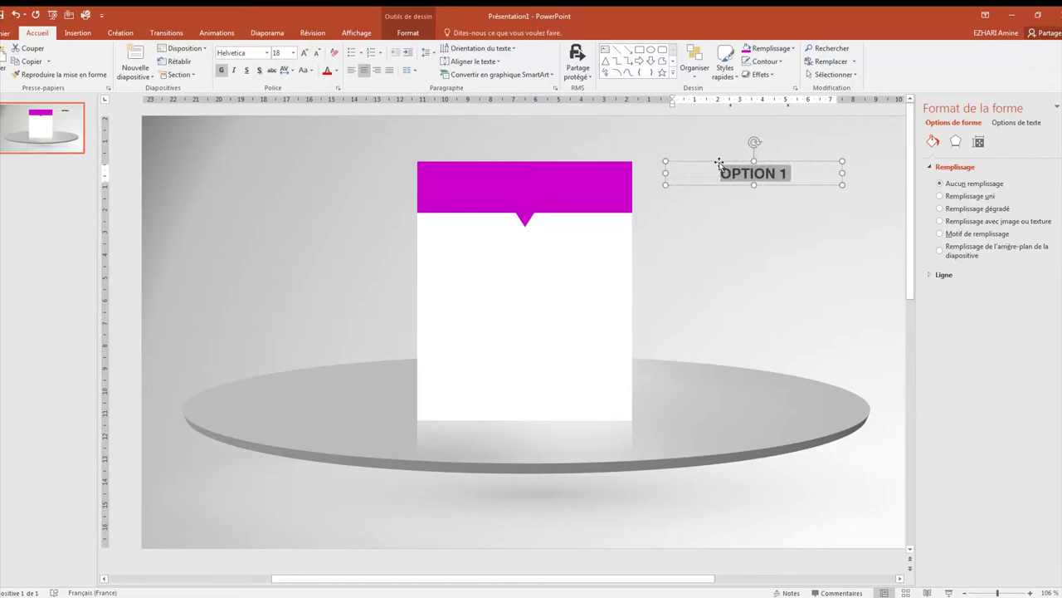
Step: Place the OPTION 1 title across the magenta header at size 20 in white
left_click_drag(719, 162, 469, 176)
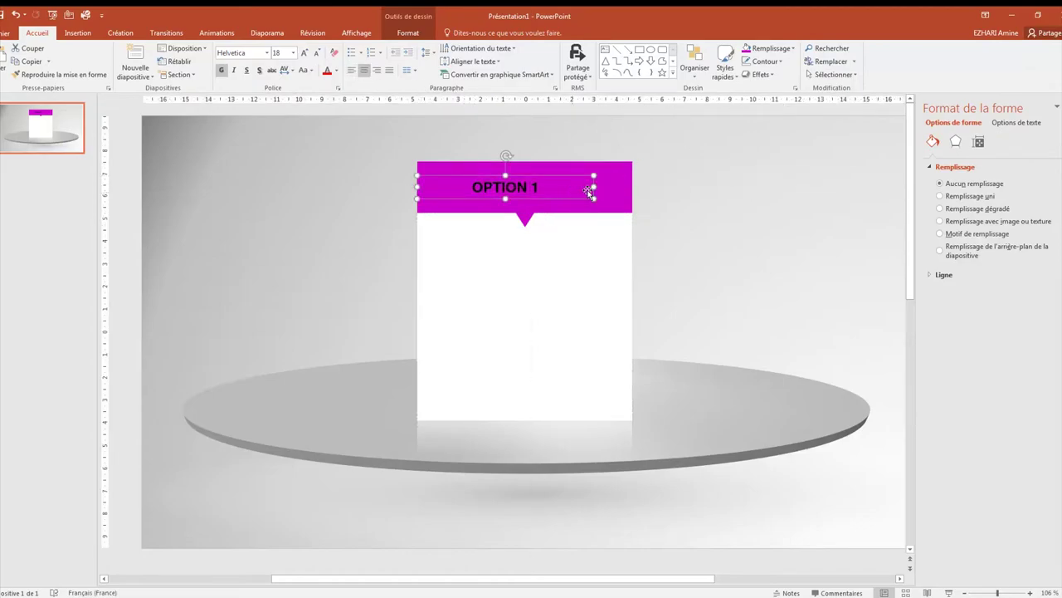
left_click_drag(594, 187, 633, 186)
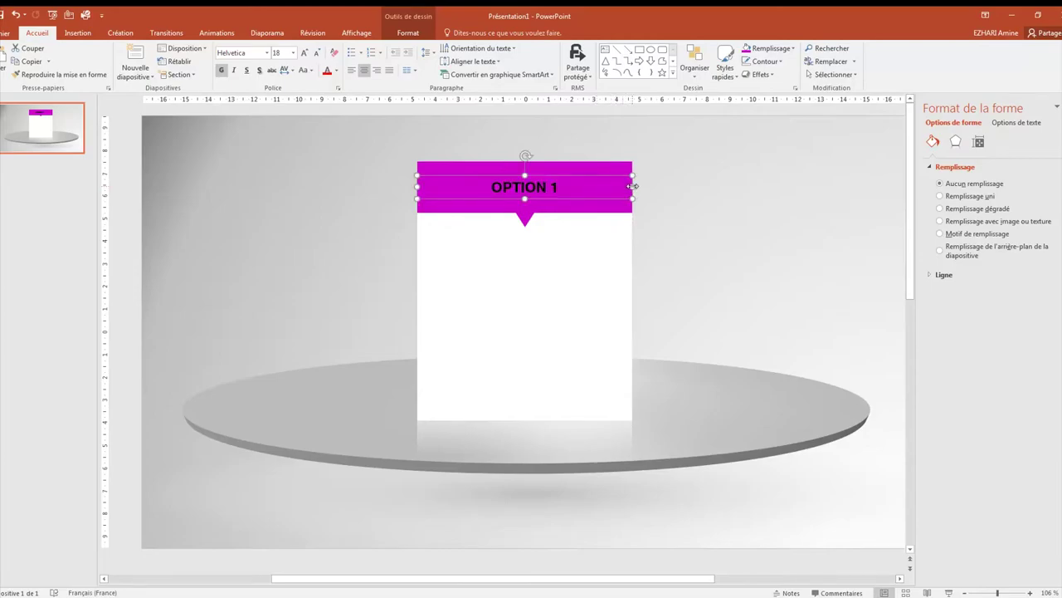
left_click(303, 53)
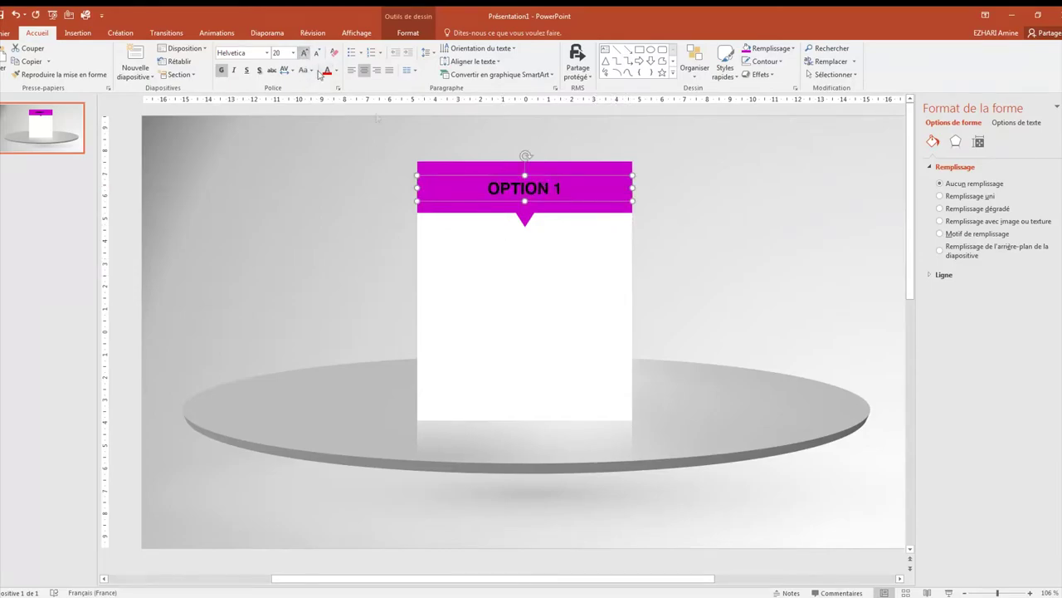
left_click_drag(524, 176, 525, 214)
left_click(335, 70)
left_click(330, 101)
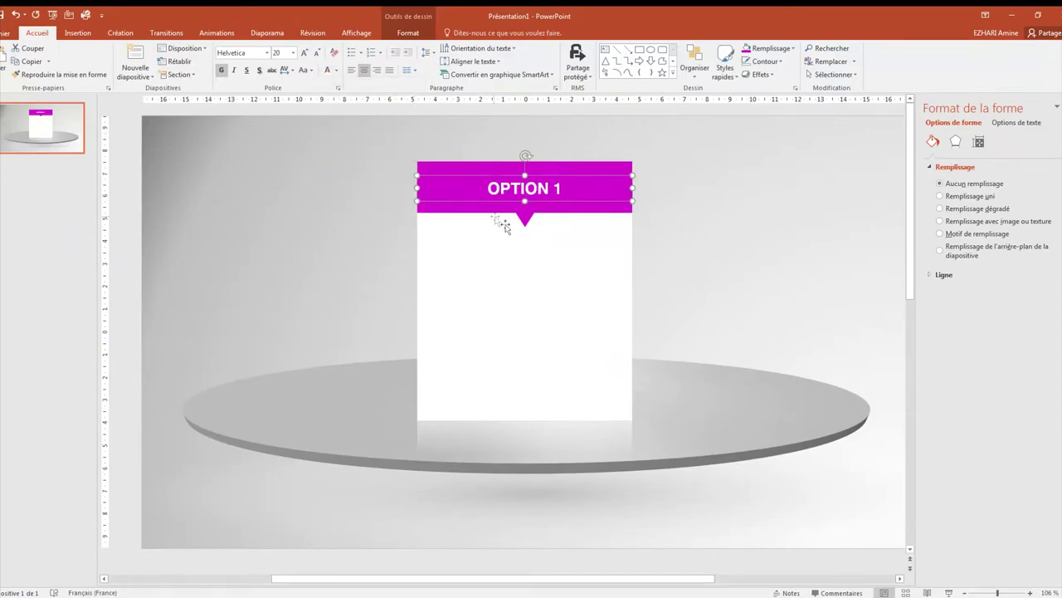
left_click(522, 309)
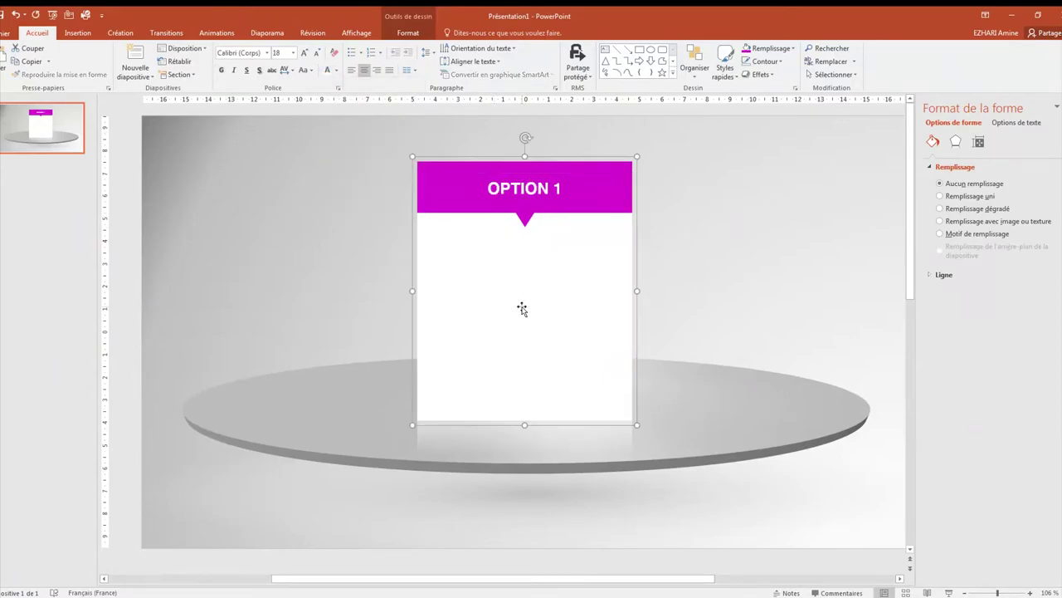
Step: Insert girl-2366438.jpg, shrink it to 3,61 × 5,41 cm and place it below OPTION 1
left_click(84, 38)
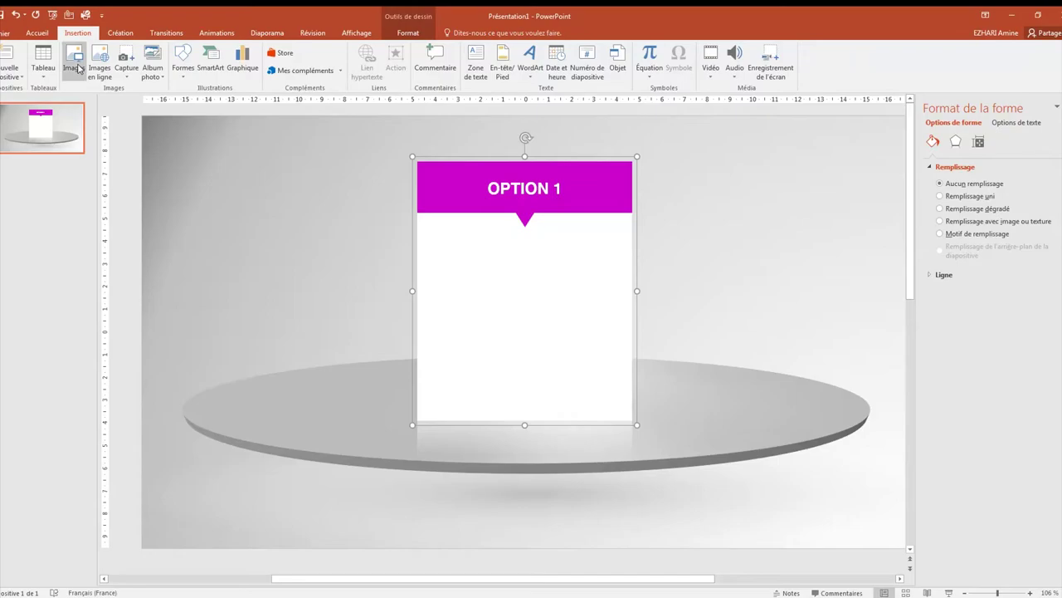
left_click(75, 64)
double_click(237, 98)
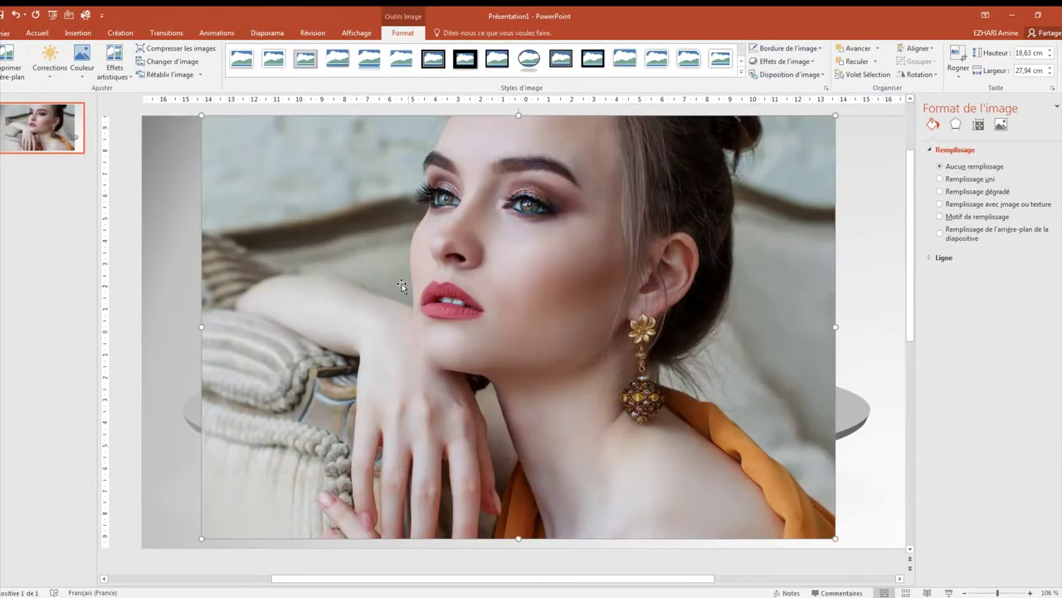
left_click_drag(202, 115, 705, 439)
left_click_drag(781, 481, 541, 370)
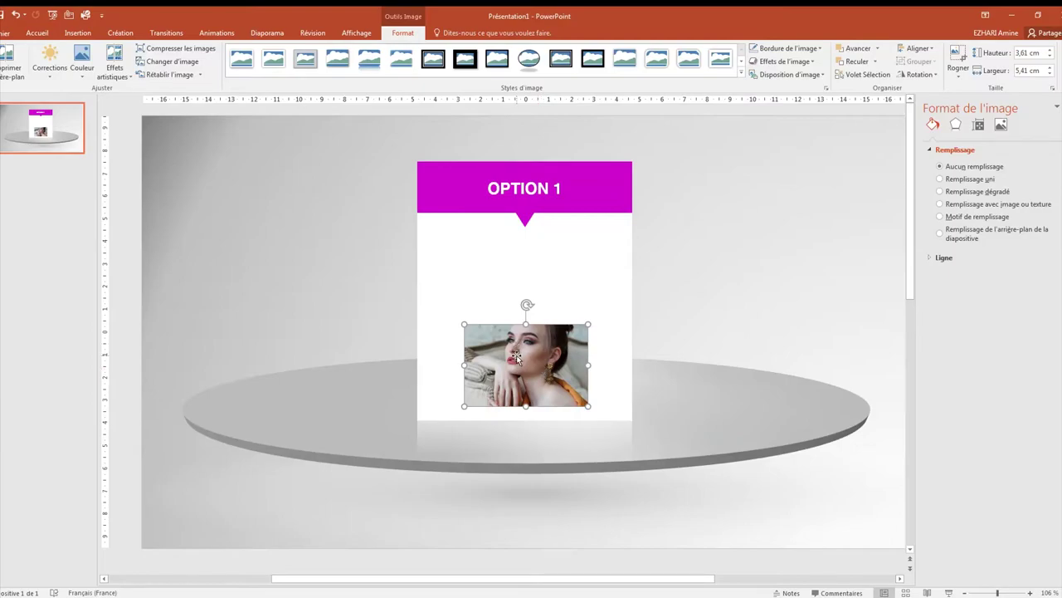
left_click(490, 265)
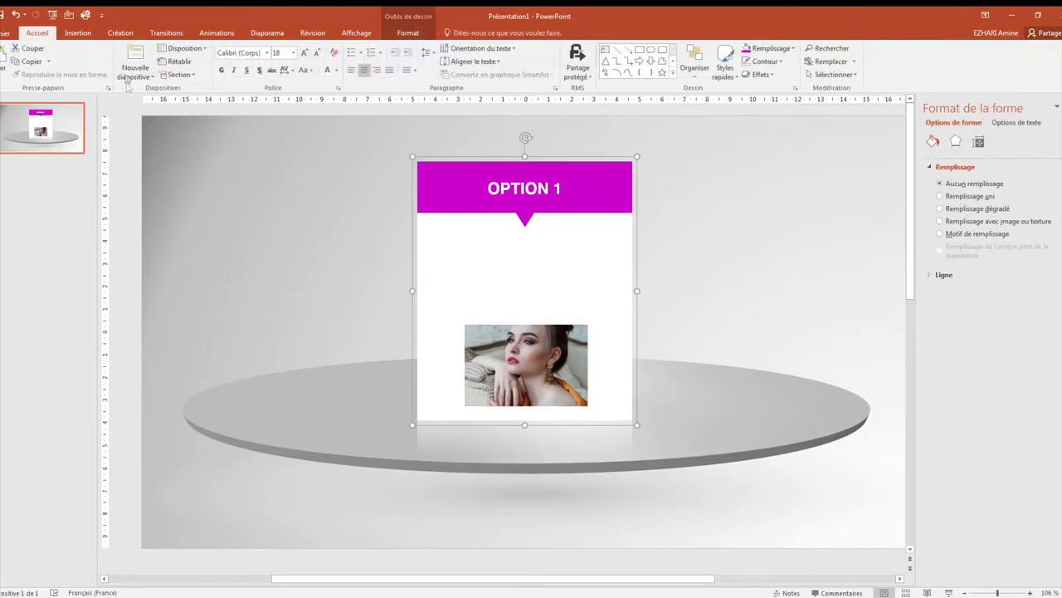
Step: Add a text box reading 'description ou détails de l'option 1' with a second line 'L'idée ...'
left_click(78, 32)
left_click(183, 63)
left_click(190, 102)
left_click_drag(215, 223, 368, 320)
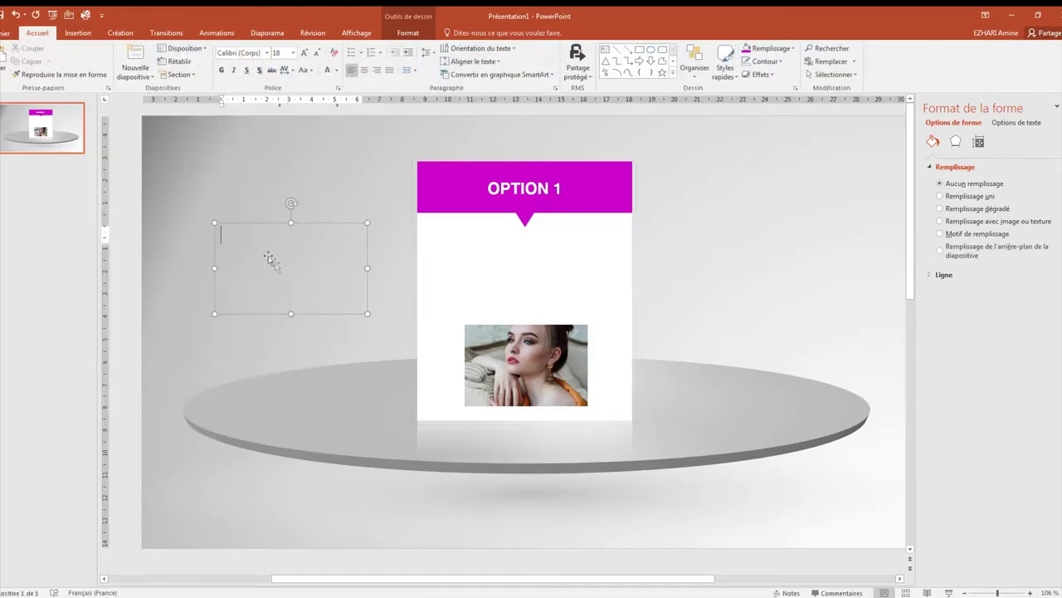
type("desc")
type("ri")
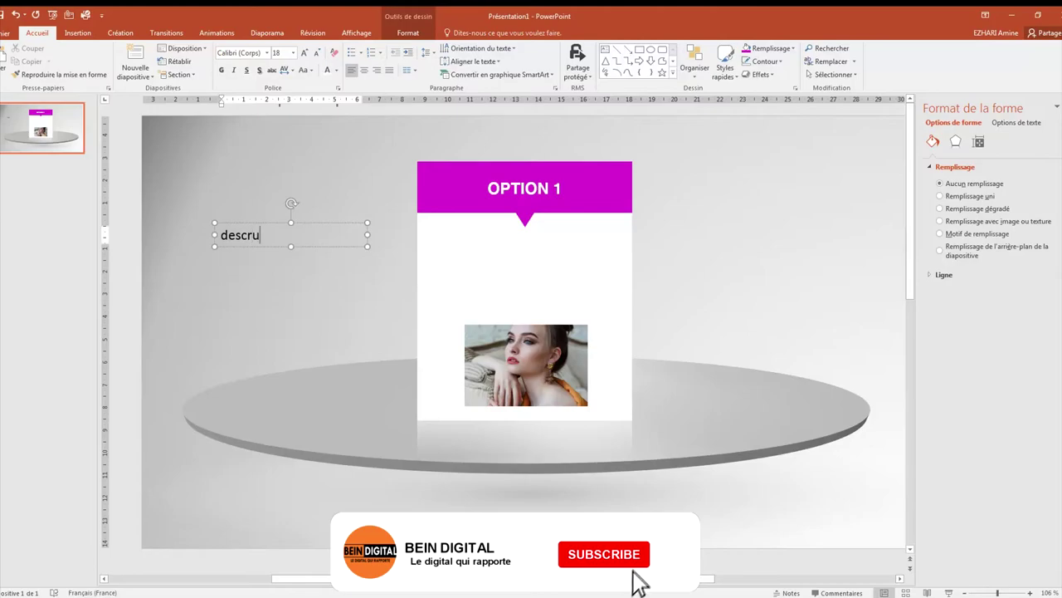
type("ption ou détails de l’option 1")
key("Return")
type("L’id")
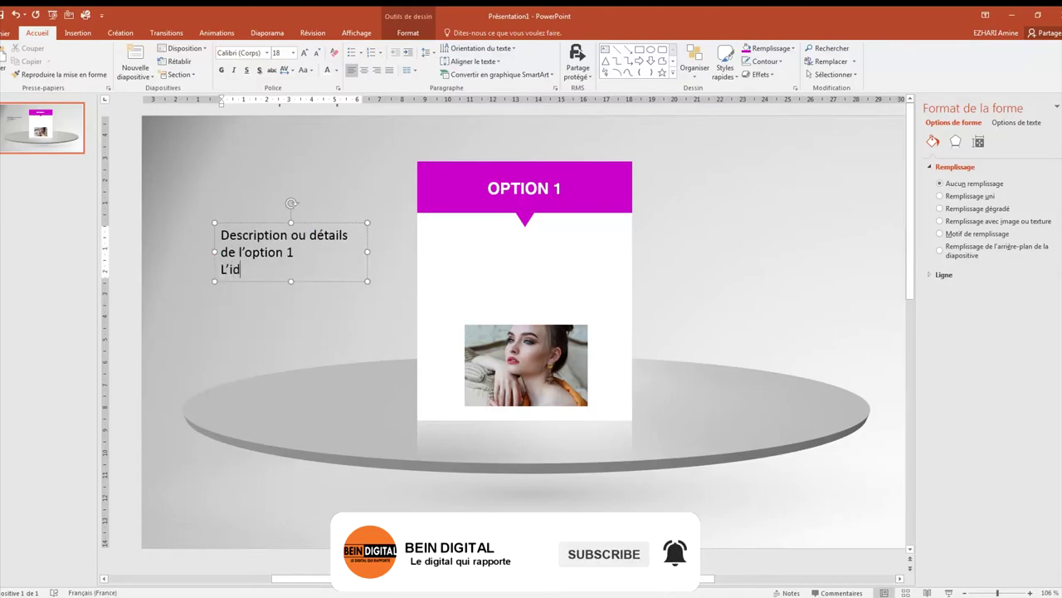
type("ée ...")
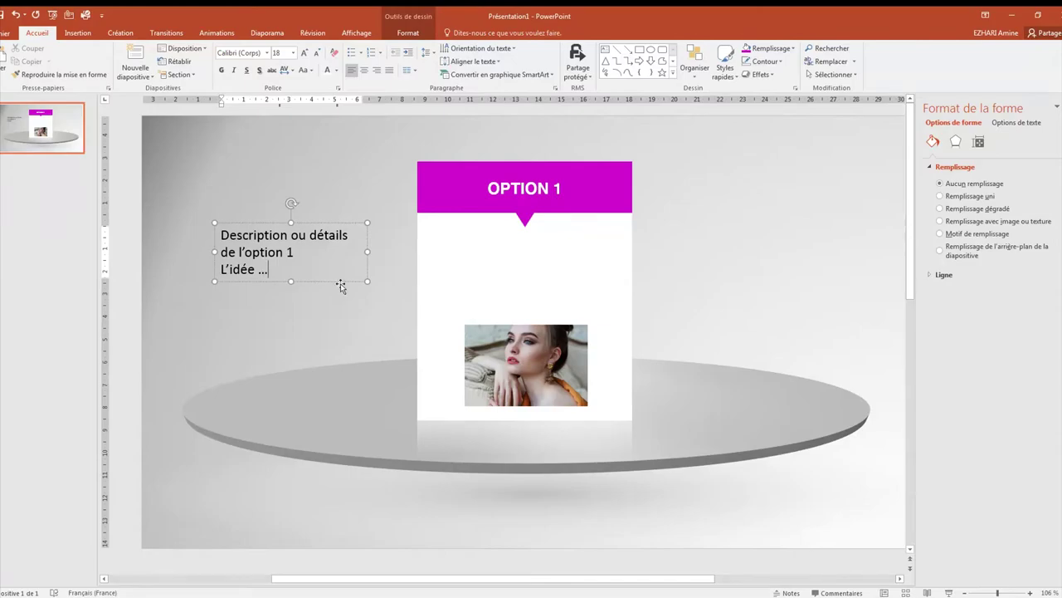
Step: Justify the description text and move and widen its box onto the white card
left_click(341, 286)
left_click(409, 71)
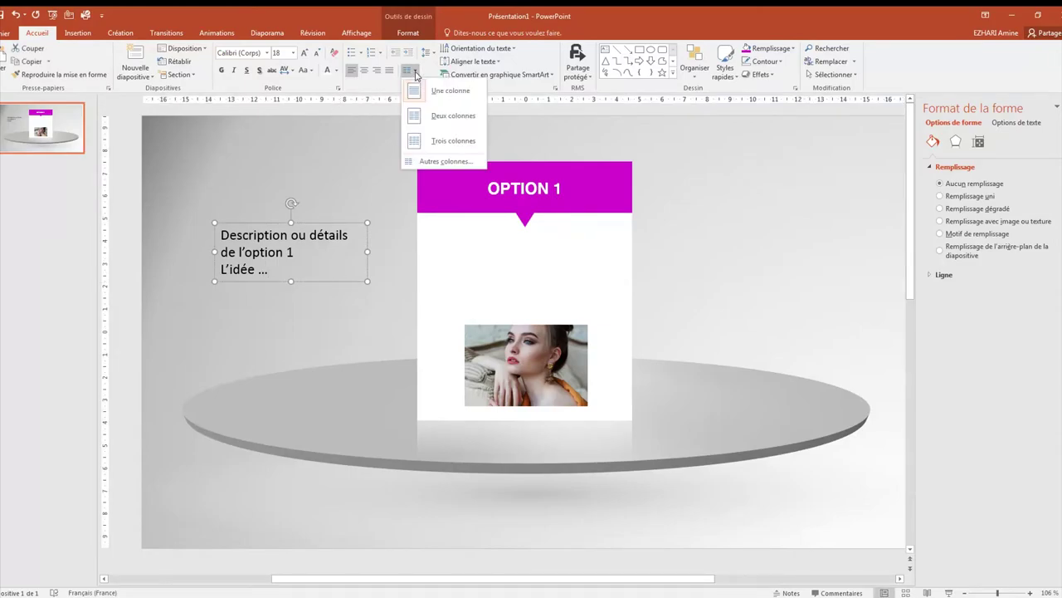
left_click(389, 71)
mouse_move(320, 221)
left_mouse_down()
mouse_move(553, 255)
mouse_move(540, 246)
left_mouse_up()
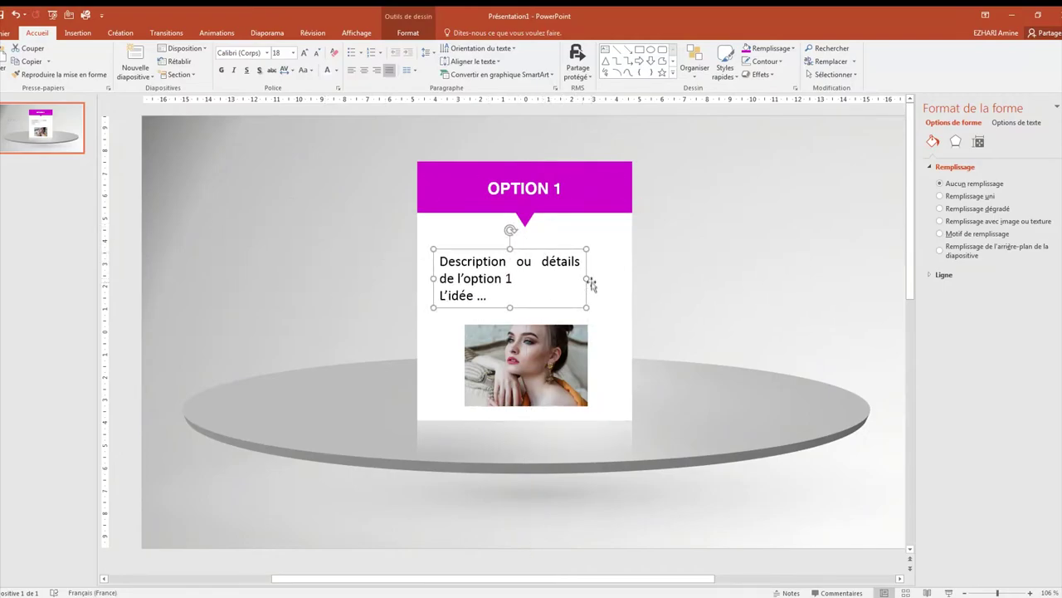
left_click_drag(597, 277, 624, 279)
left_click_drag(429, 277, 427, 277)
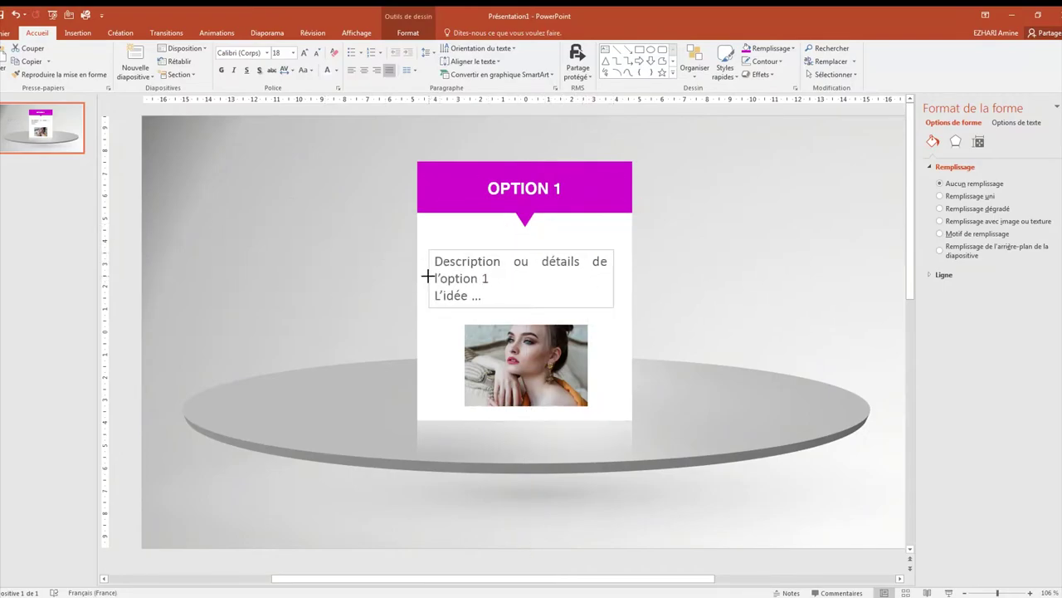
Step: Format the description as centred, grey, 12-point Arial
left_click(363, 71)
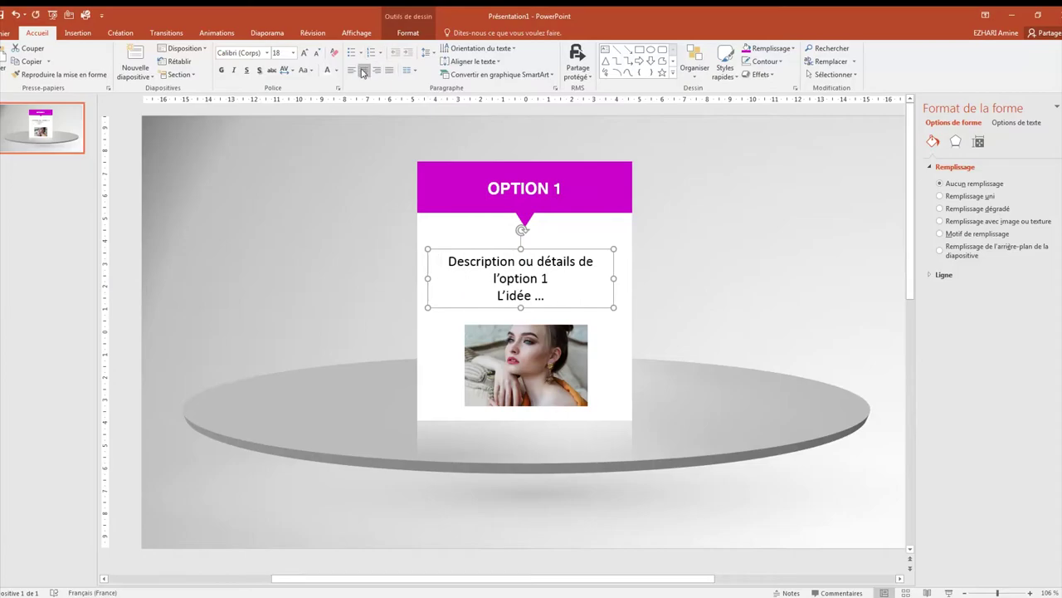
left_click(335, 71)
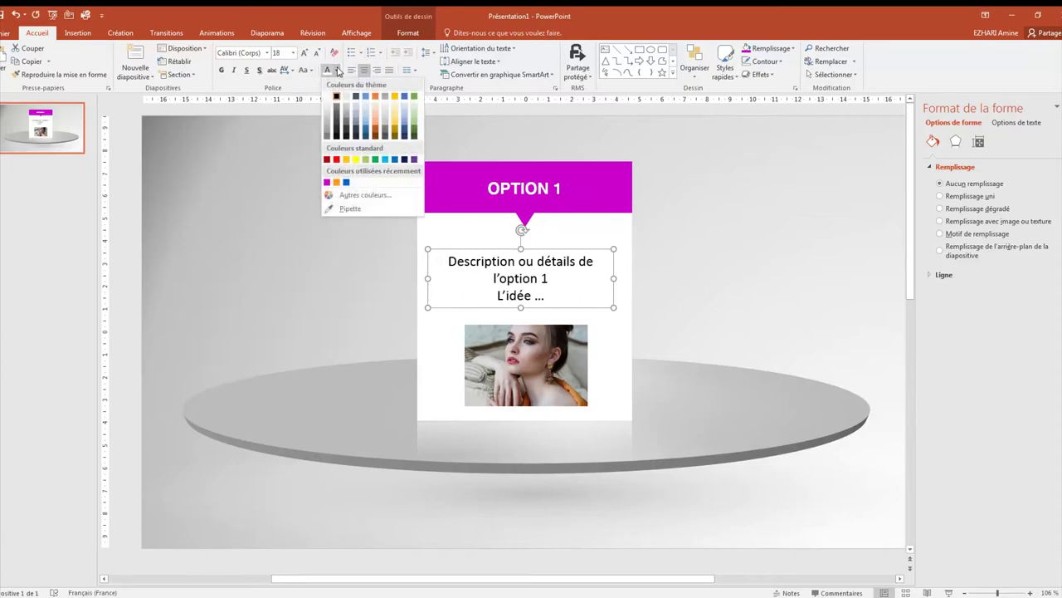
left_click(329, 134)
left_click(293, 52)
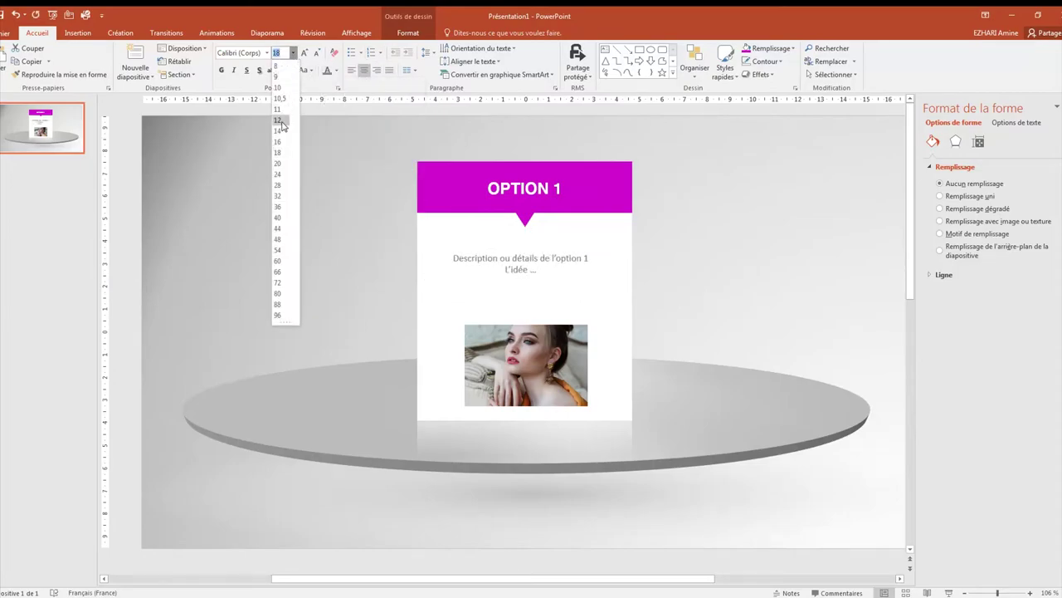
left_click(283, 123)
left_click(267, 52)
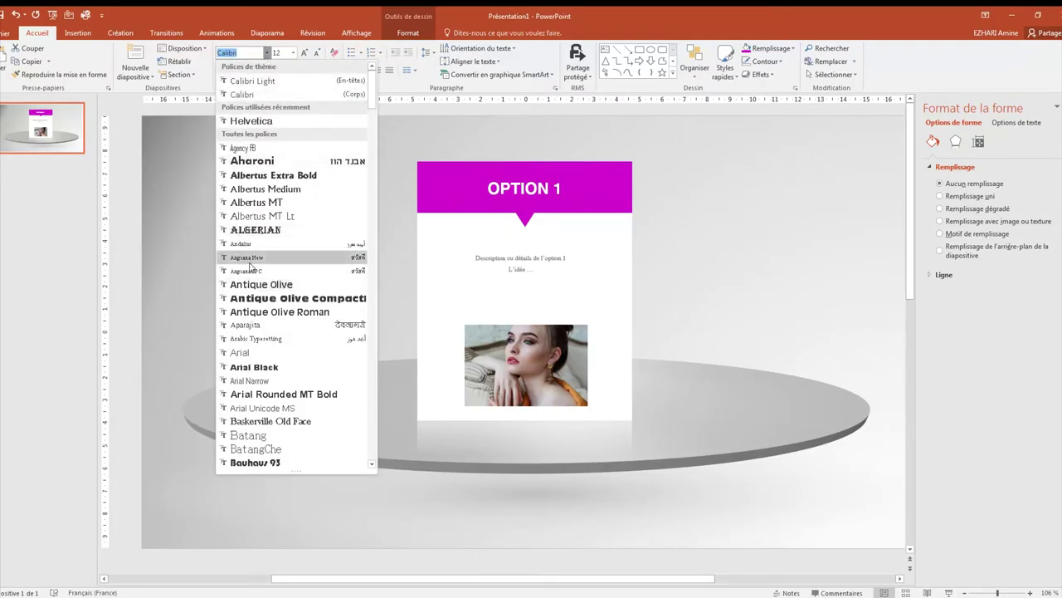
type("Arial")
key("Return")
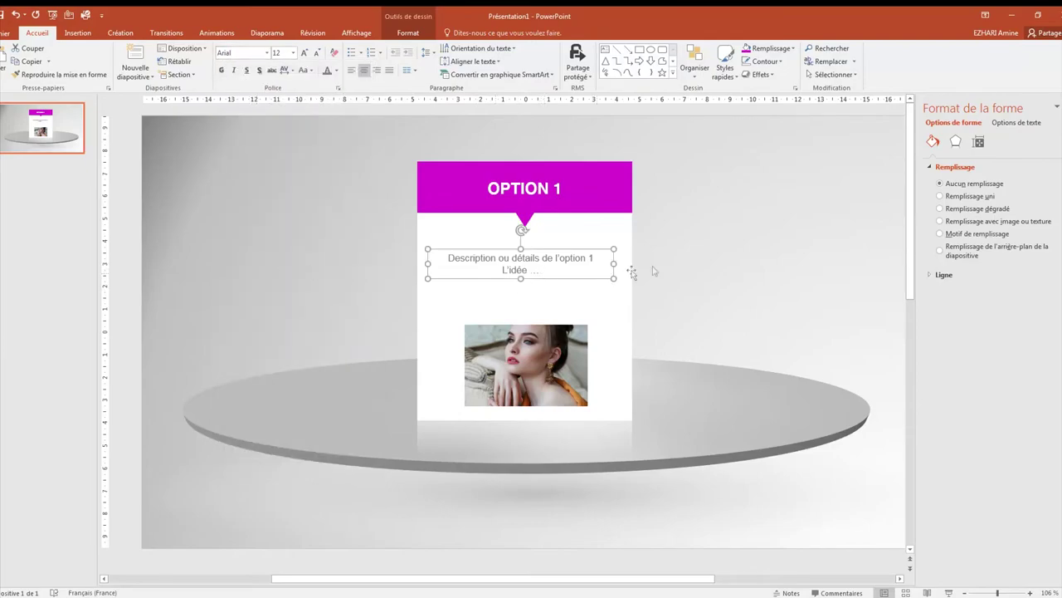
left_click(683, 261)
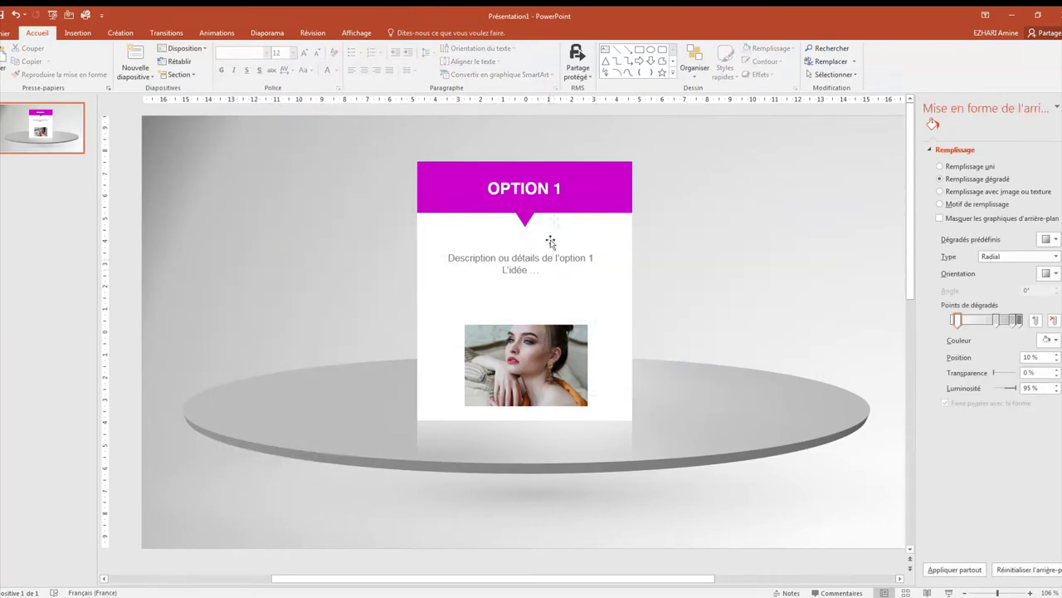
Step: Group the white card, description text and photo into one object
left_click(558, 207)
left_click(562, 257, "shift")
left_click(548, 369, "shift")
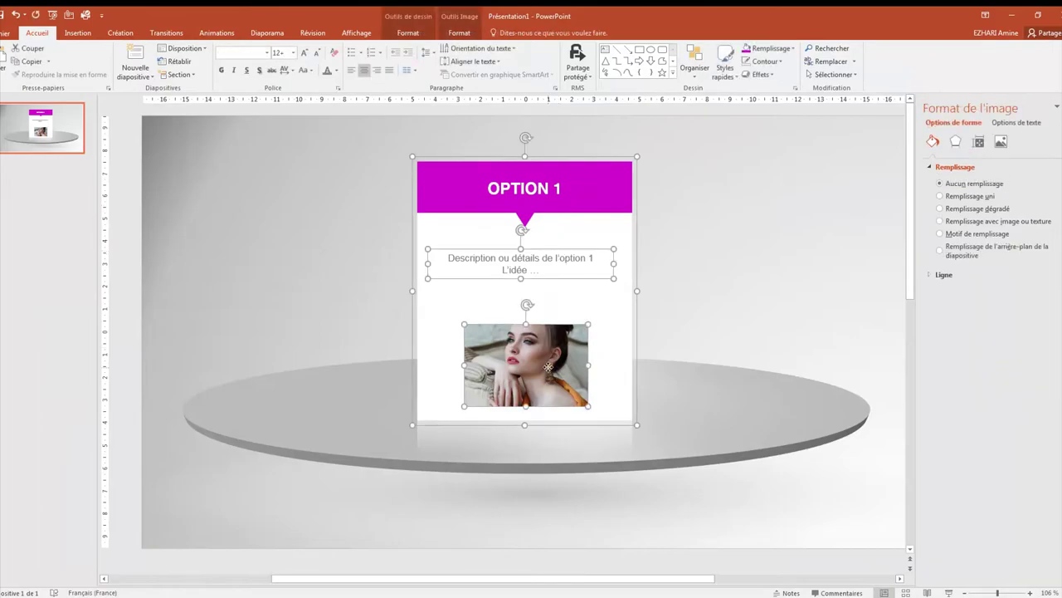
right_click(549, 366)
mouse_move(598, 437)
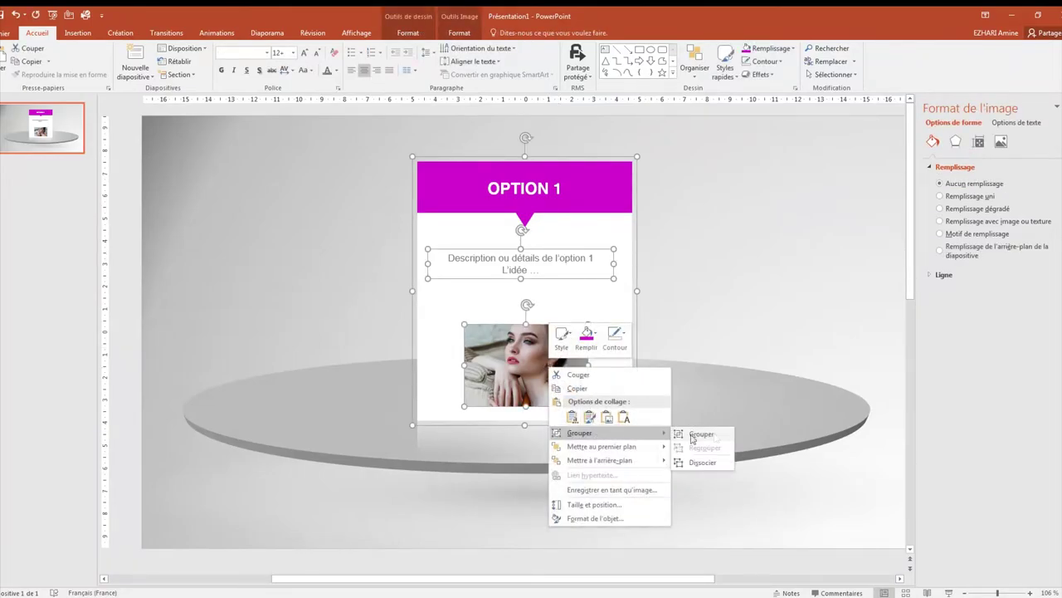
left_click(697, 434)
right_click(544, 196)
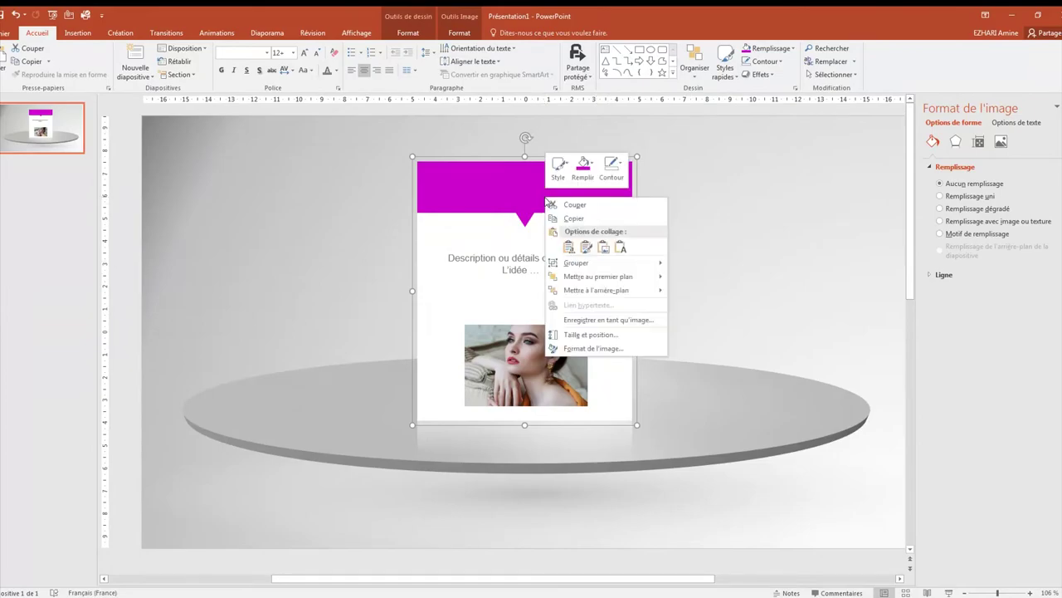
left_click(523, 194)
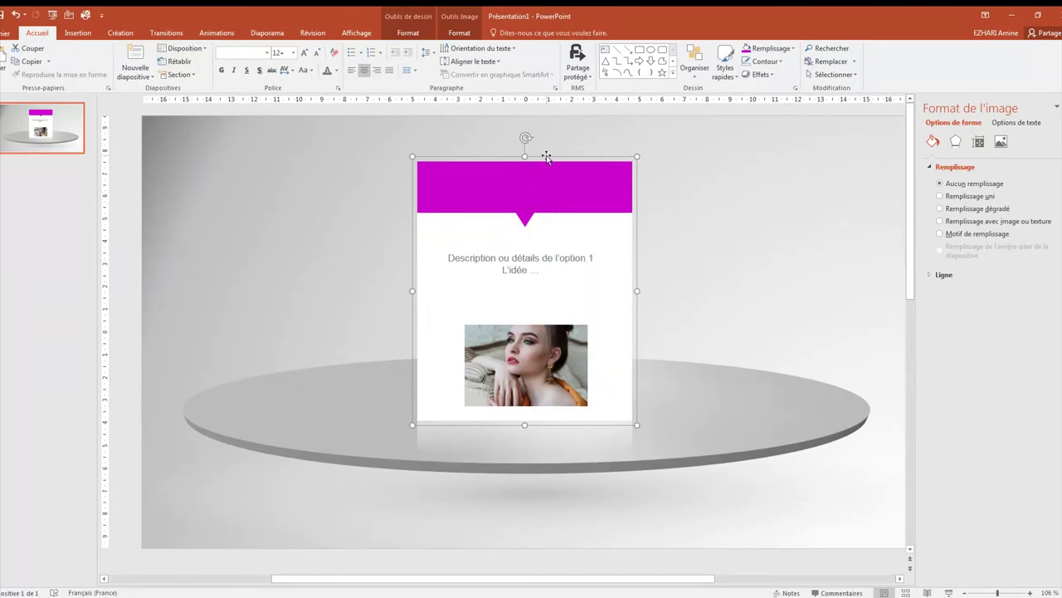
Step: Reposition the grouped card centred just beneath the OPTION 1 title
left_click_drag(547, 158, 546, 243)
left_click(545, 178)
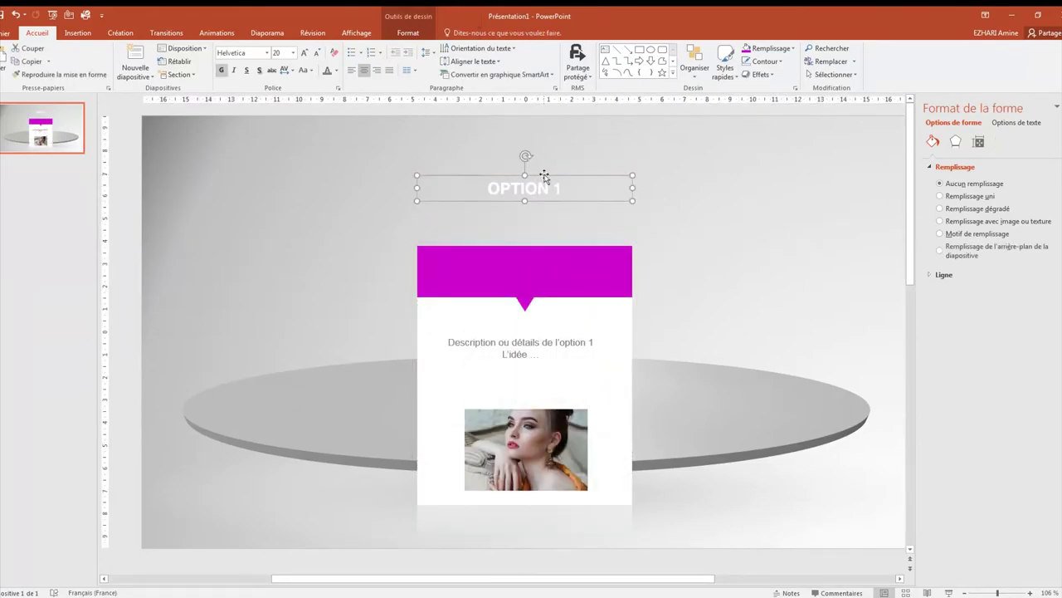
right_click(545, 176)
left_click(562, 276)
left_click_drag(562, 276, 559, 189)
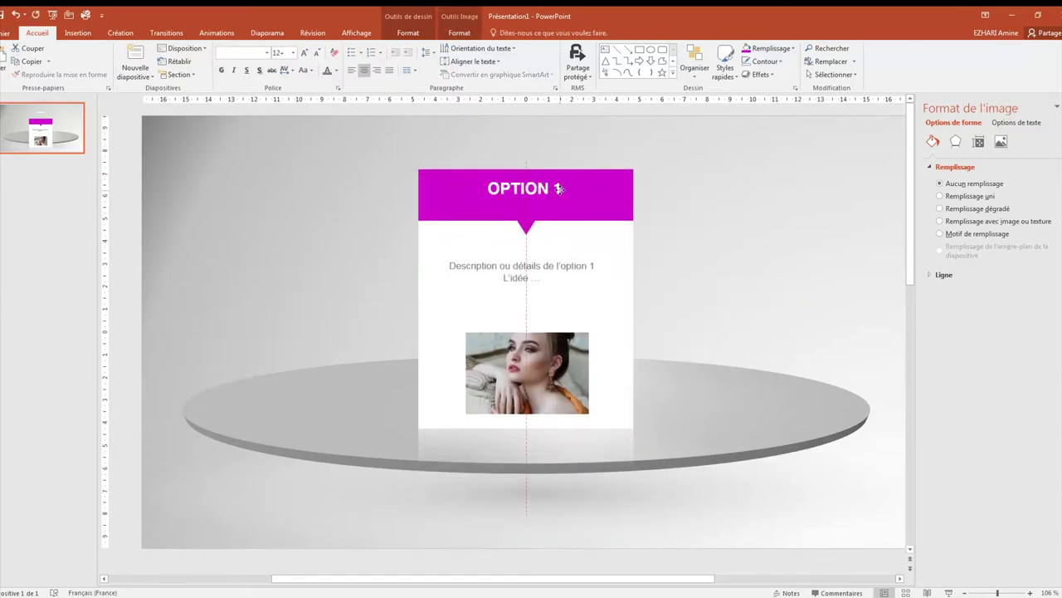
left_click_drag(559, 188, 562, 191)
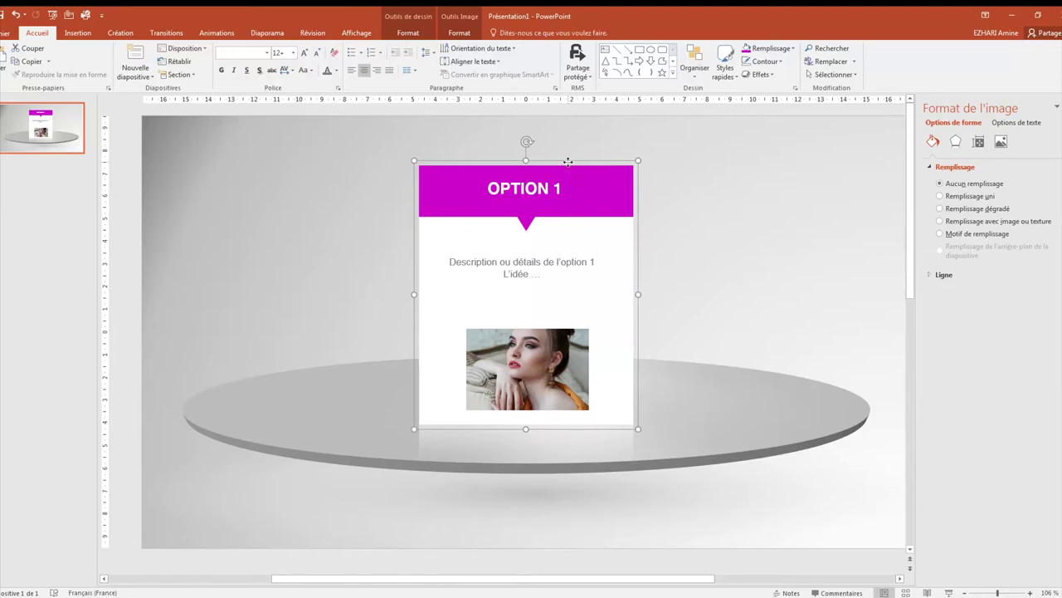
left_click_drag(568, 162, 569, 160)
key("Escape")
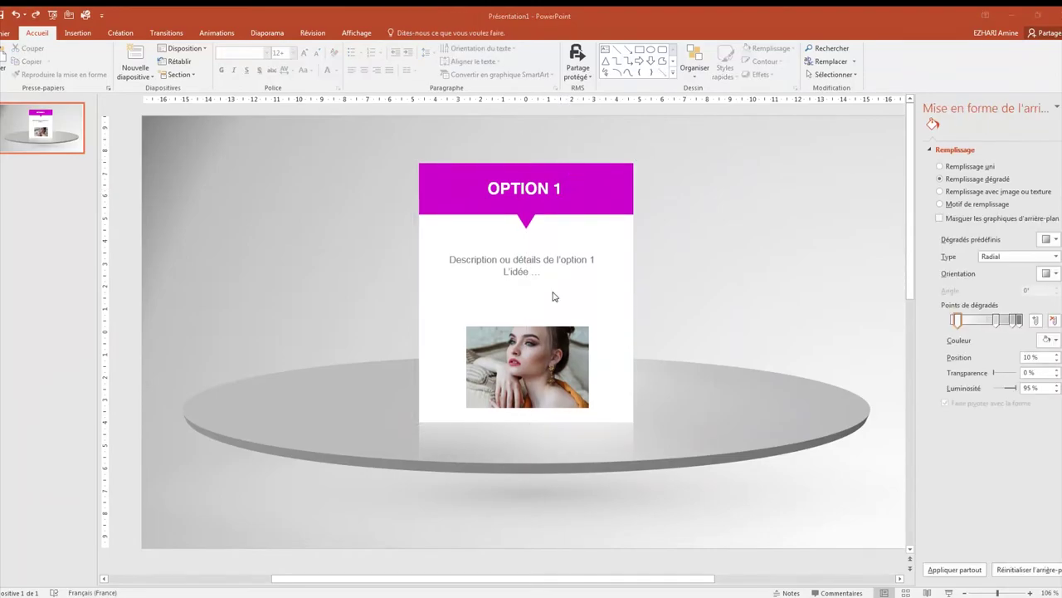
left_click(584, 165)
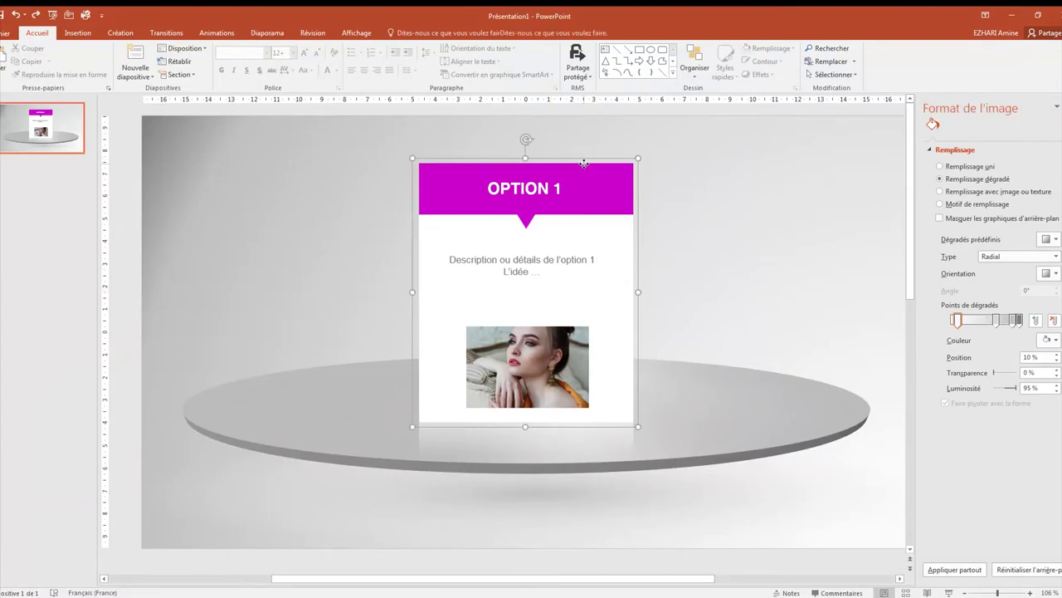
Step: Paste a copy of the card group, move it left of the original and shrink it
right_click(584, 159)
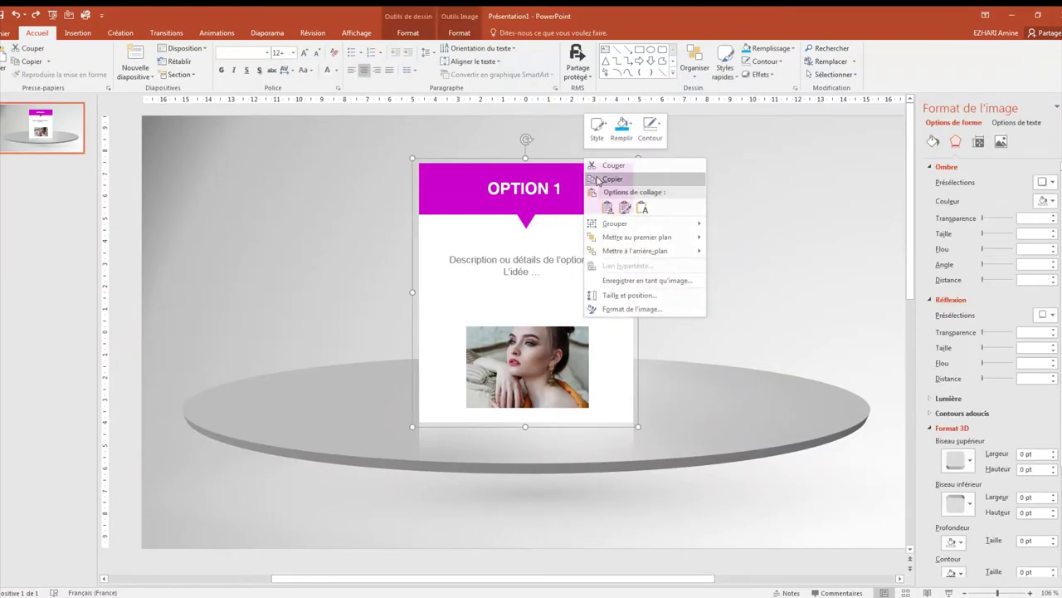
key("Escape")
left_click(304, 246)
right_click(304, 245)
left_click(324, 264)
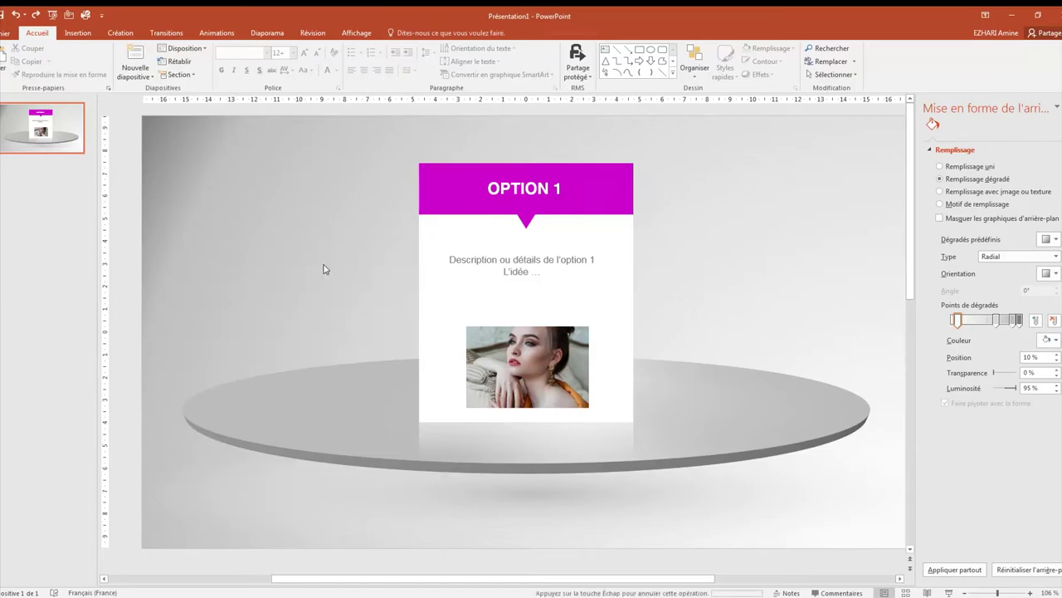
left_click_drag(481, 171, 279, 151)
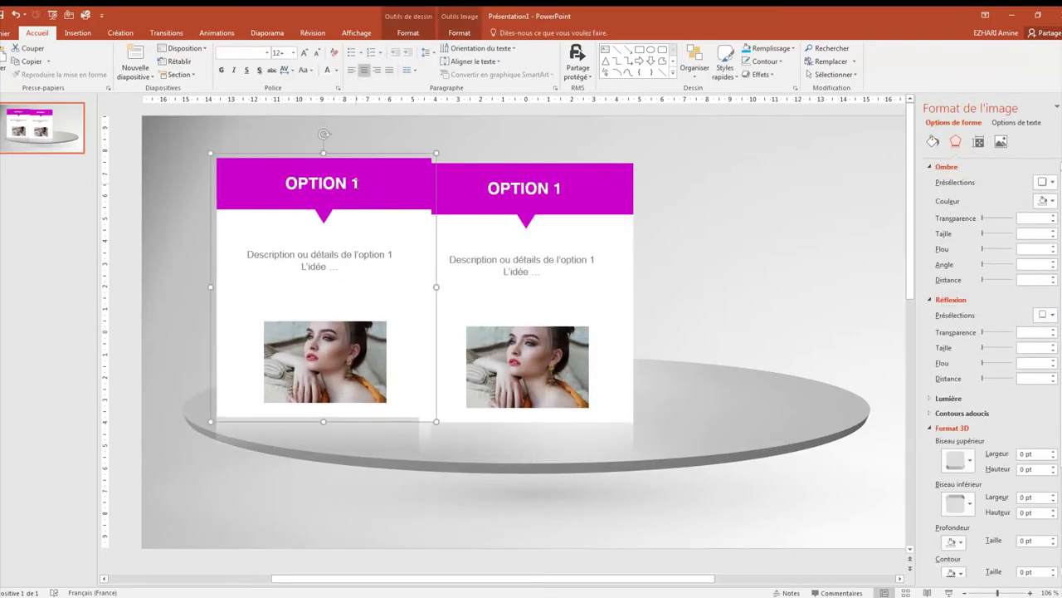
mouse_move(211, 153)
left_mouse_down()
mouse_move(264, 227)
mouse_move(265, 196)
left_mouse_up()
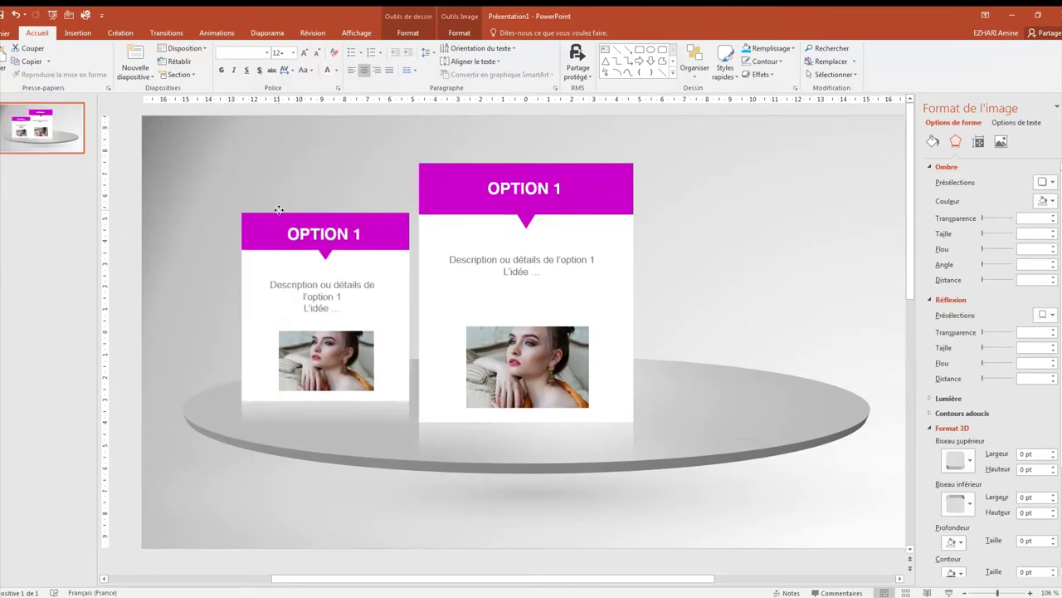
Step: Retitle the copy 'OPTION 2' and replace its photo with girl-1128523.jpg
left_click(345, 236)
key("ctrl+a")
type("OPTION 2")
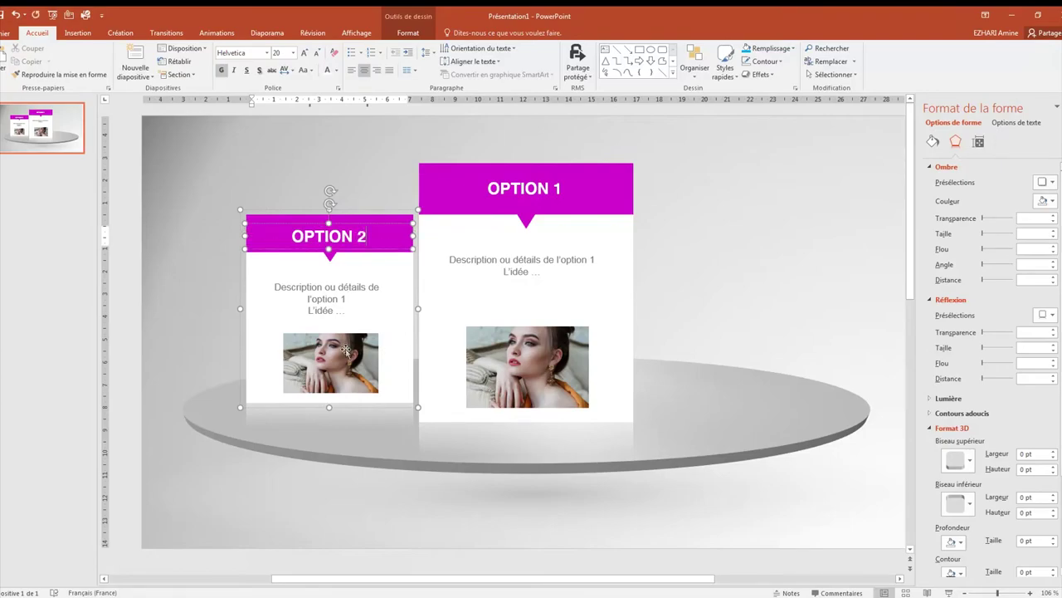
left_click(347, 352)
right_click(347, 351)
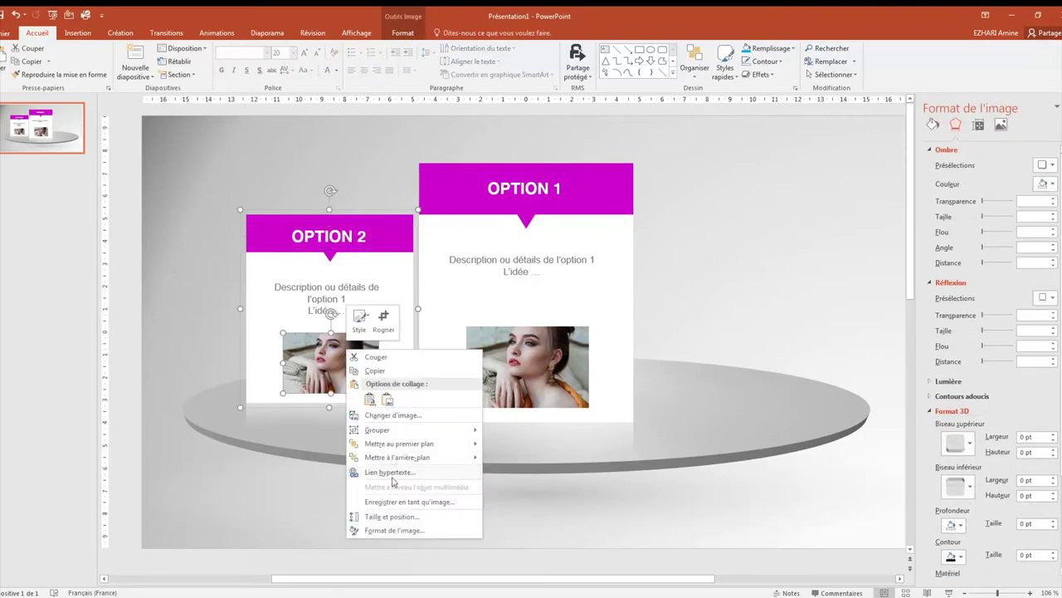
left_click(390, 415)
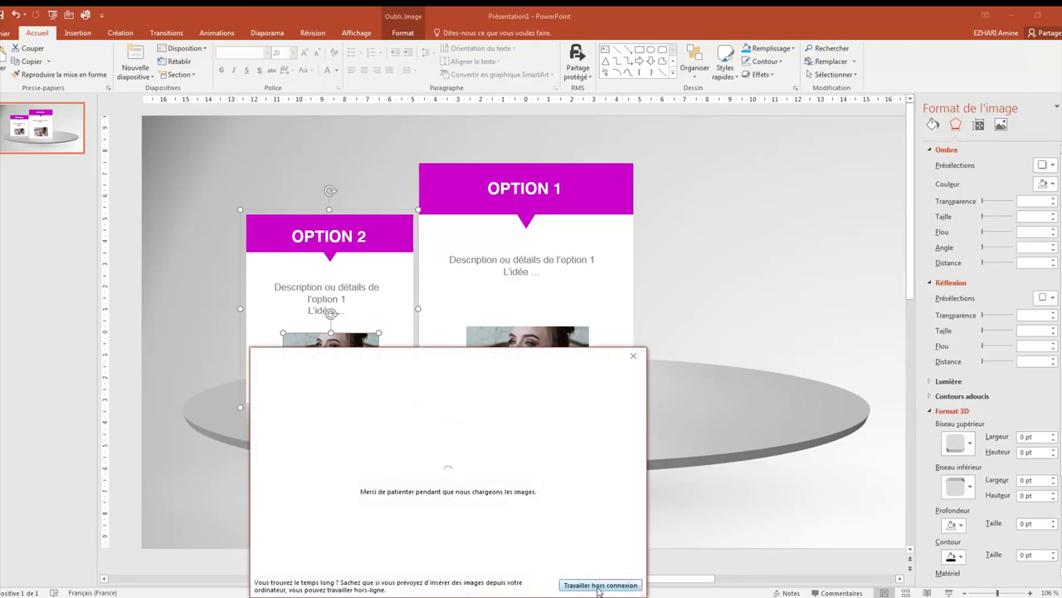
left_click(599, 586)
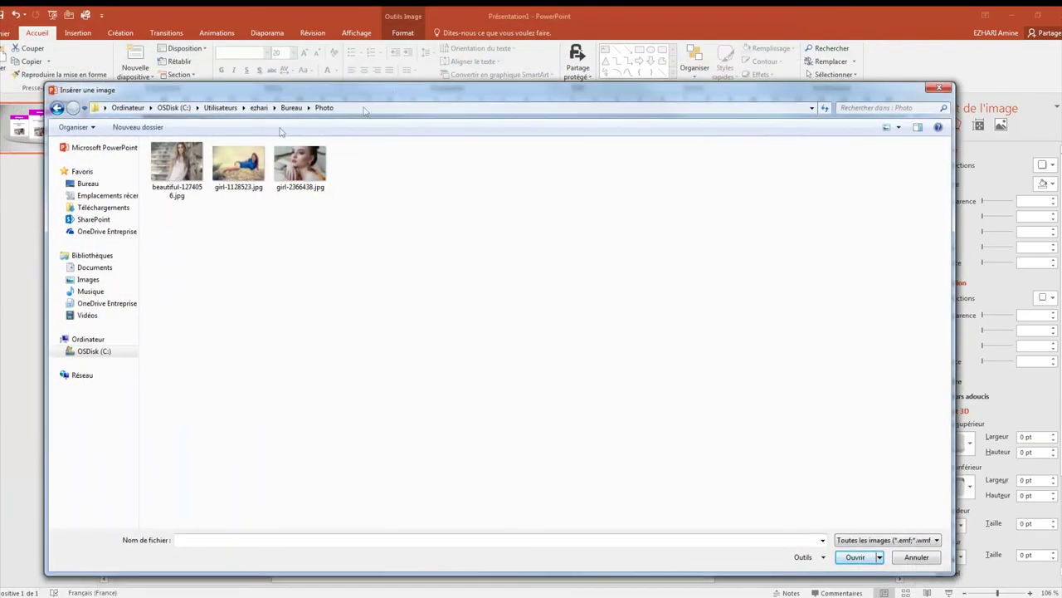
double_click(228, 167)
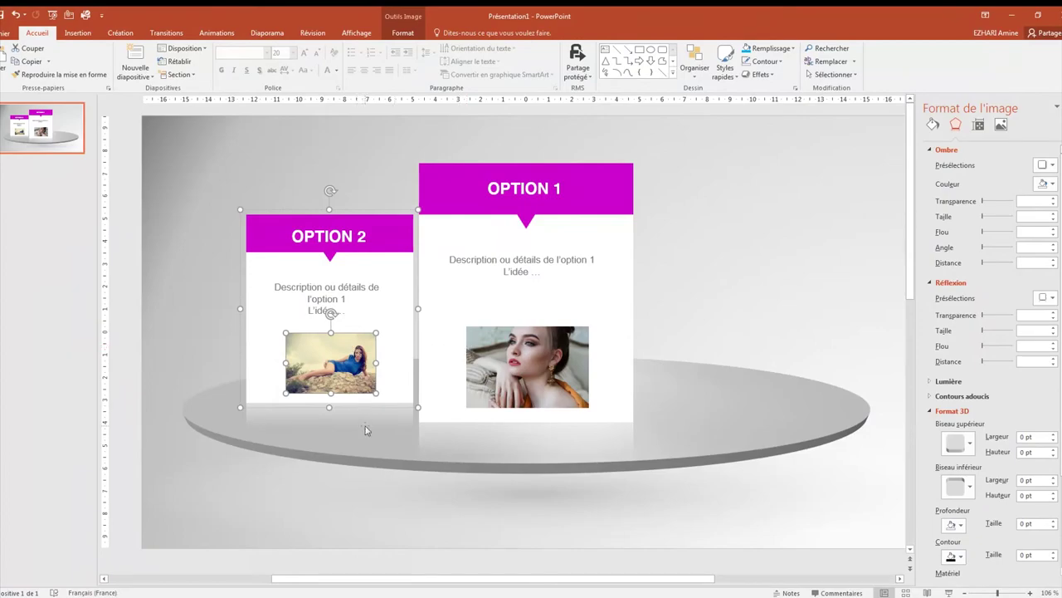
Step: Give the OPTION 1 card and its inner card shape an outer shadow
left_click(462, 297)
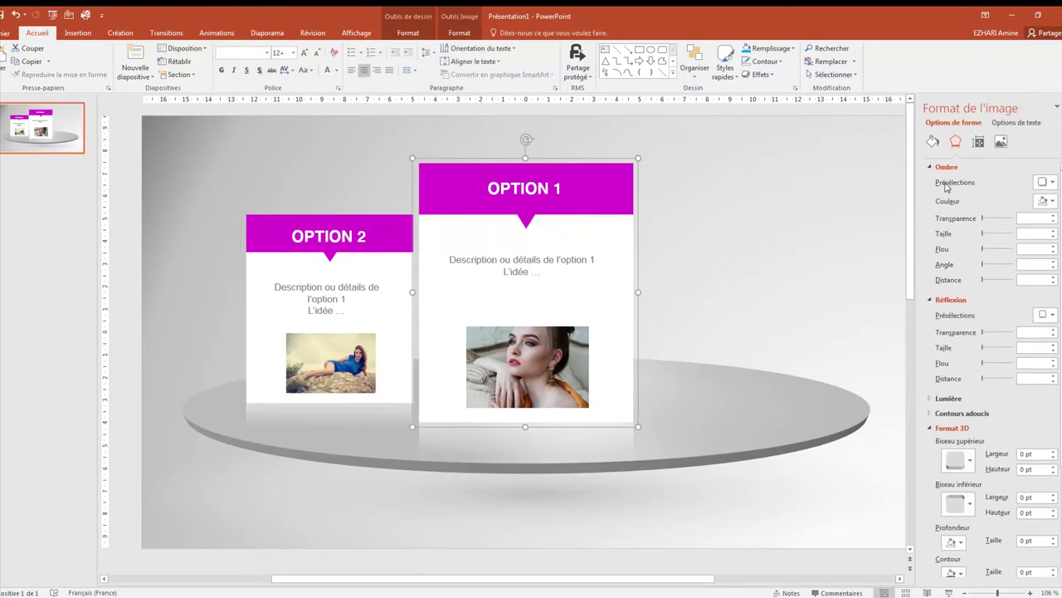
left_click(1053, 183)
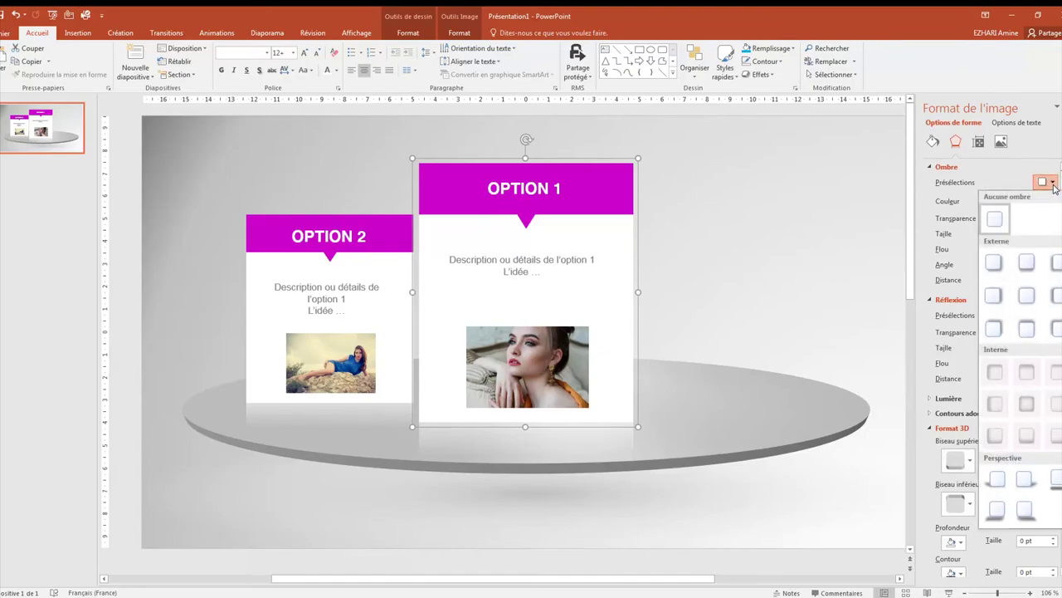
left_click(1027, 261)
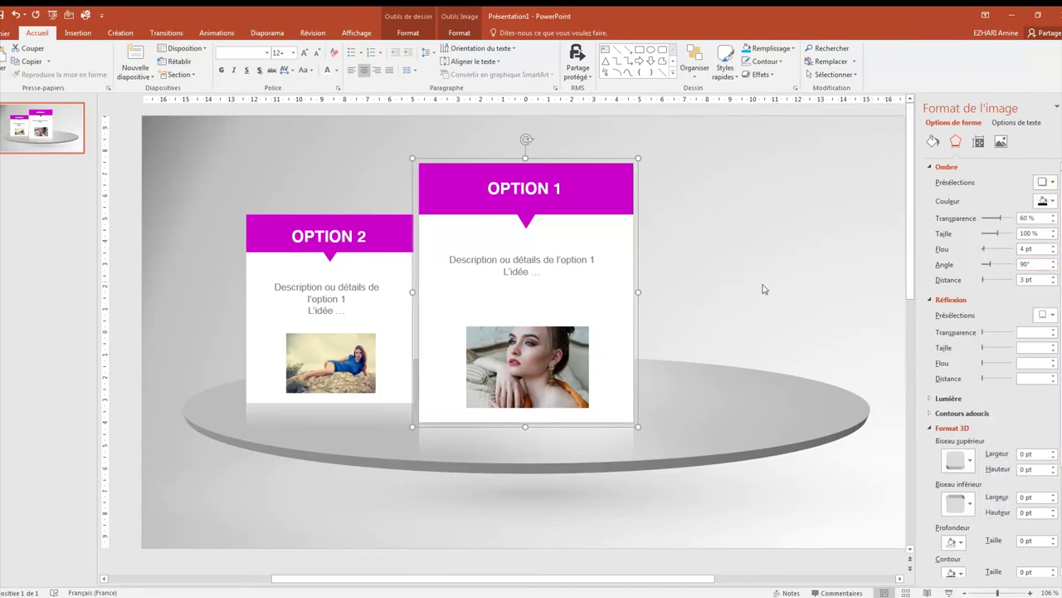
left_click(617, 272)
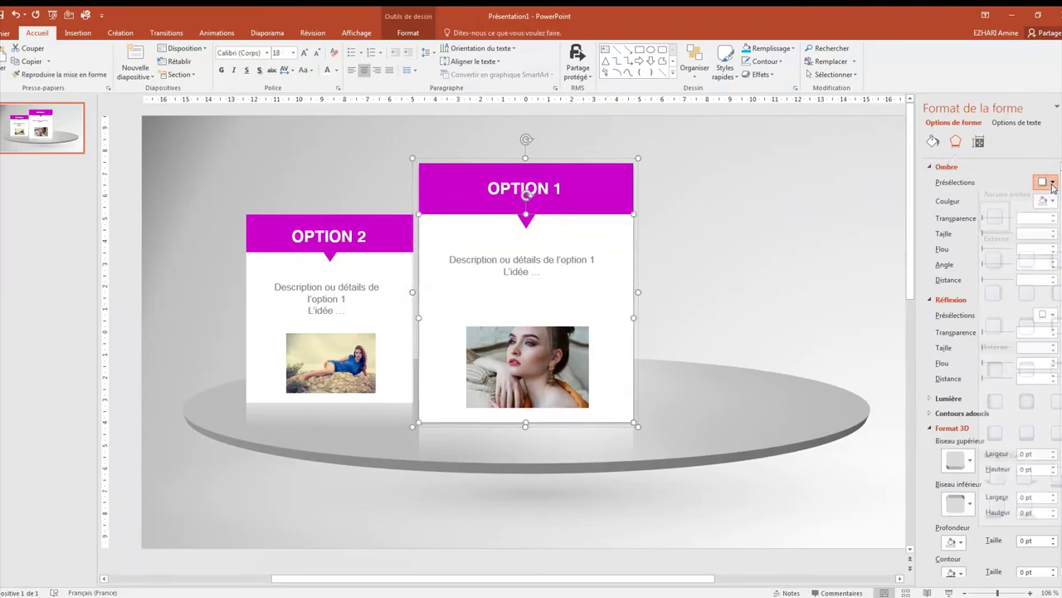
left_click(1047, 182)
left_click(979, 292)
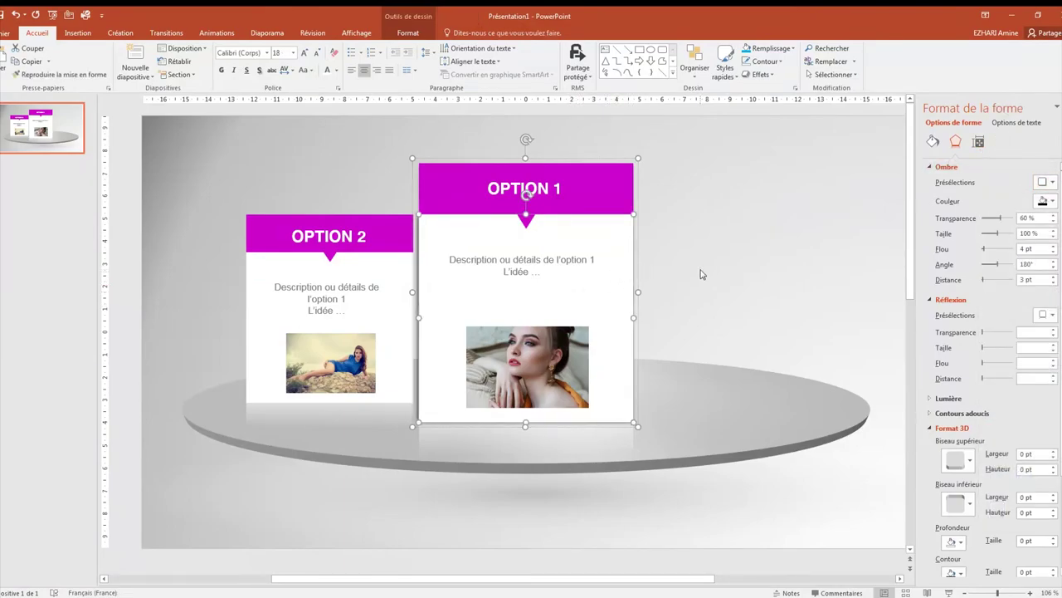
Step: Layer the OPTION 2 card so it sits in front of the grey disc
left_click(385, 223)
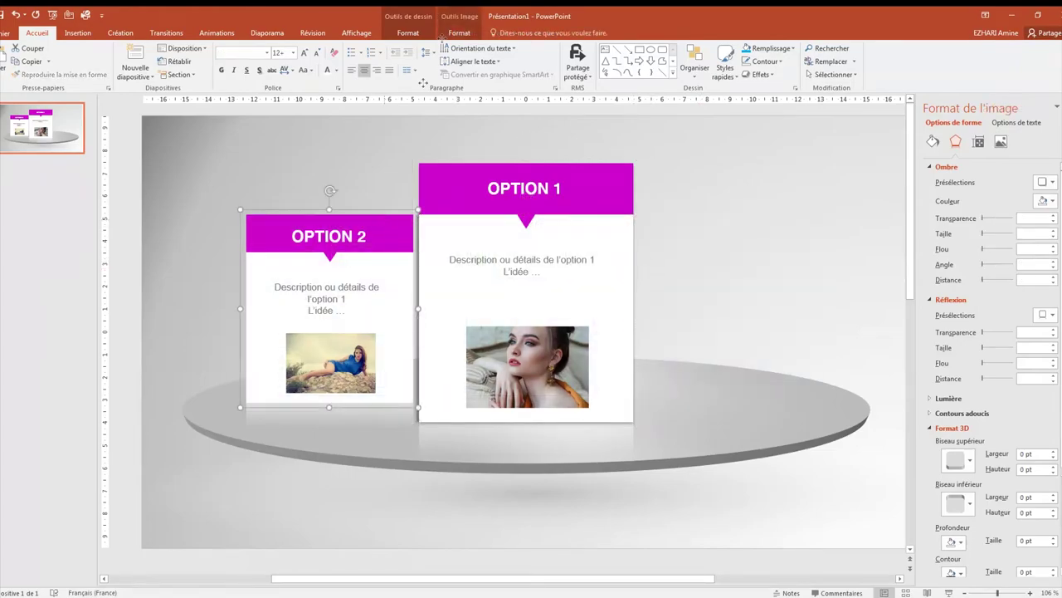
left_click(461, 35)
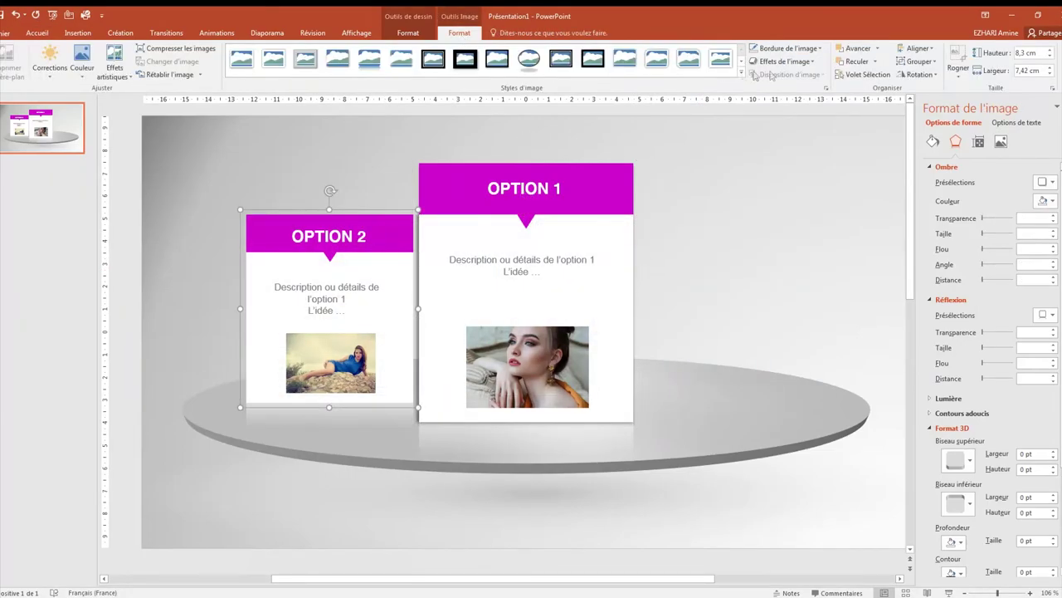
left_click(860, 63)
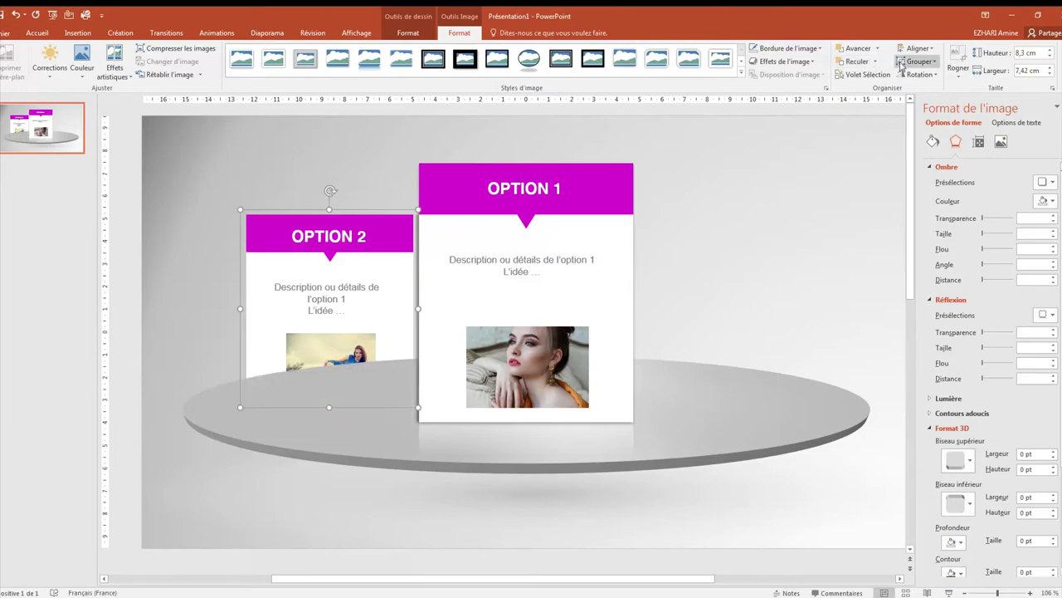
left_click(856, 53)
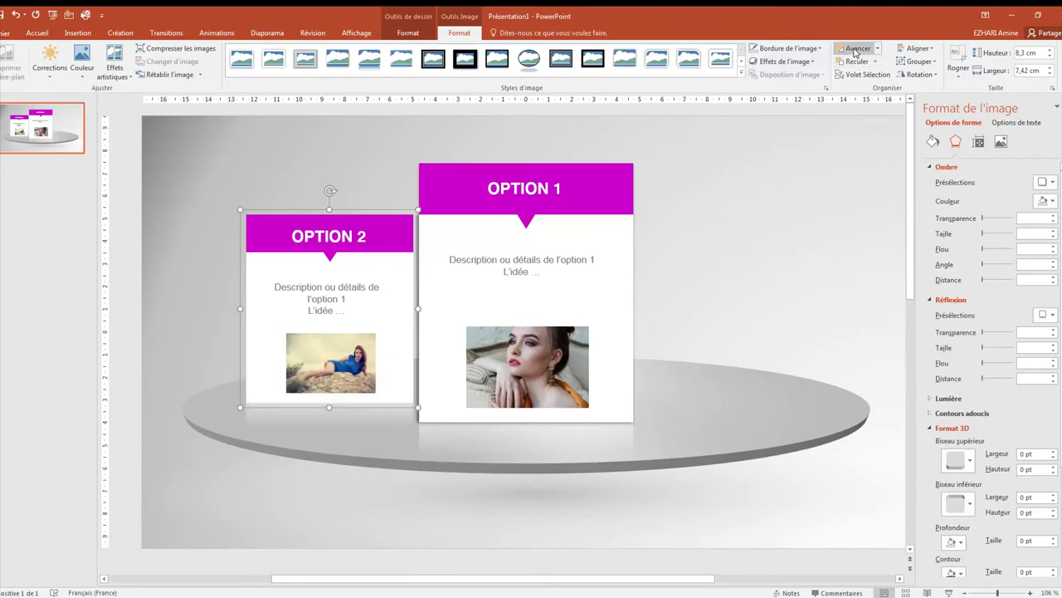
Step: Lower OPTION 1 slightly and tuck the OPTION 2 card against its left edge
mouse_move(358, 208)
left_mouse_down()
mouse_move(387, 211)
mouse_move(375, 200)
left_mouse_up()
left_click(472, 169)
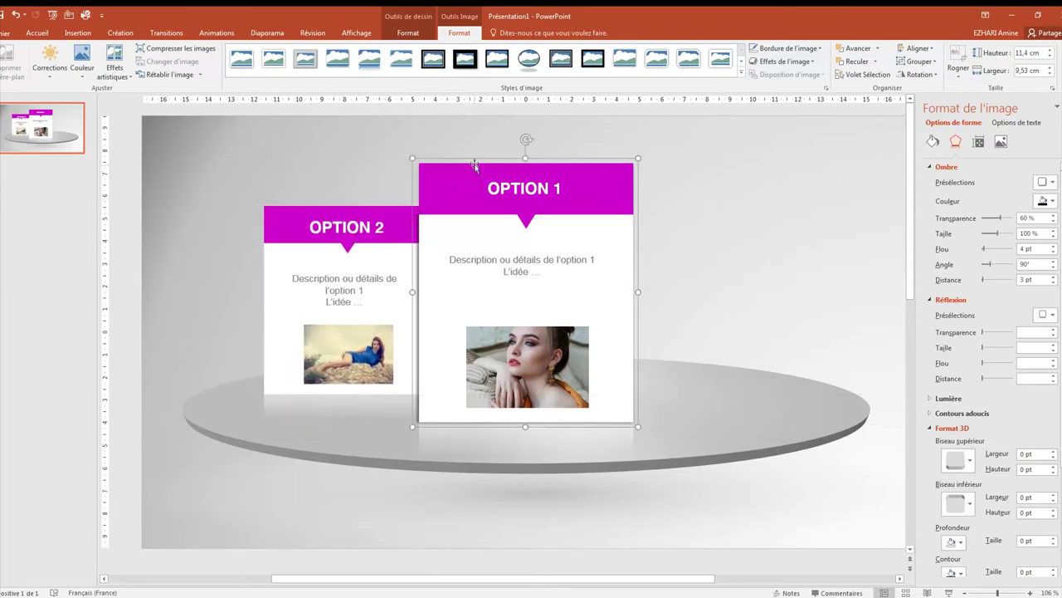
left_click_drag(474, 158, 474, 175)
left_click(383, 207, "shift")
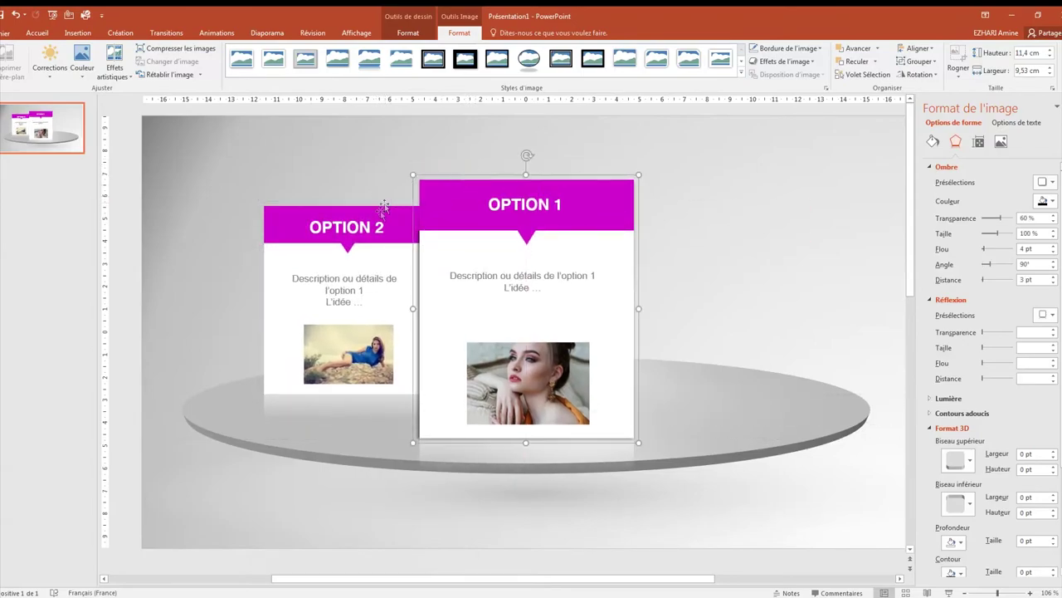
left_click_drag(380, 204, 373, 199)
left_click(373, 199)
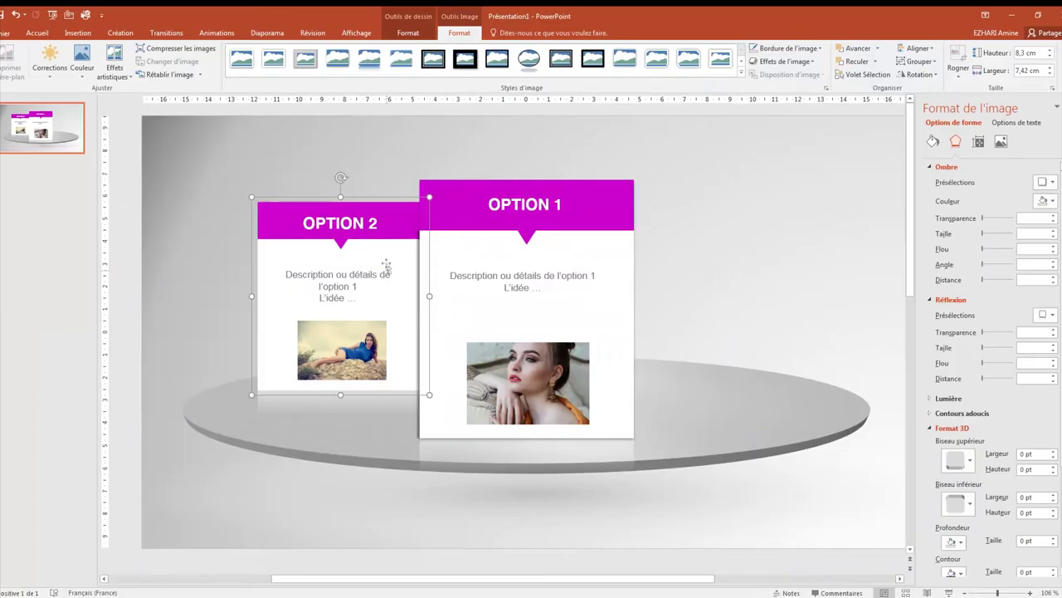
Step: Fill the OPTION 2 header bar and pointer triangle with orange
left_click(387, 234)
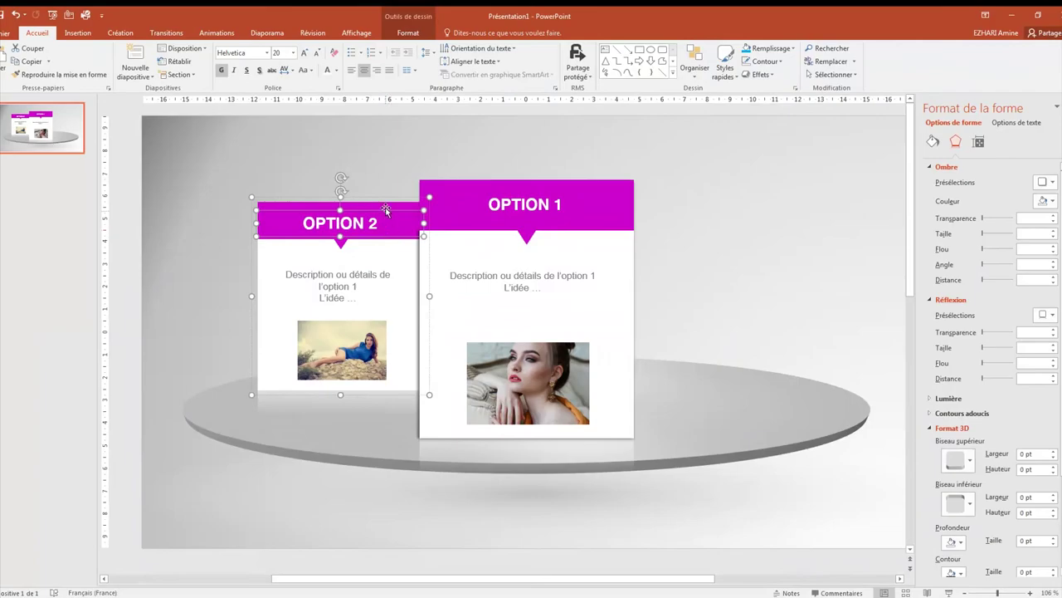
left_click(408, 33)
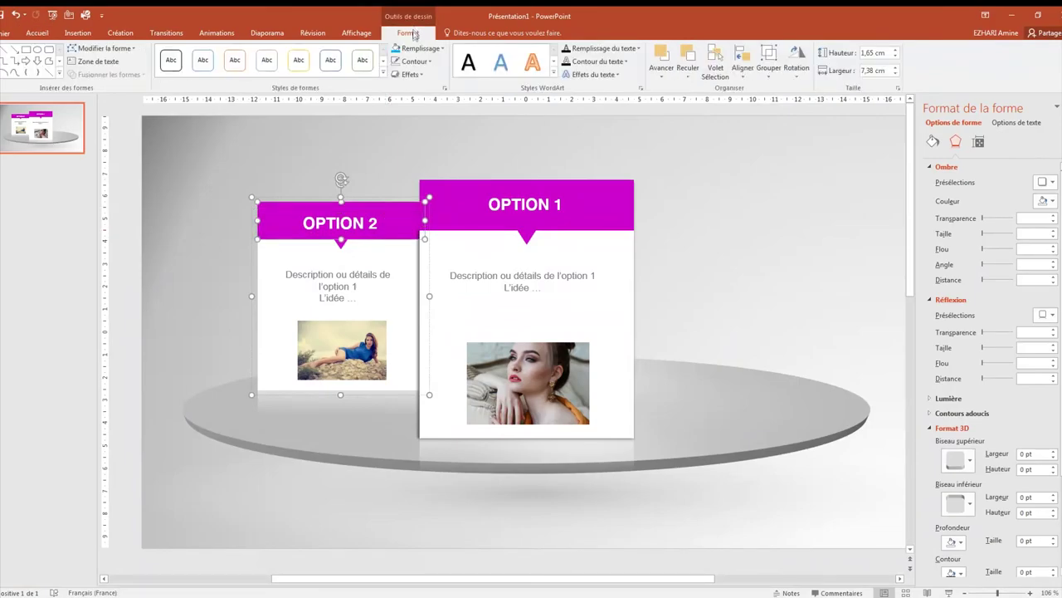
left_click(415, 50)
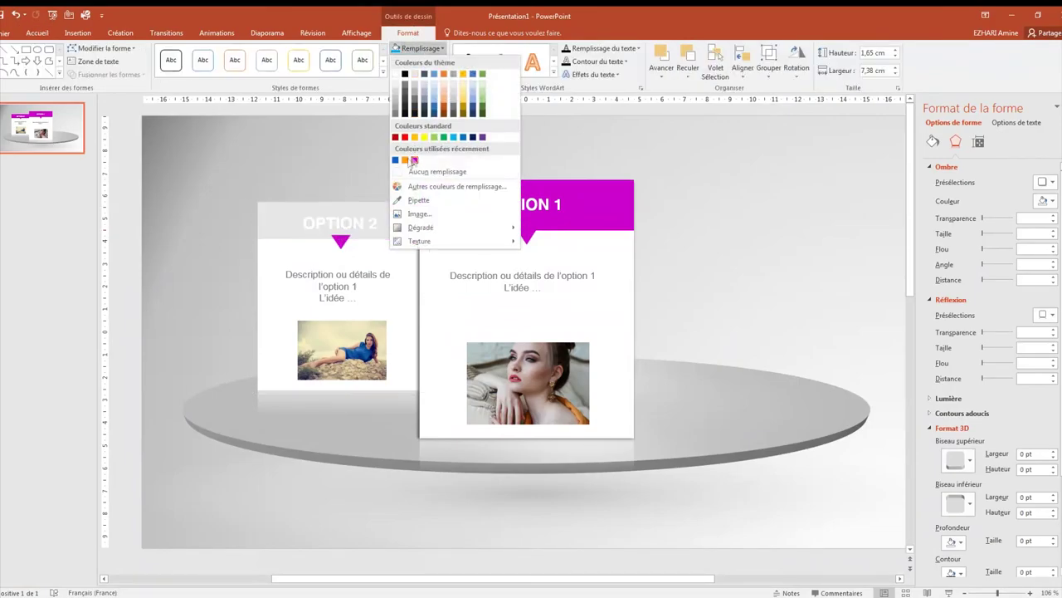
left_click(405, 160)
left_click(340, 242)
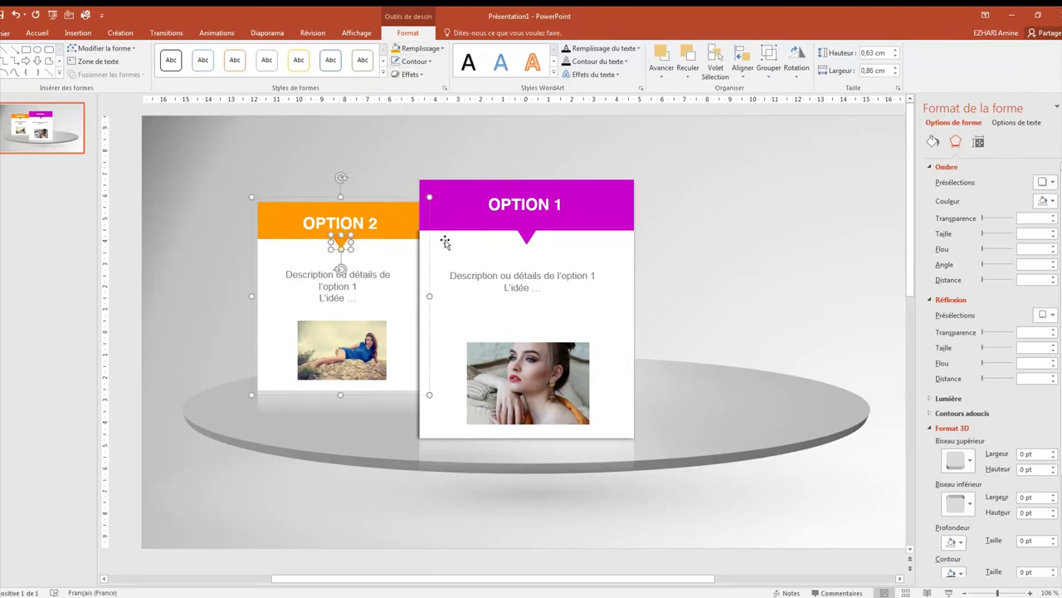
Step: Copy the whole OPTION 2 card group for pasting
left_click(376, 200)
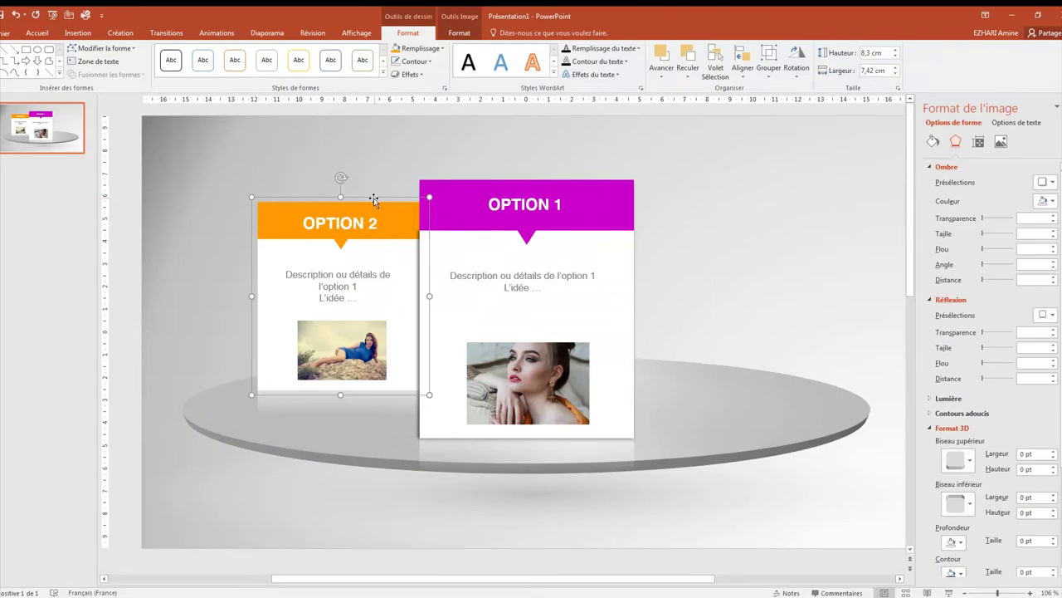
right_click(375, 200)
left_click(393, 220)
left_click(669, 230)
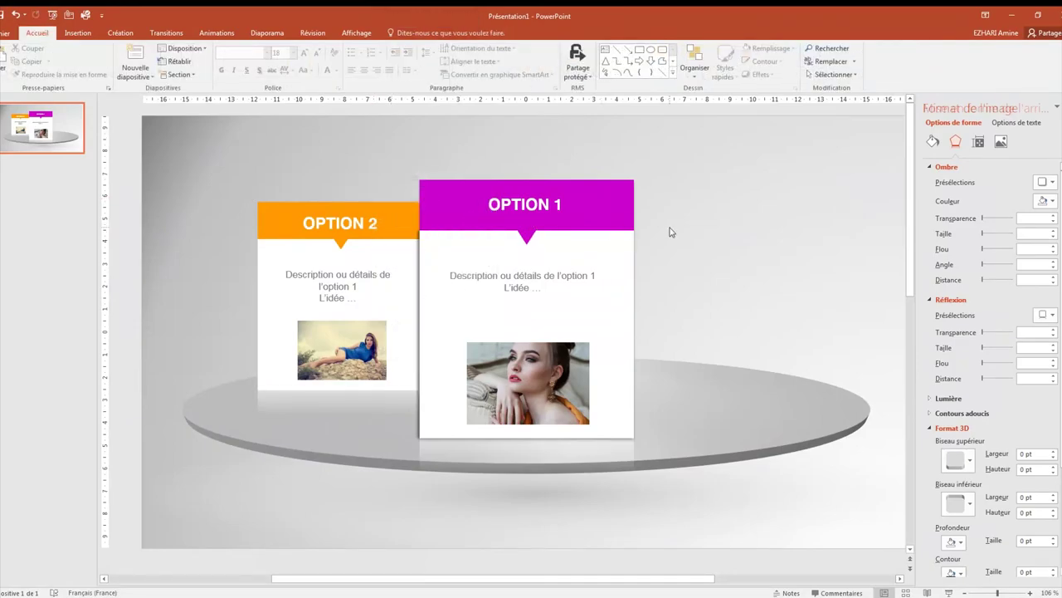
right_click(670, 227)
Step: Paste the card right of OPTION 1, send it behind, and retitle it 'OPTION 3'
left_click(694, 250)
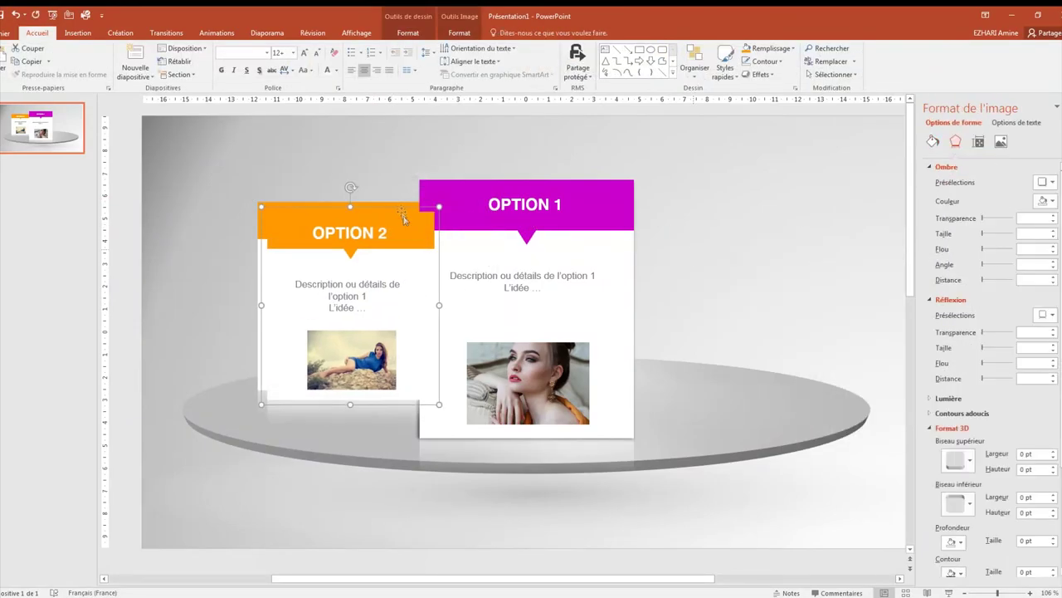
mouse_move(389, 198)
left_mouse_down()
mouse_move(784, 219)
mouse_move(770, 214)
left_mouse_up()
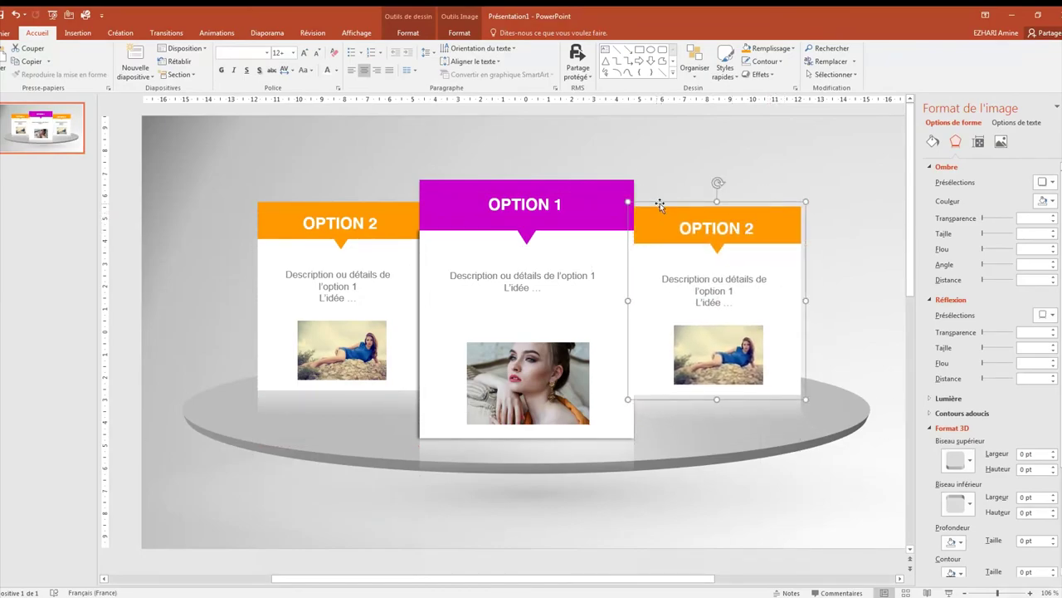
left_click(459, 33)
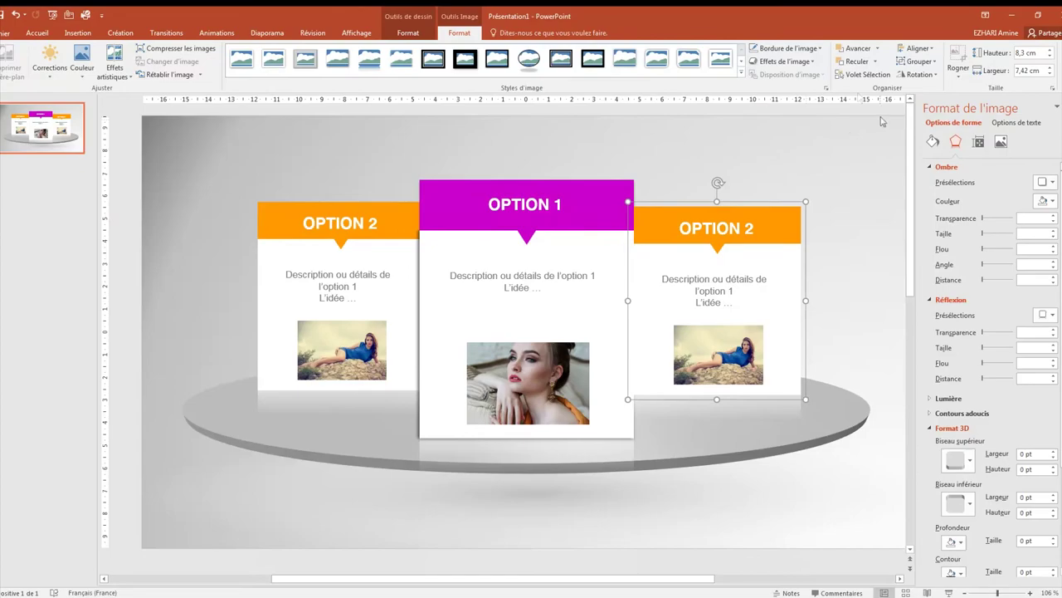
left_click(855, 61)
left_click(749, 228)
key("BackSpace")
type("3")
Step: Replace the OPTION 3 photo with beautiful-1274056.jpg and widen it leftward
left_click(731, 347)
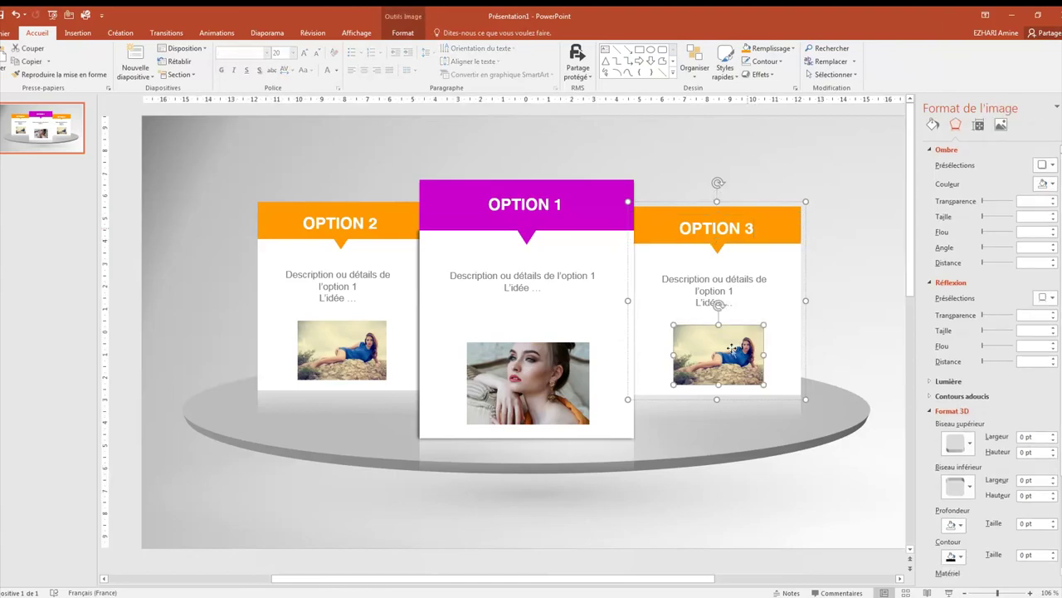
right_click(731, 347)
left_click(778, 415)
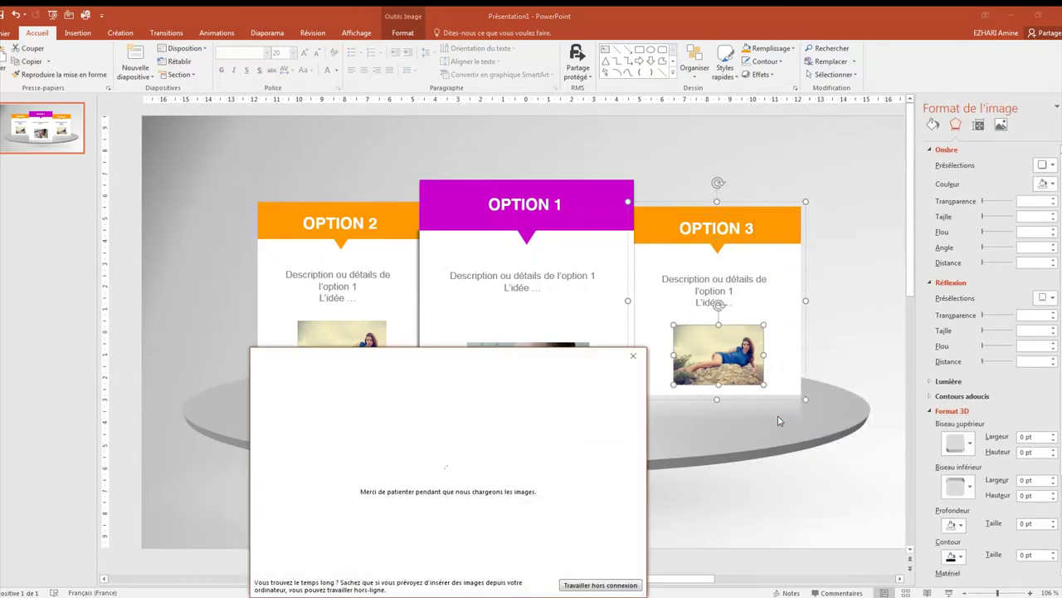
left_click(402, 428)
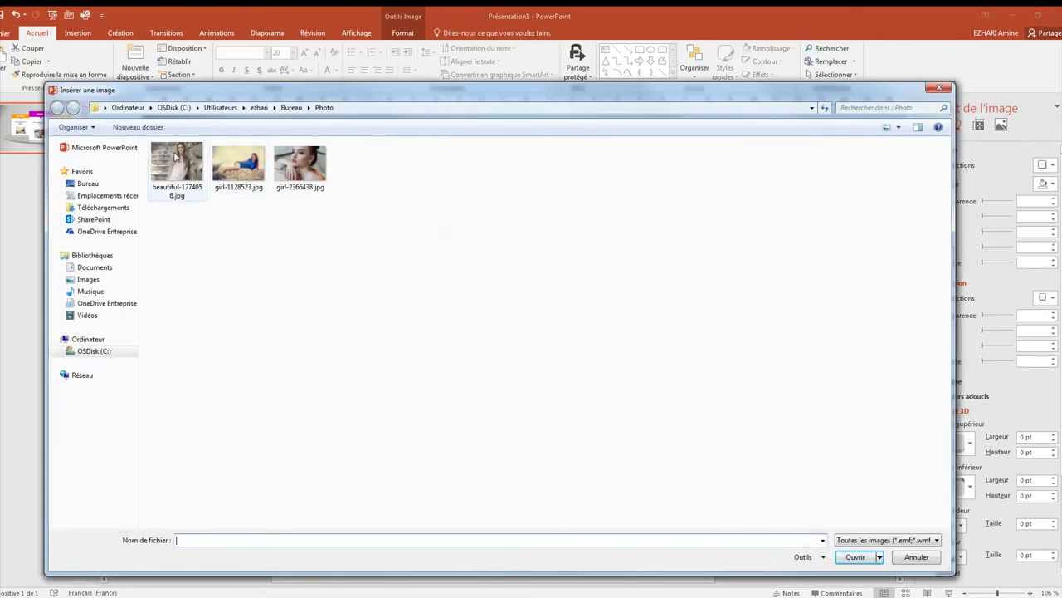
double_click(172, 155)
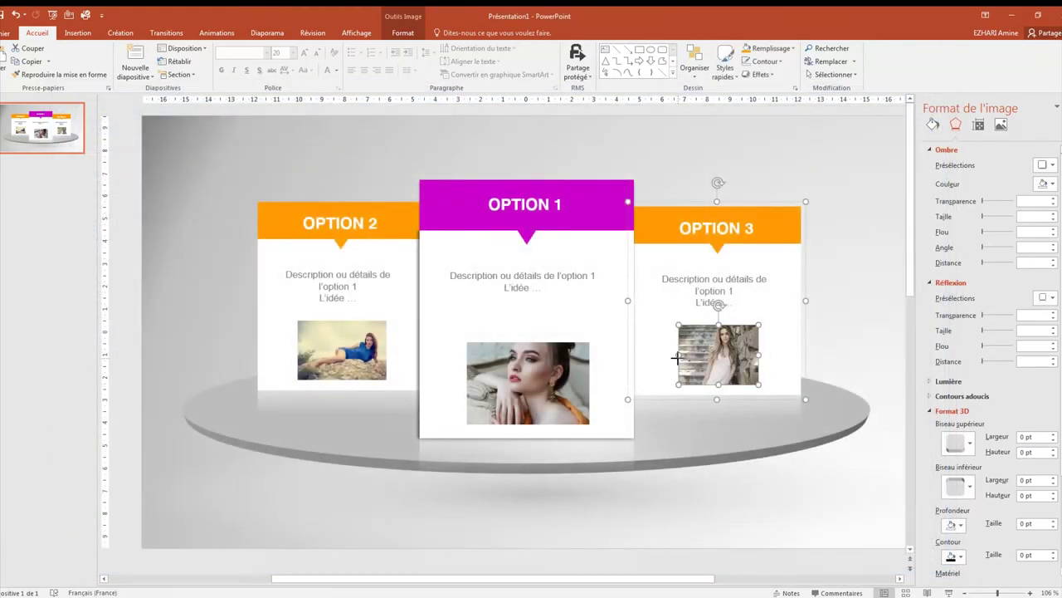
left_click_drag(678, 357, 667, 356)
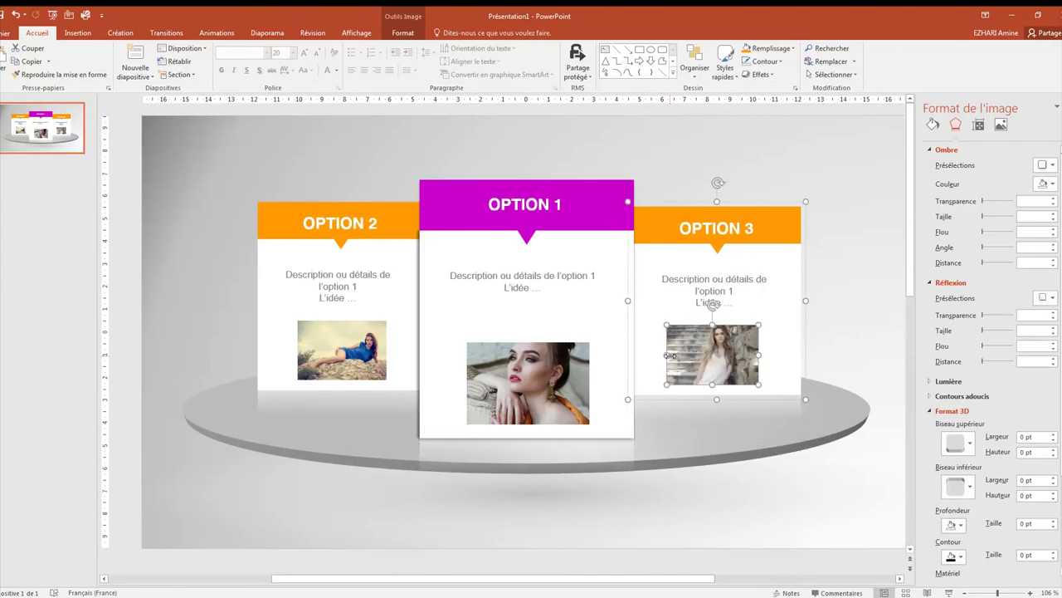
left_click(734, 291)
Step: Edit the side cards' descriptions to refer to l'option 3 and l'option 2
key("BackSpace")
type("3")
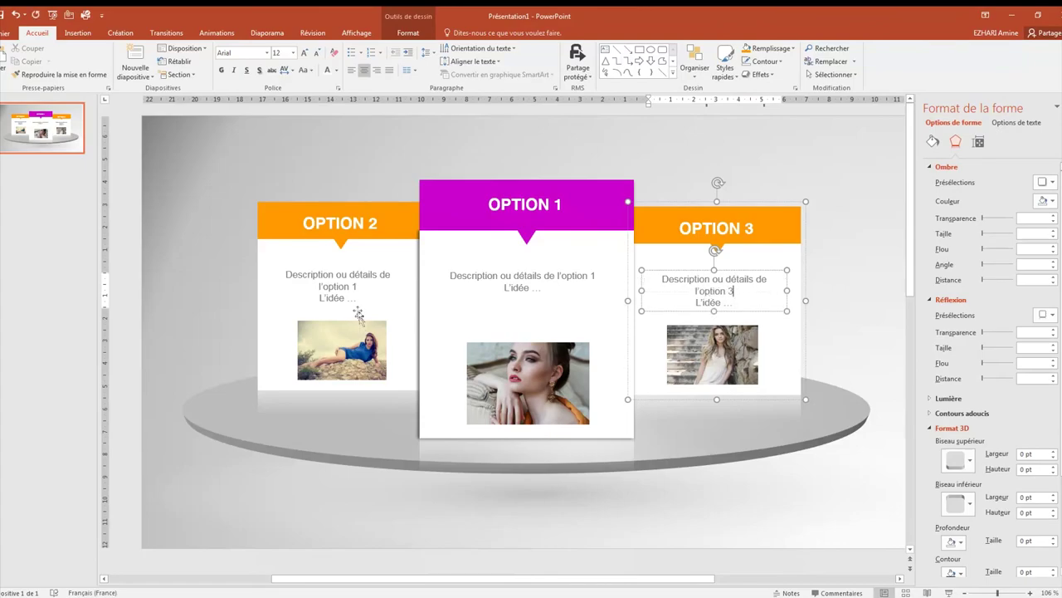
left_click(355, 287)
key("BackSpace")
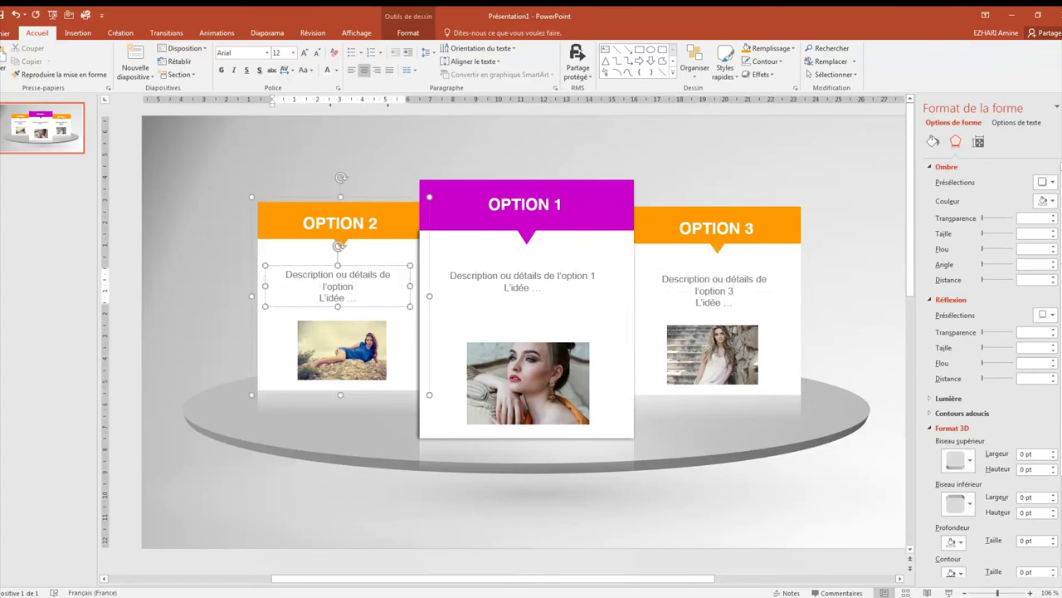
type("2")
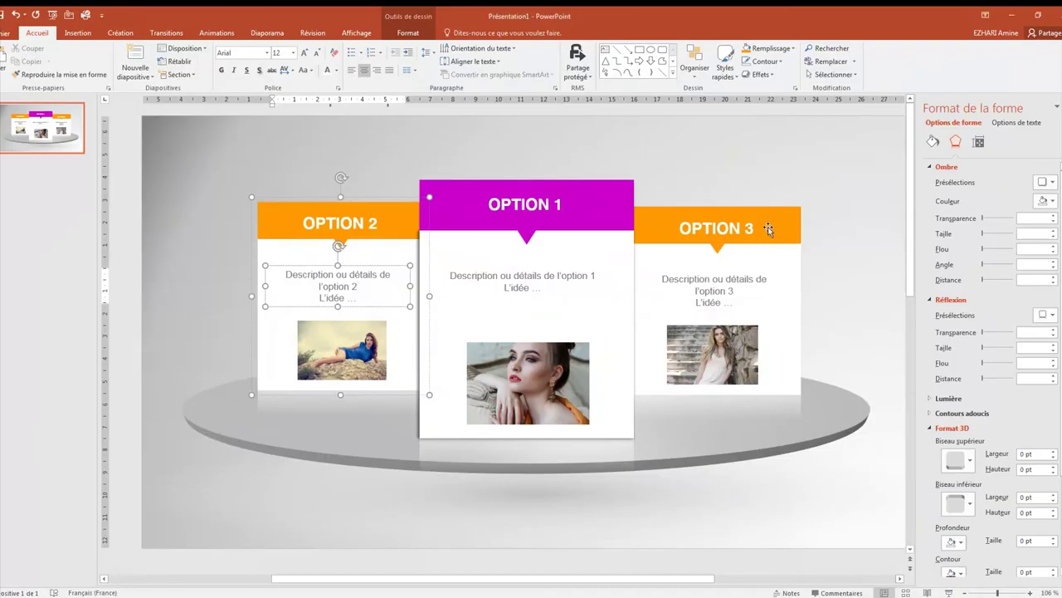
Step: Fill the OPTION 3 header bar and pointer triangle with blue
left_click(768, 225)
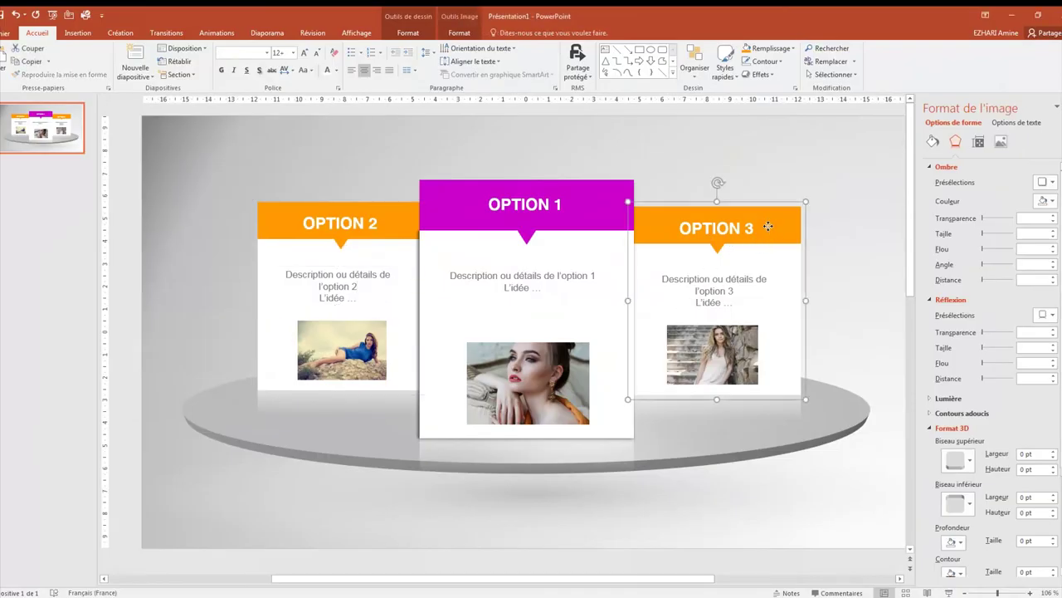
left_click(777, 221)
left_click(772, 214)
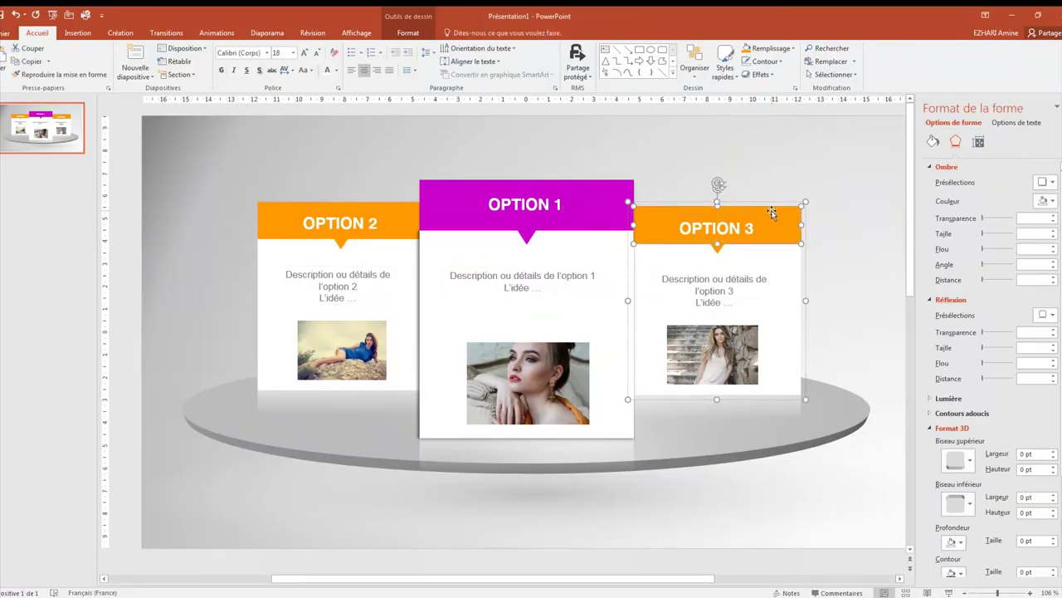
left_click(407, 32)
left_click(419, 48)
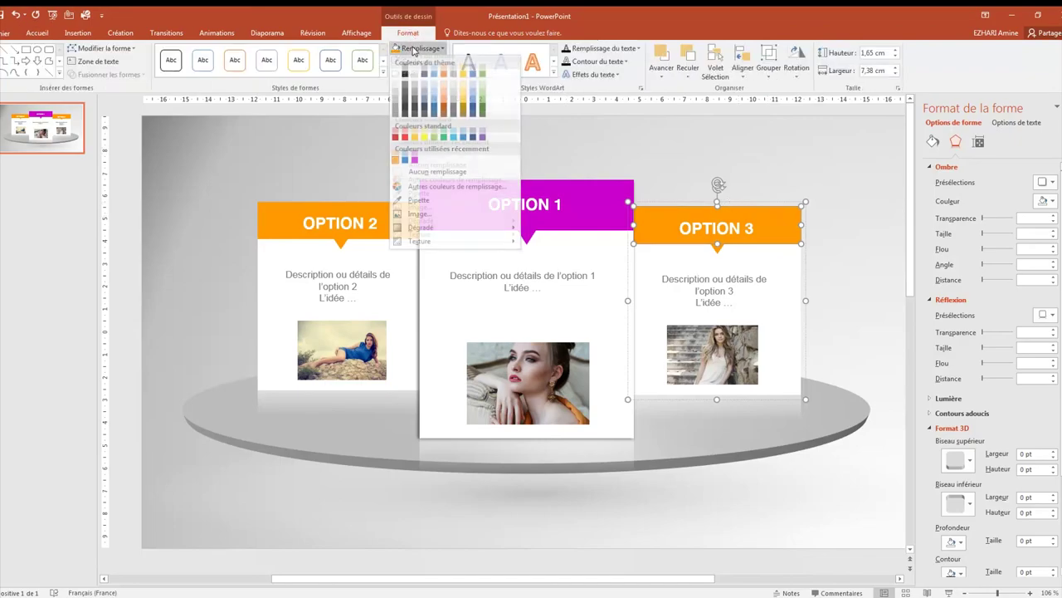
left_click(405, 159)
left_click(717, 247)
left_click(396, 48)
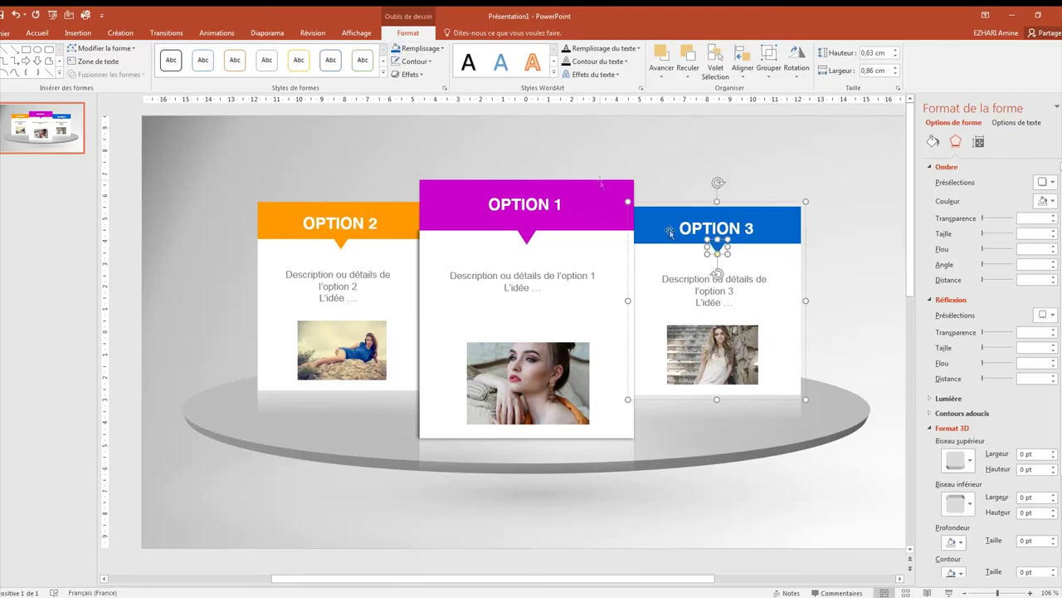
Step: Close the formatting panel and present the finished slide full-screen with F5
left_click(630, 456)
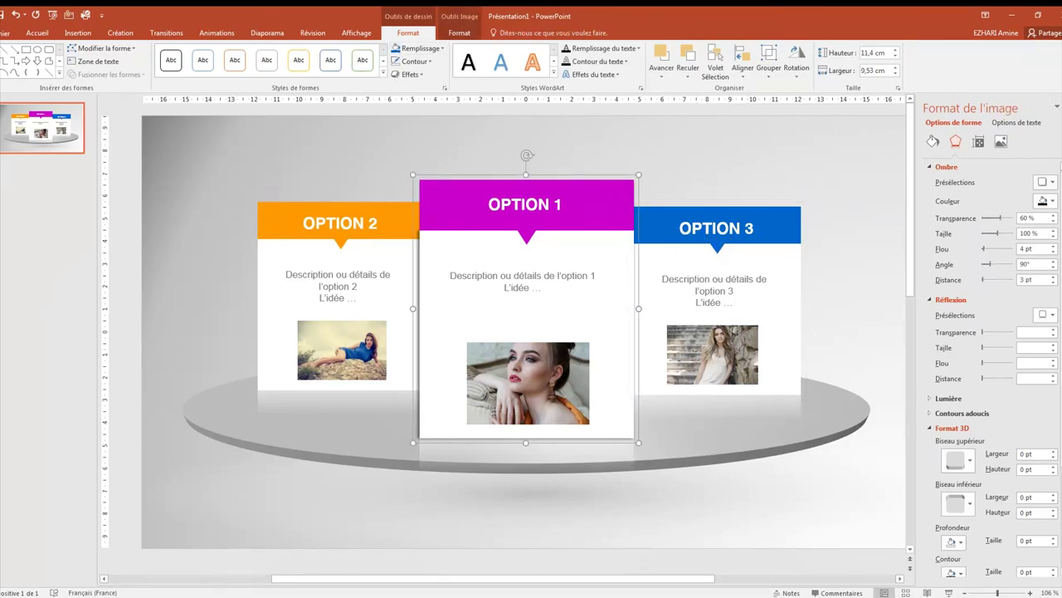
left_click(1057, 107)
key("Escape")
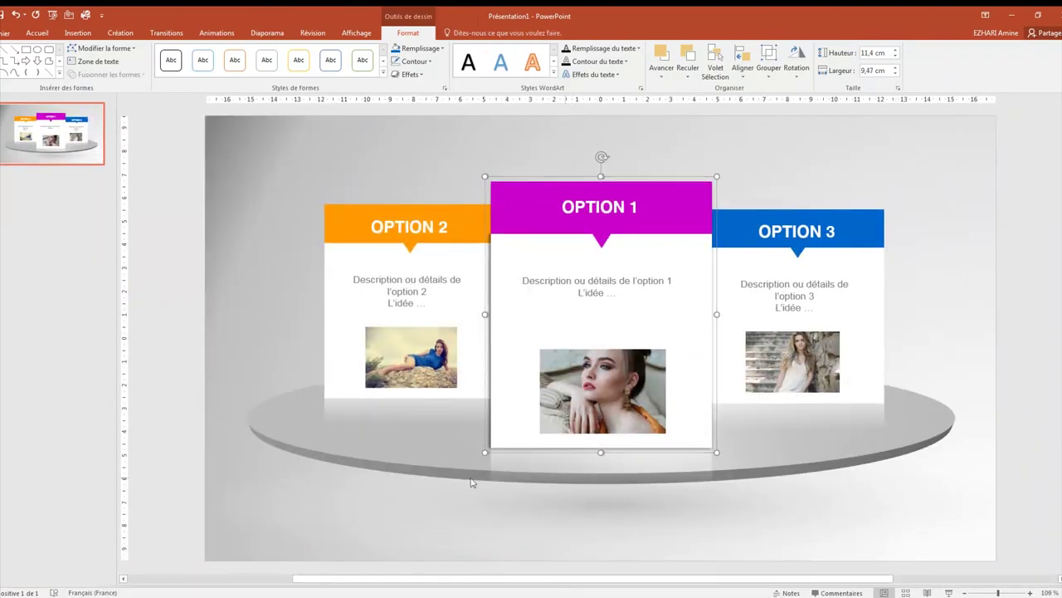
key("Tab")
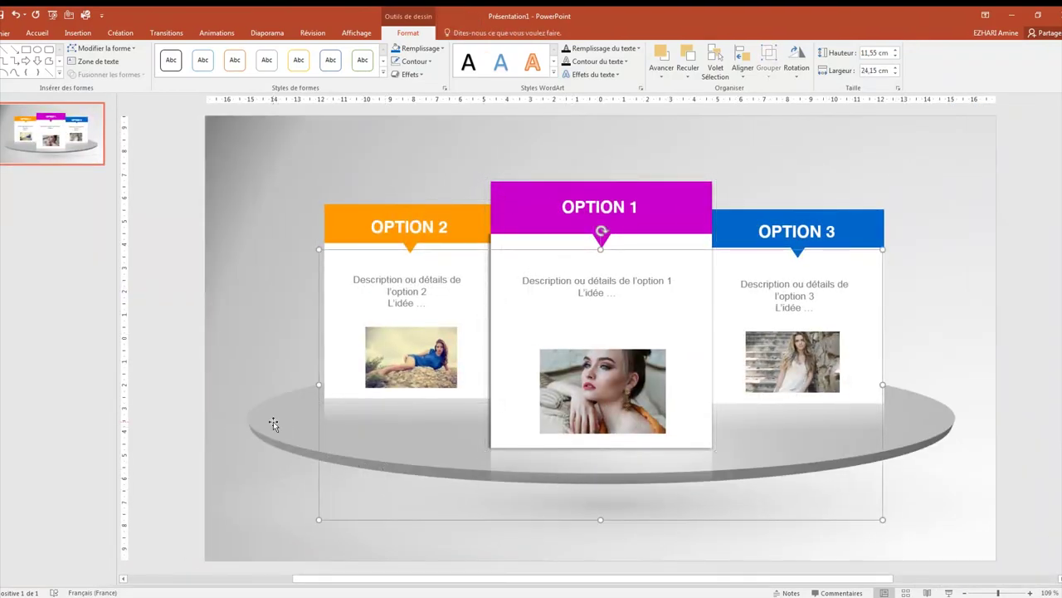
key("F5")
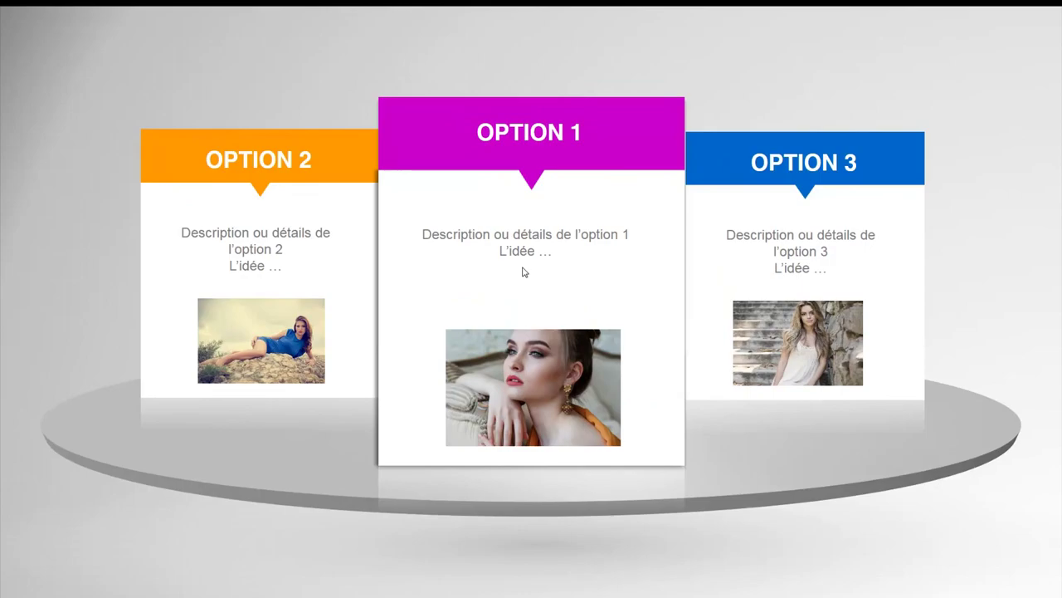